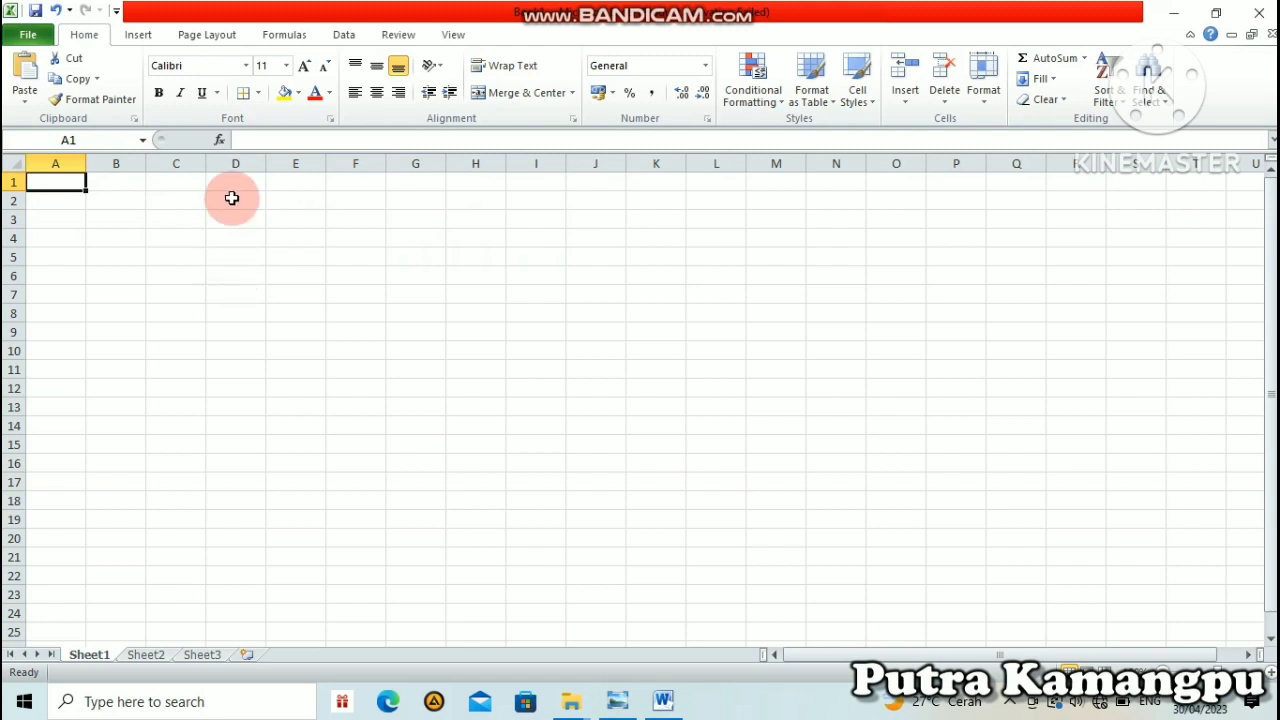
Set the page to DL Env. paper size in landscape orientation
left_click(223, 38)
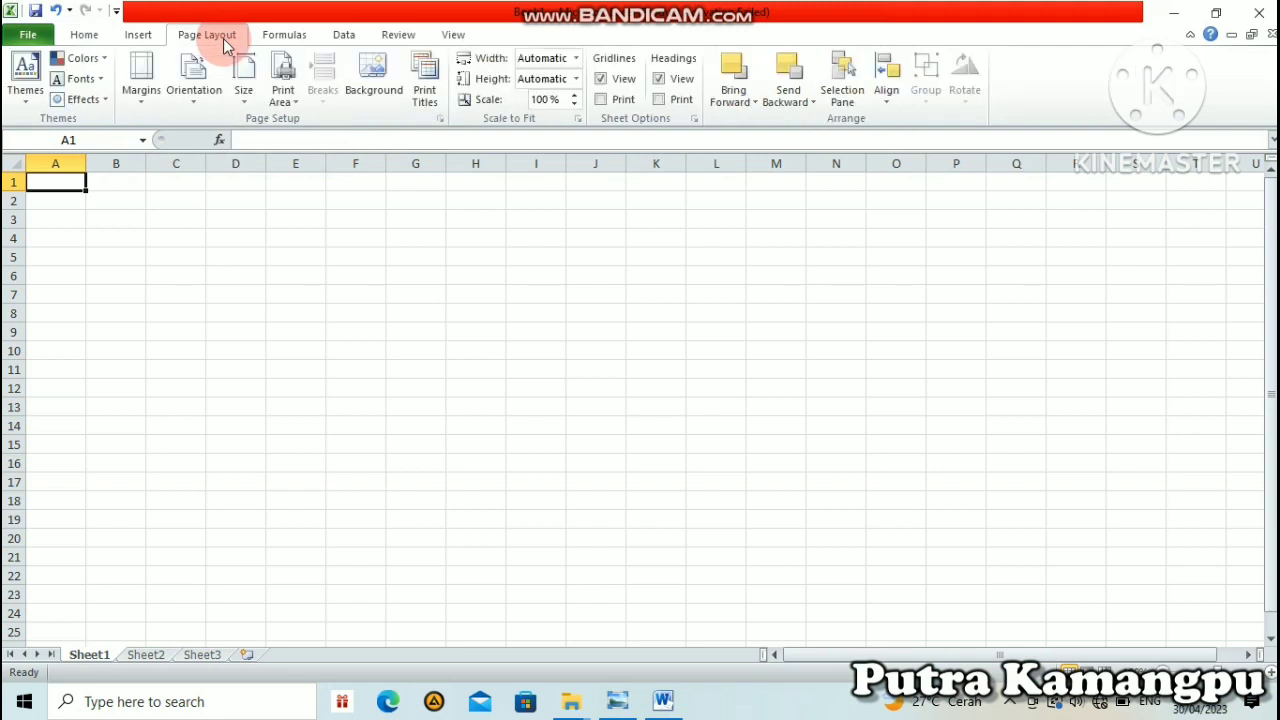
left_click(246, 102)
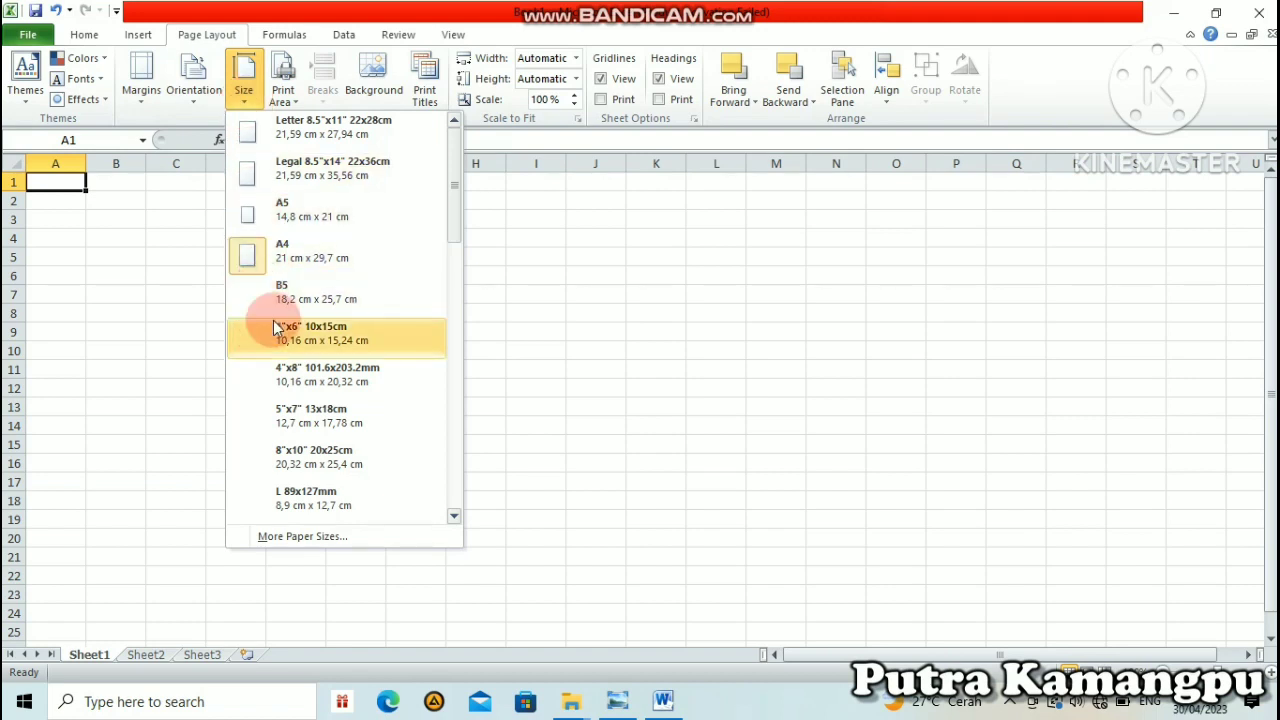
scroll(278, 328, "down", 2)
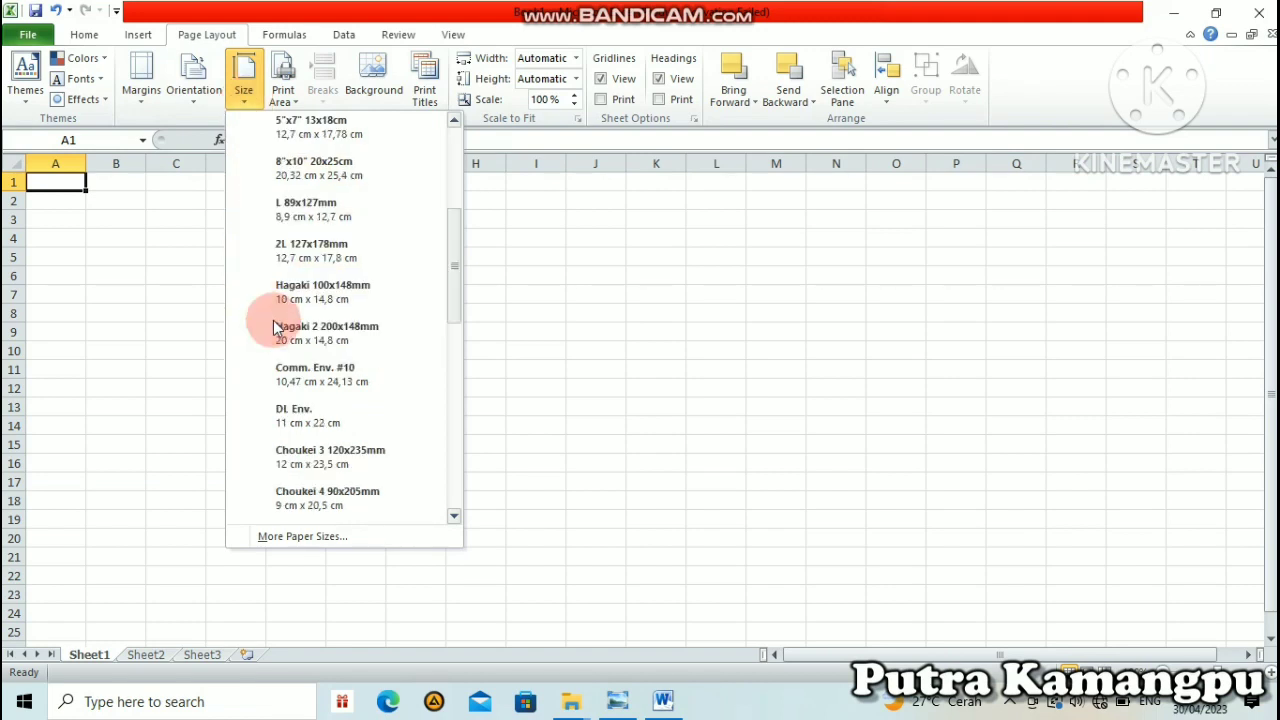
left_click(311, 420)
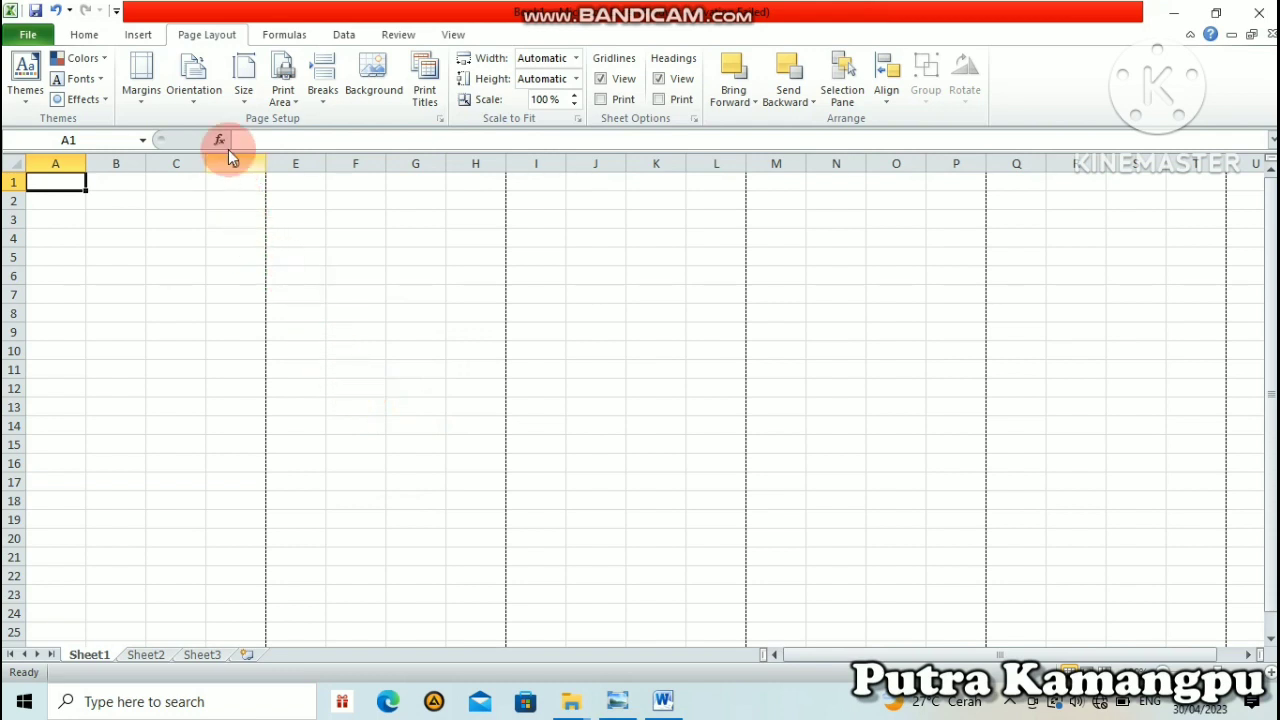
left_click(196, 103)
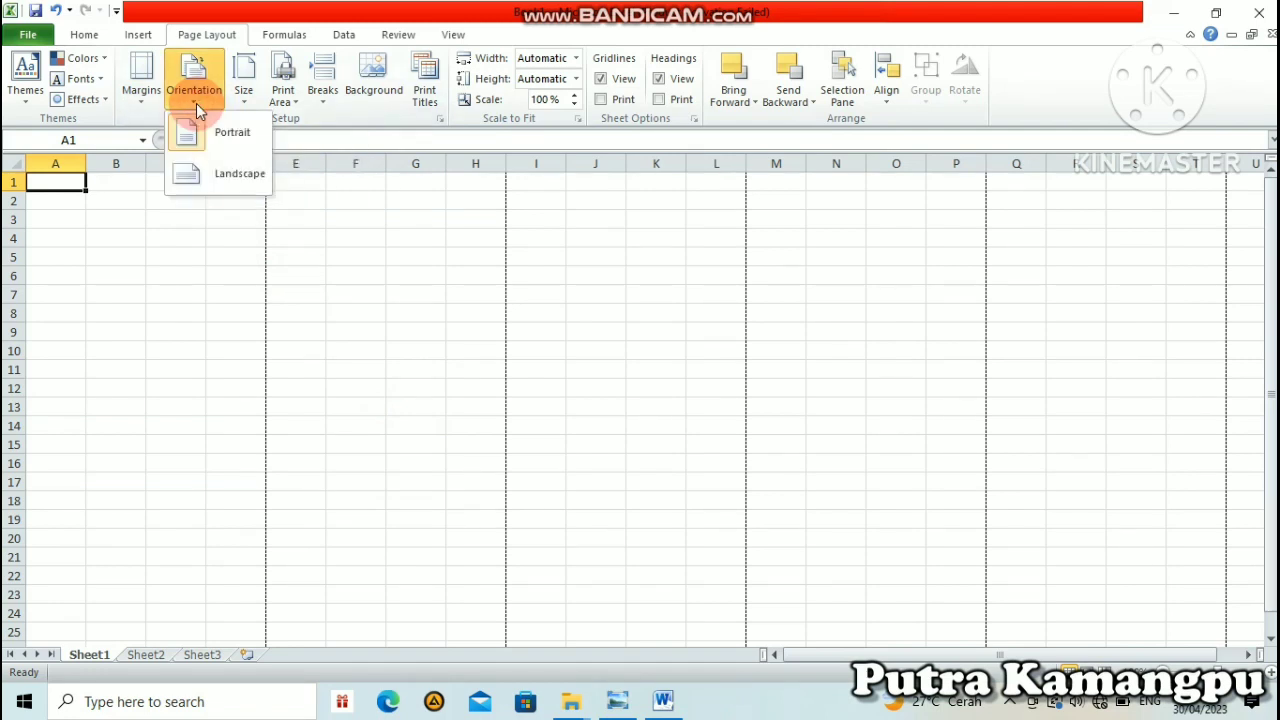
left_click(225, 175)
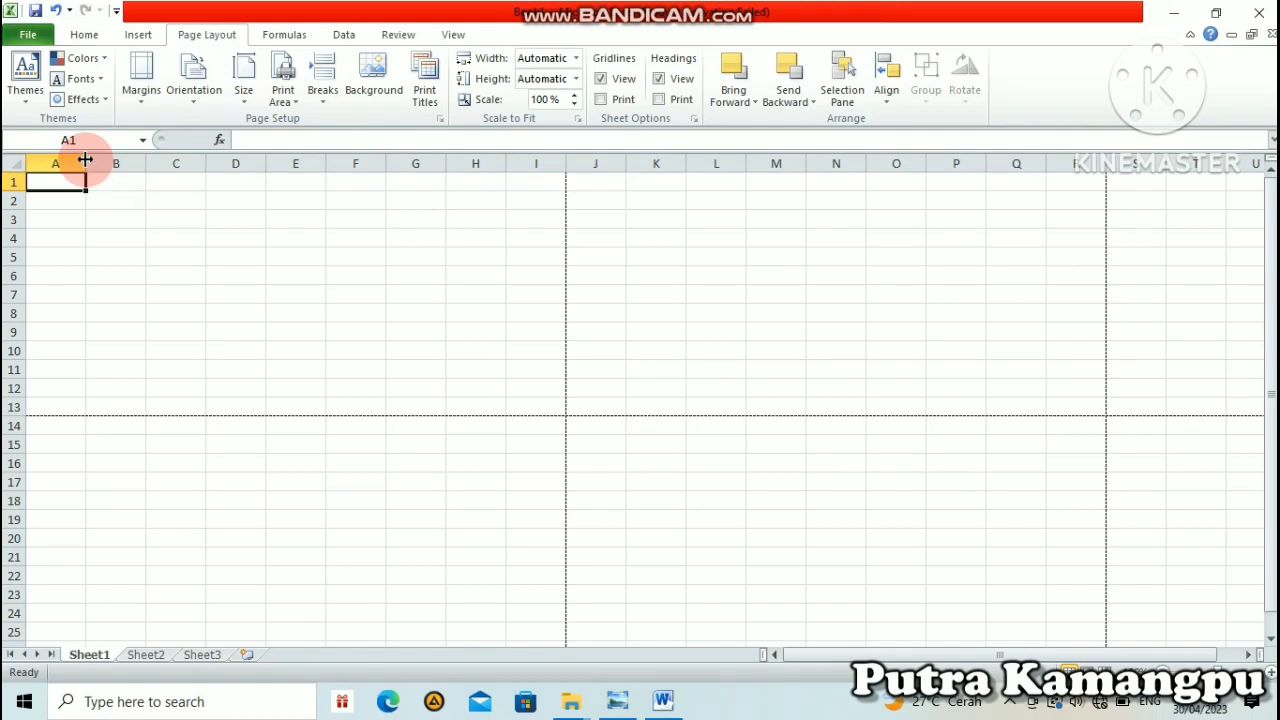
Put a thick box border around cells A1:B13 for the receipt stub
left_click(107, 237)
mouse_move(55, 181)
left_mouse_down()
mouse_move(150, 226)
mouse_move(126, 263)
mouse_move(122, 401)
left_mouse_up()
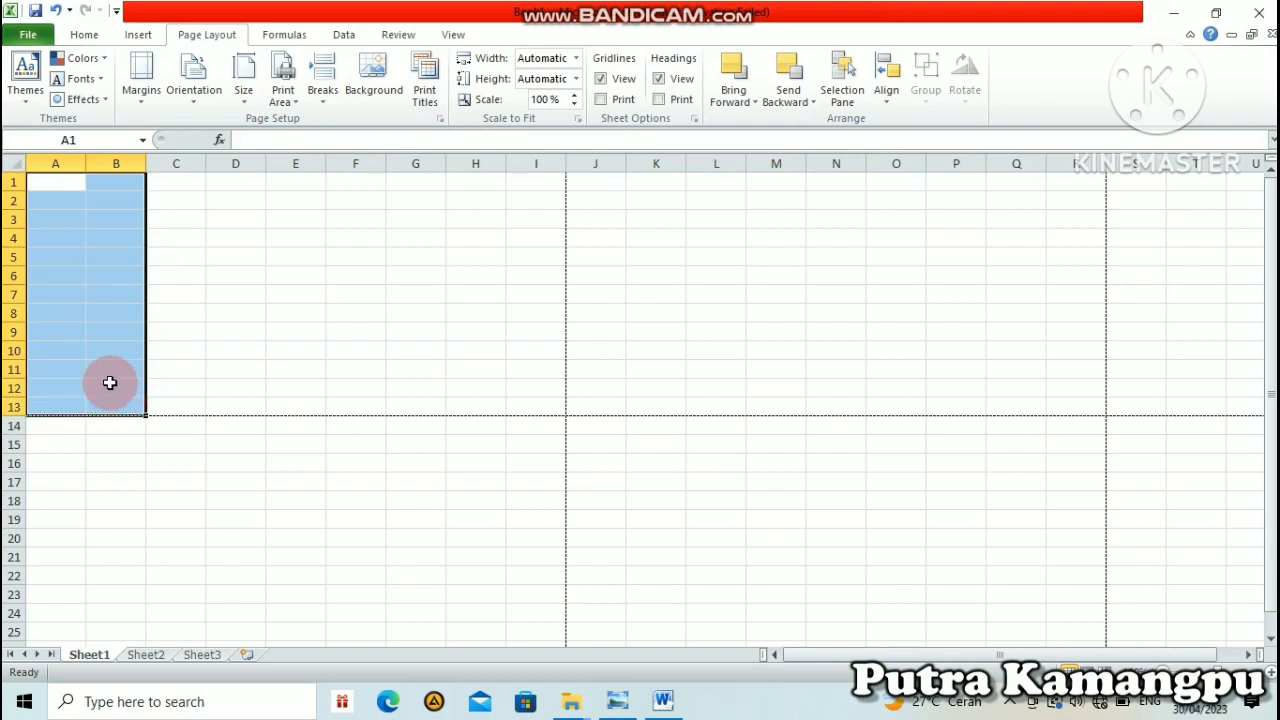
left_click(97, 36)
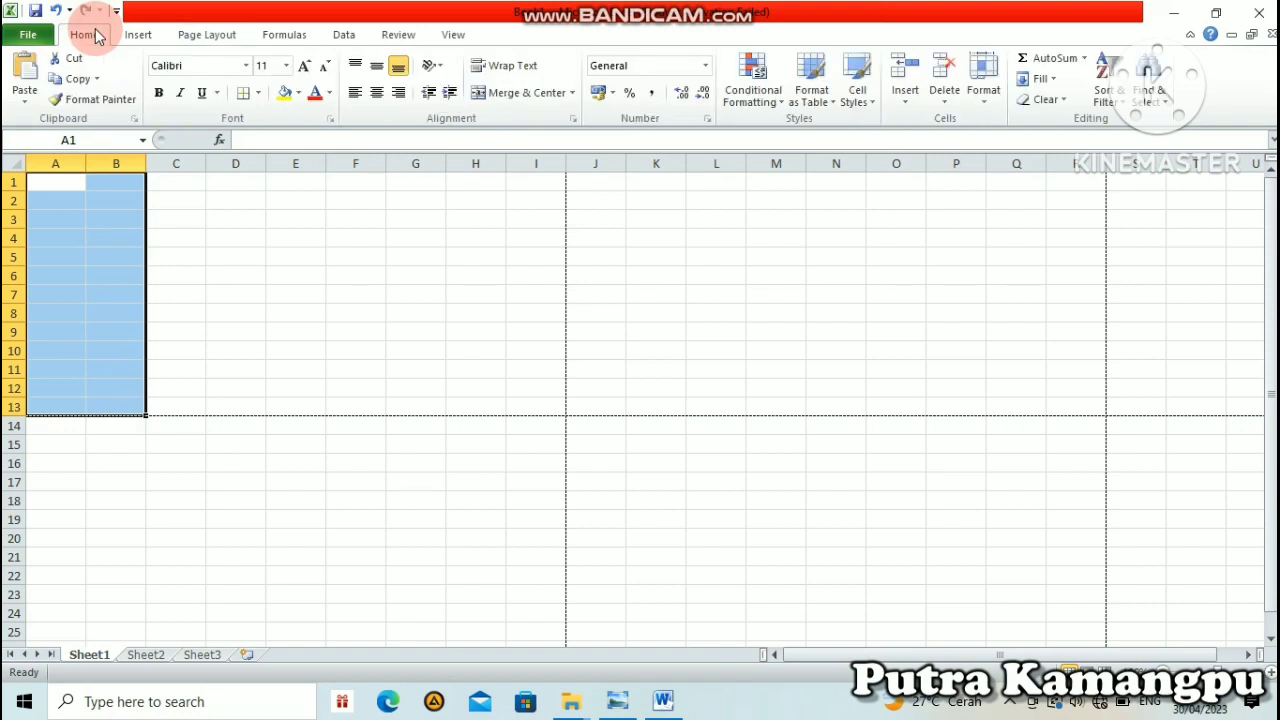
left_click(253, 93)
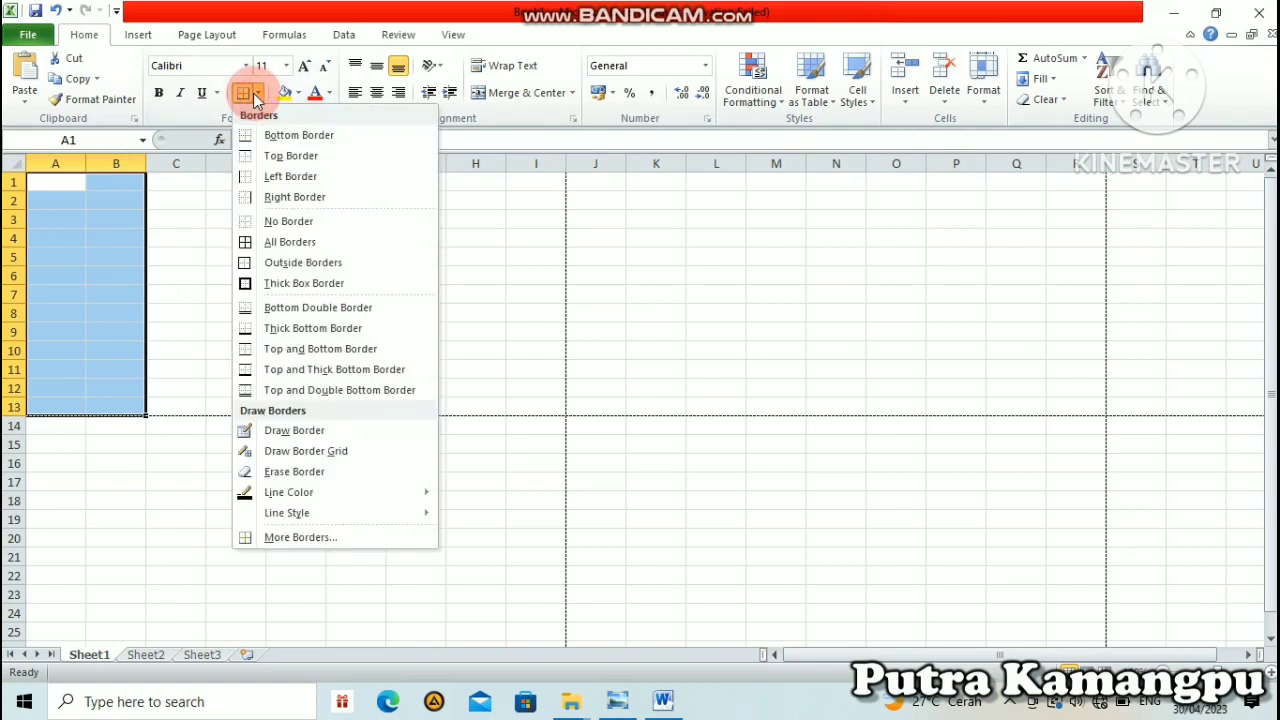
left_click(248, 285)
left_click(247, 283)
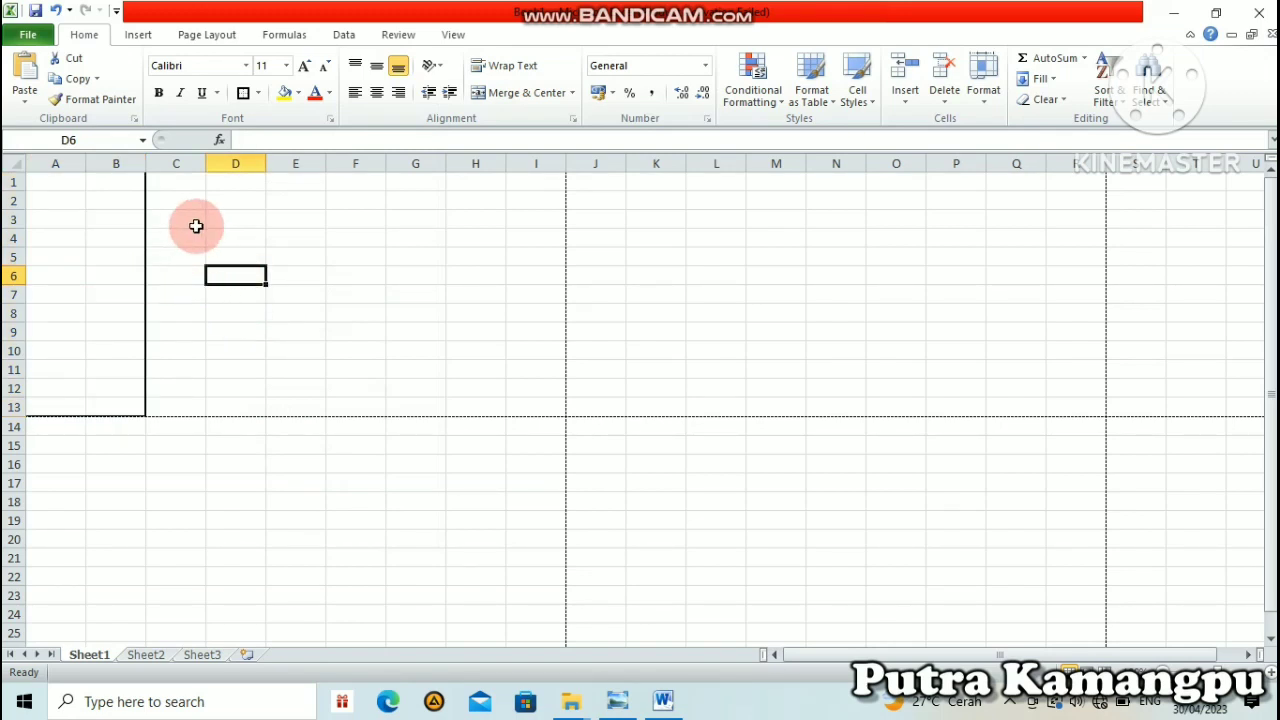
Narrow columns C and D to width 3,14 and column E to 3.86
left_click(177, 164)
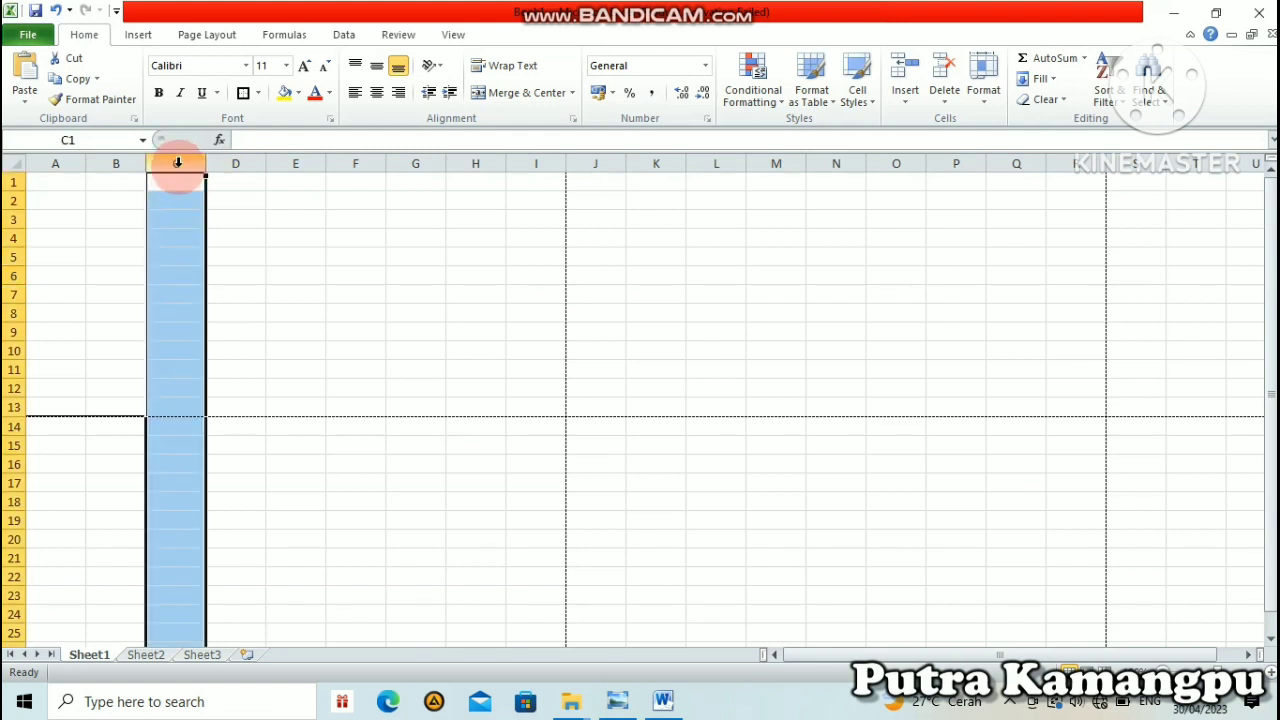
left_click(177, 162)
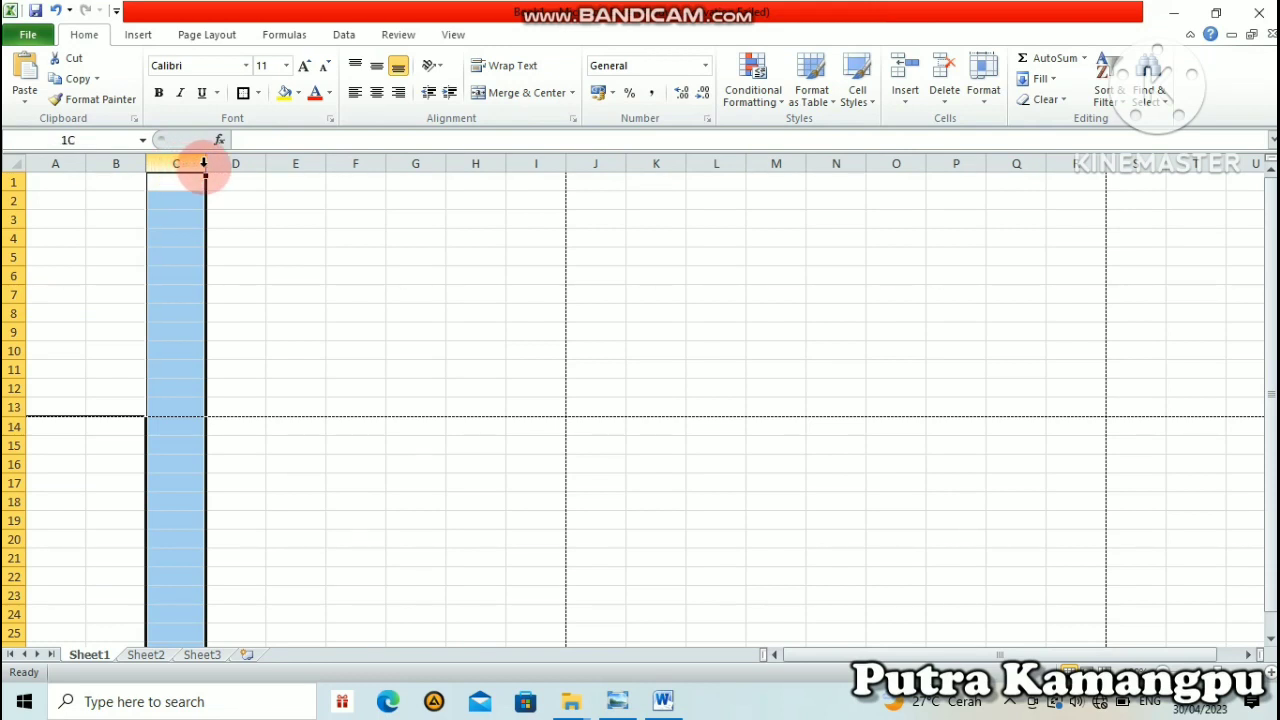
left_click_drag(203, 164, 208, 166)
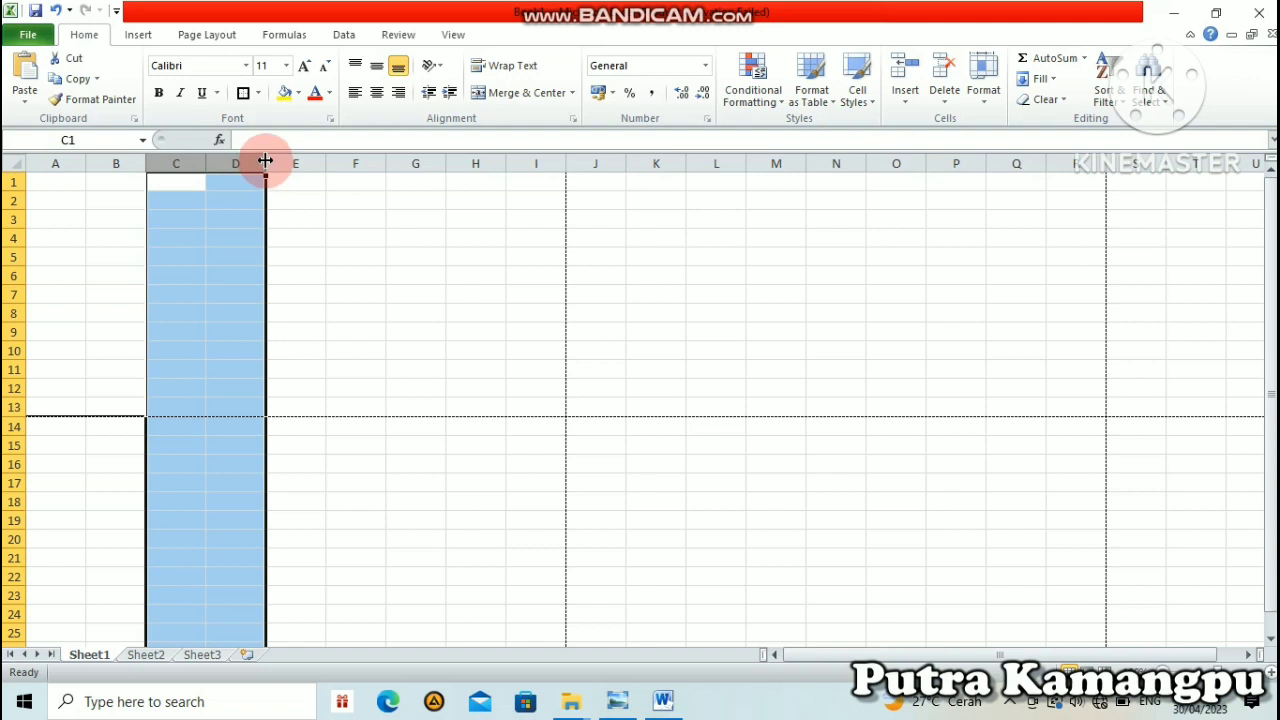
left_click_drag(265, 160, 265, 160)
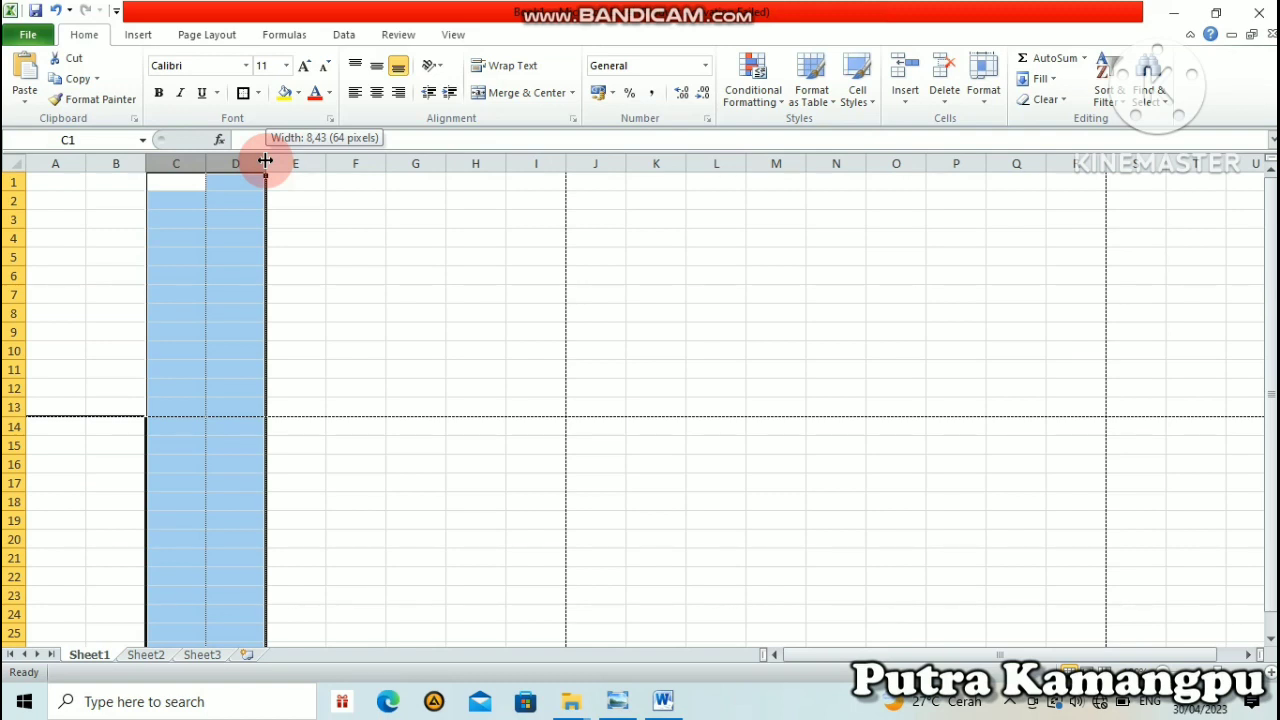
left_click_drag(265, 160, 212, 157)
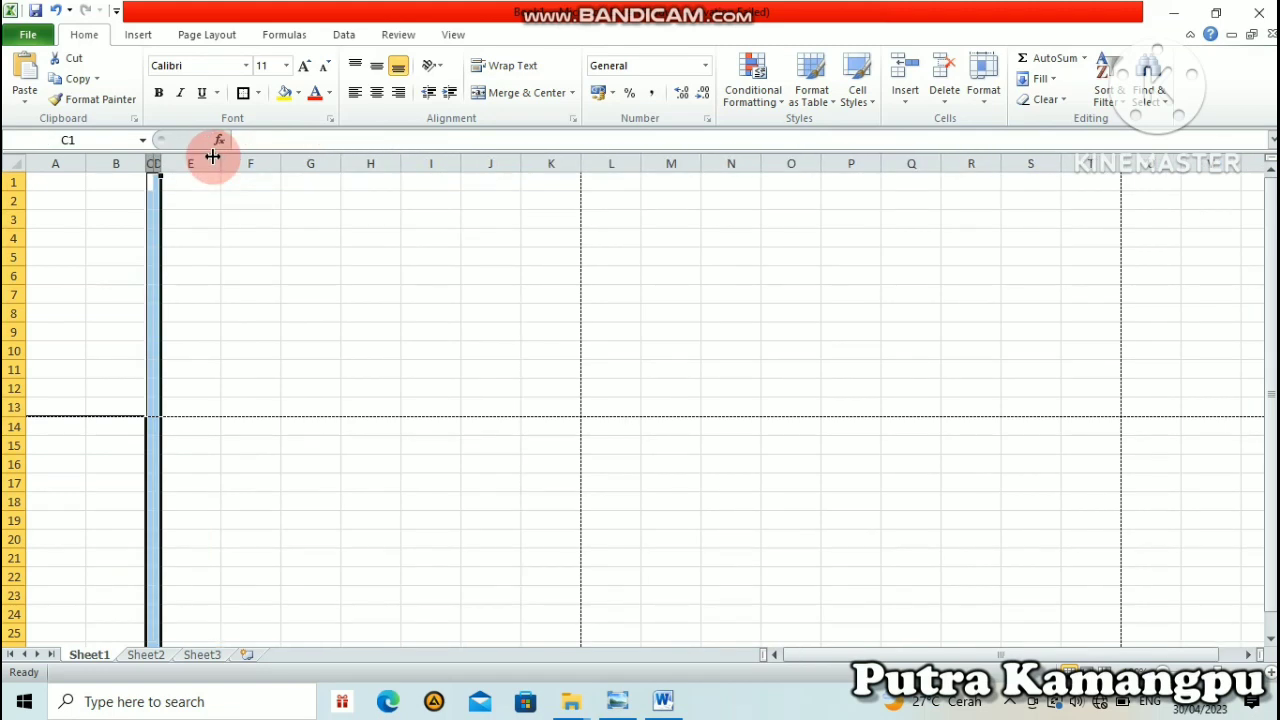
left_click(216, 259)
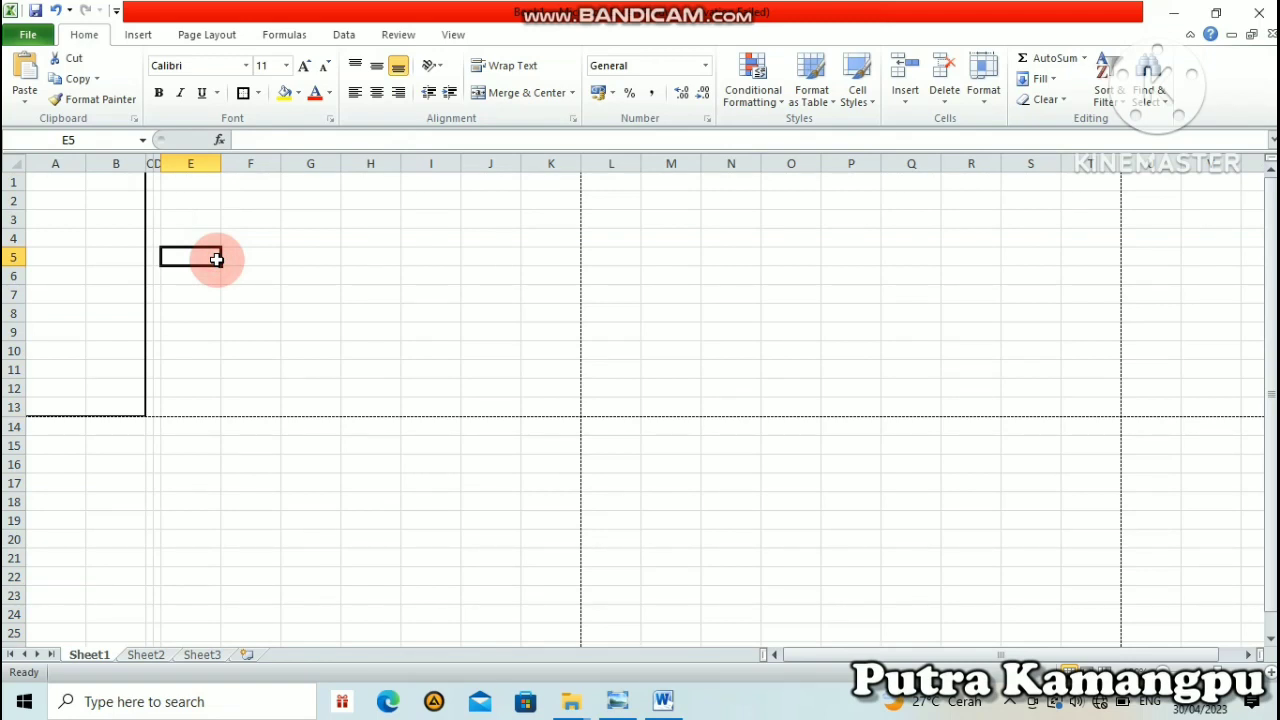
left_click_drag(220, 164, 220, 164)
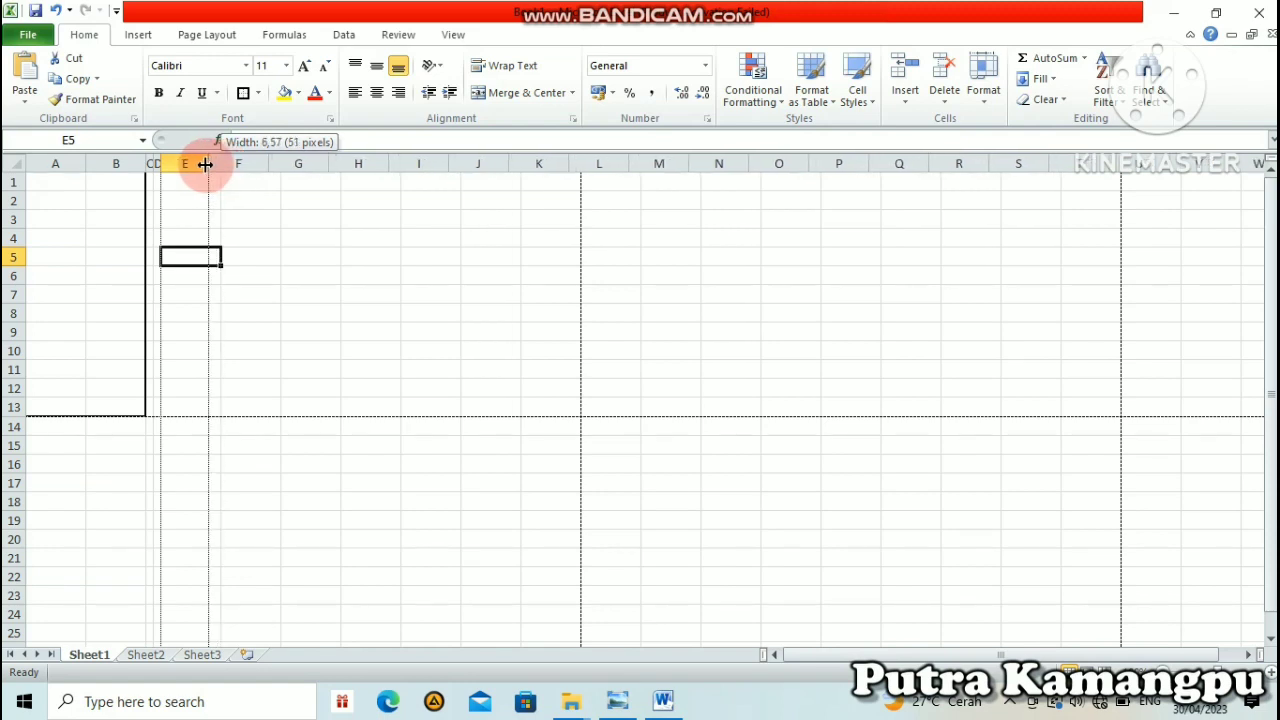
left_click_drag(220, 164, 190, 165)
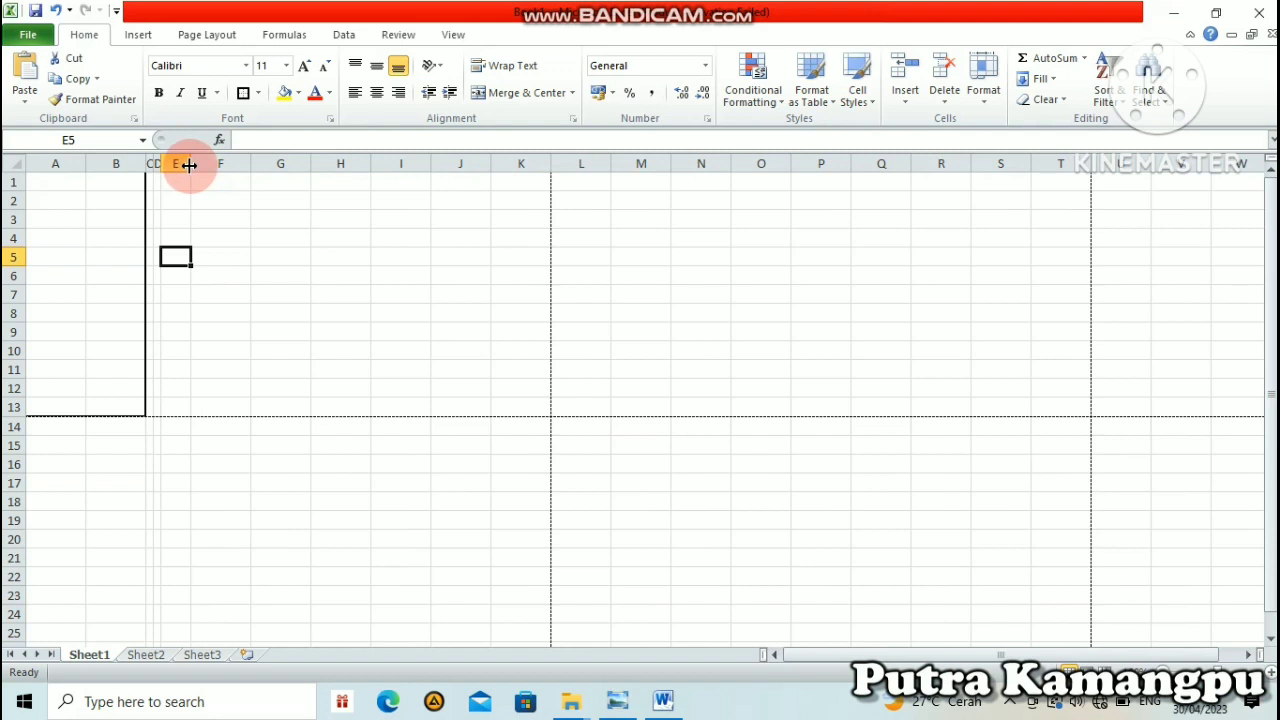
Enter 'No. : ..........................' in F2 and 'Telah Terima dari :' in G4
left_click(216, 197)
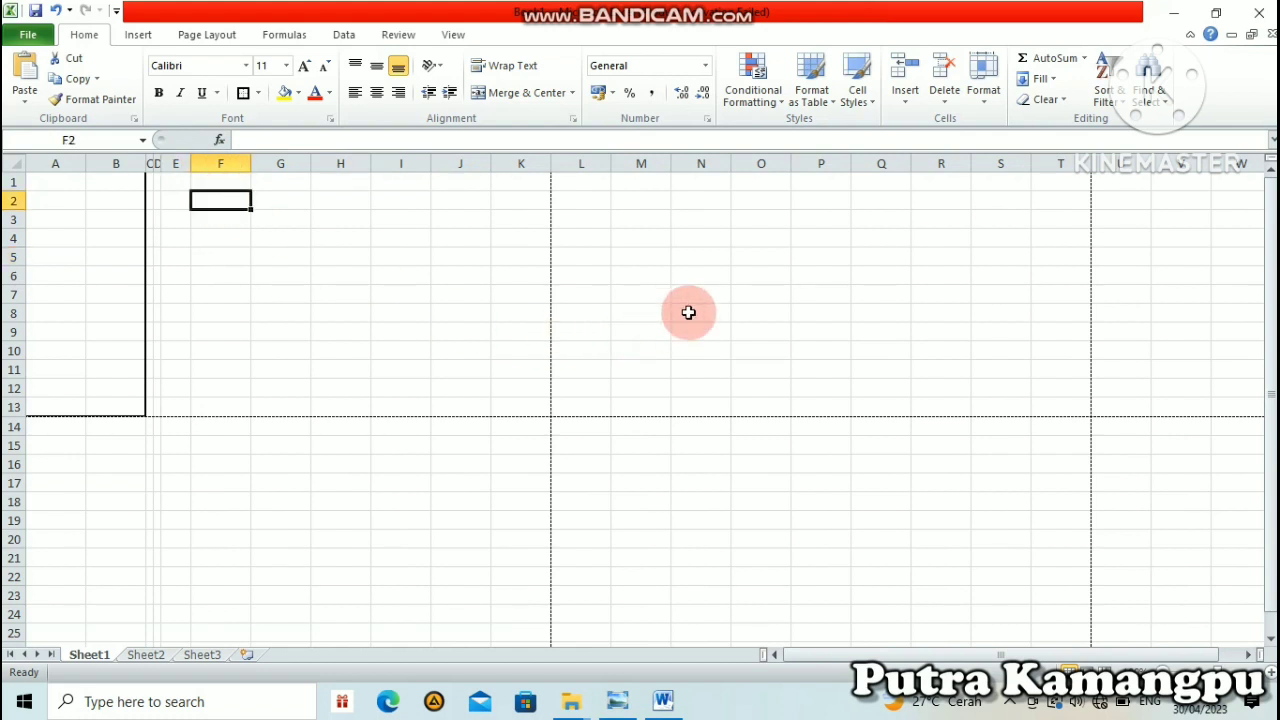
type("N")
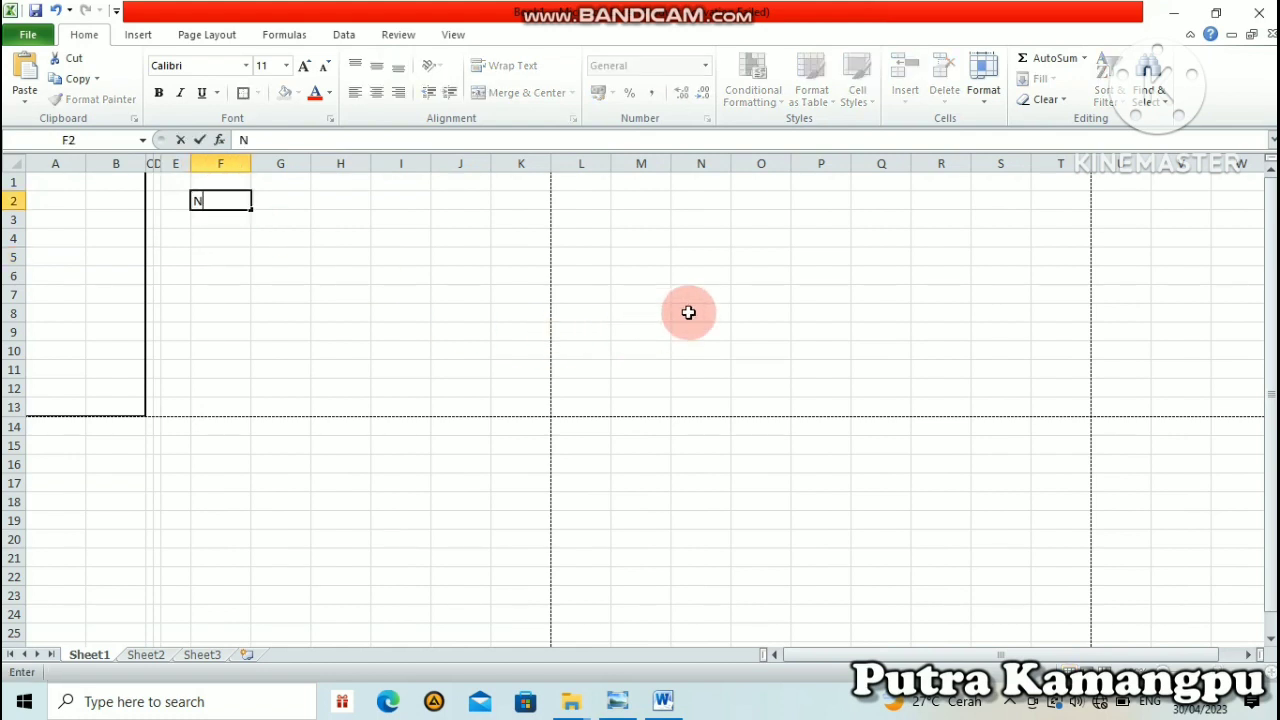
type("o")
type(". ")
type(":")
type(" ................")
type("........")
type("..")
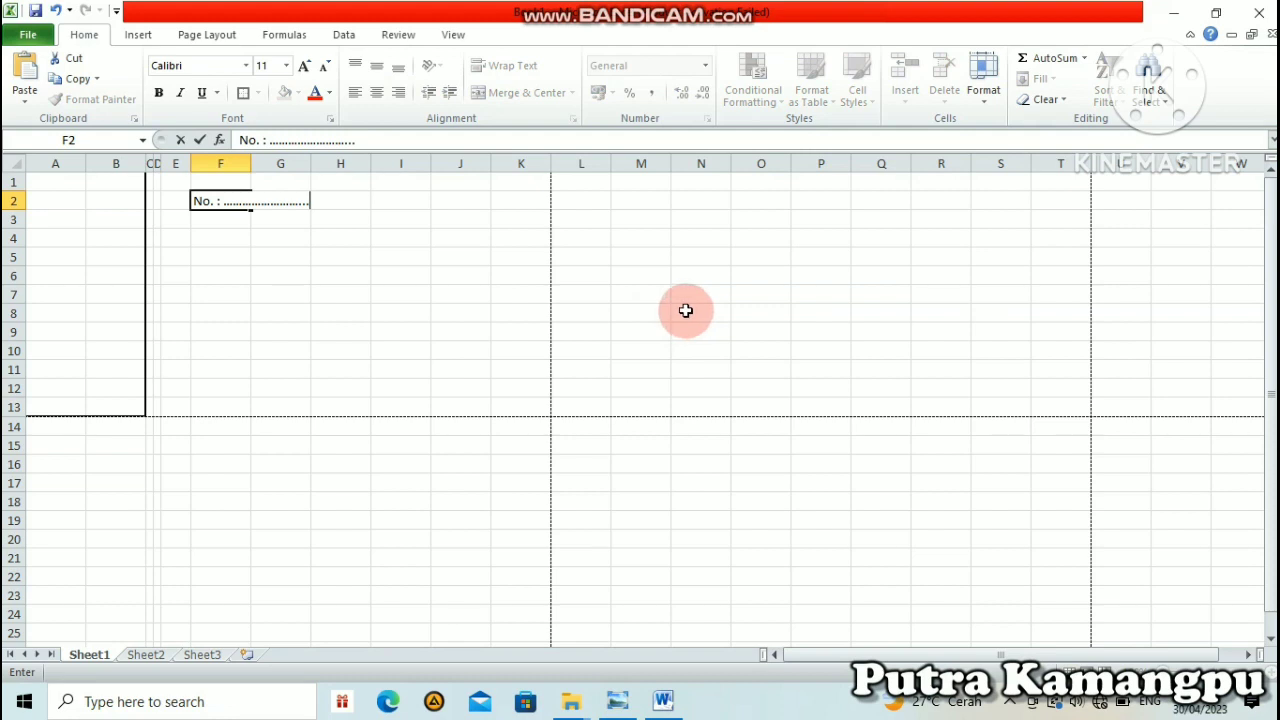
left_click(613, 260)
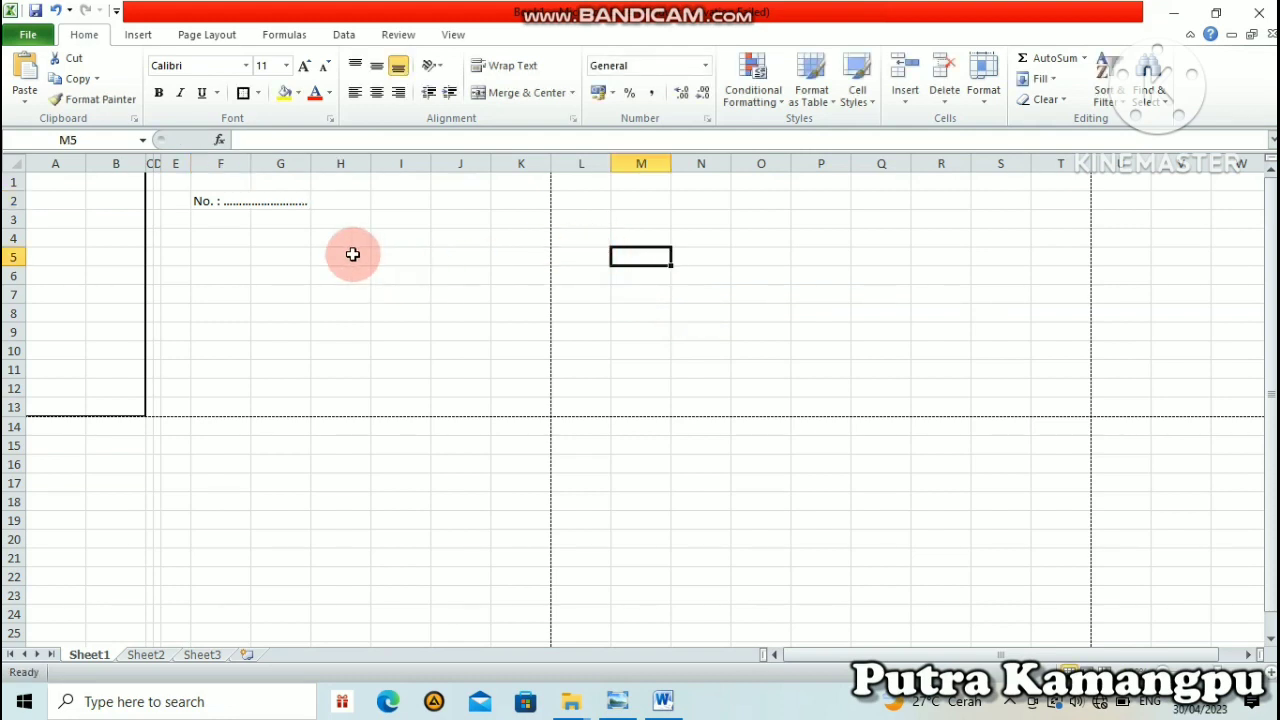
left_click(262, 237)
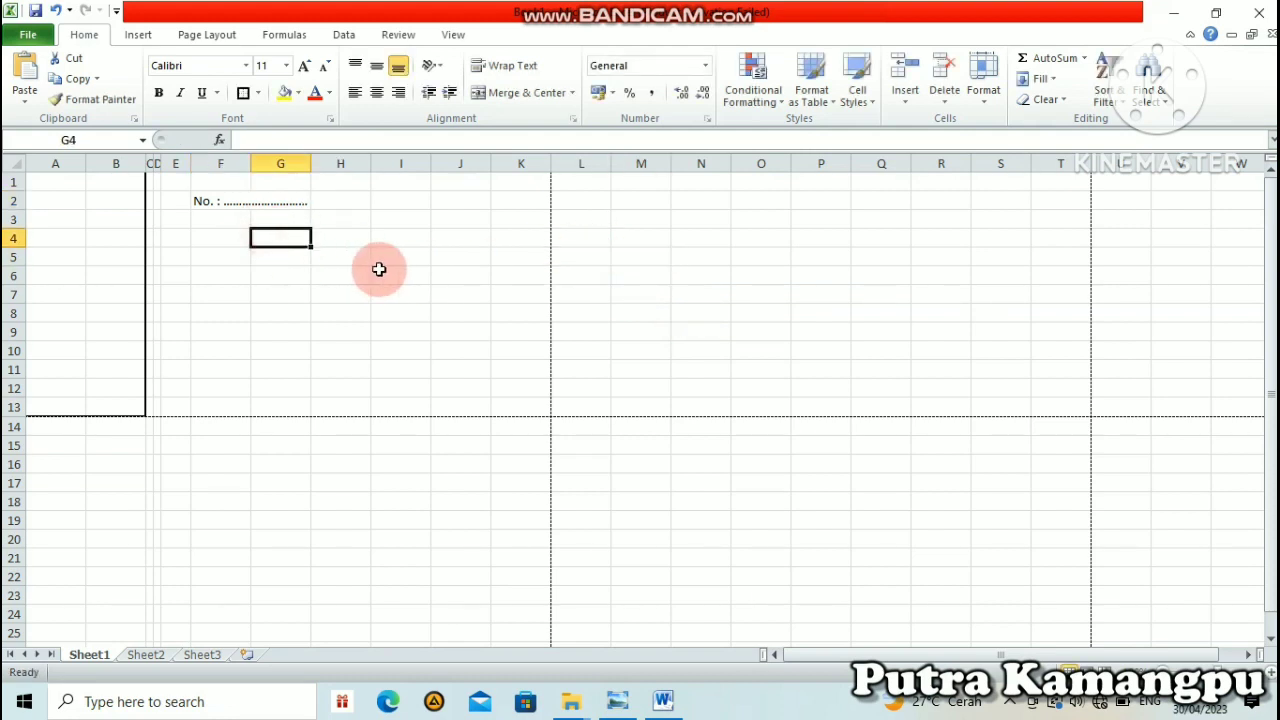
type("T")
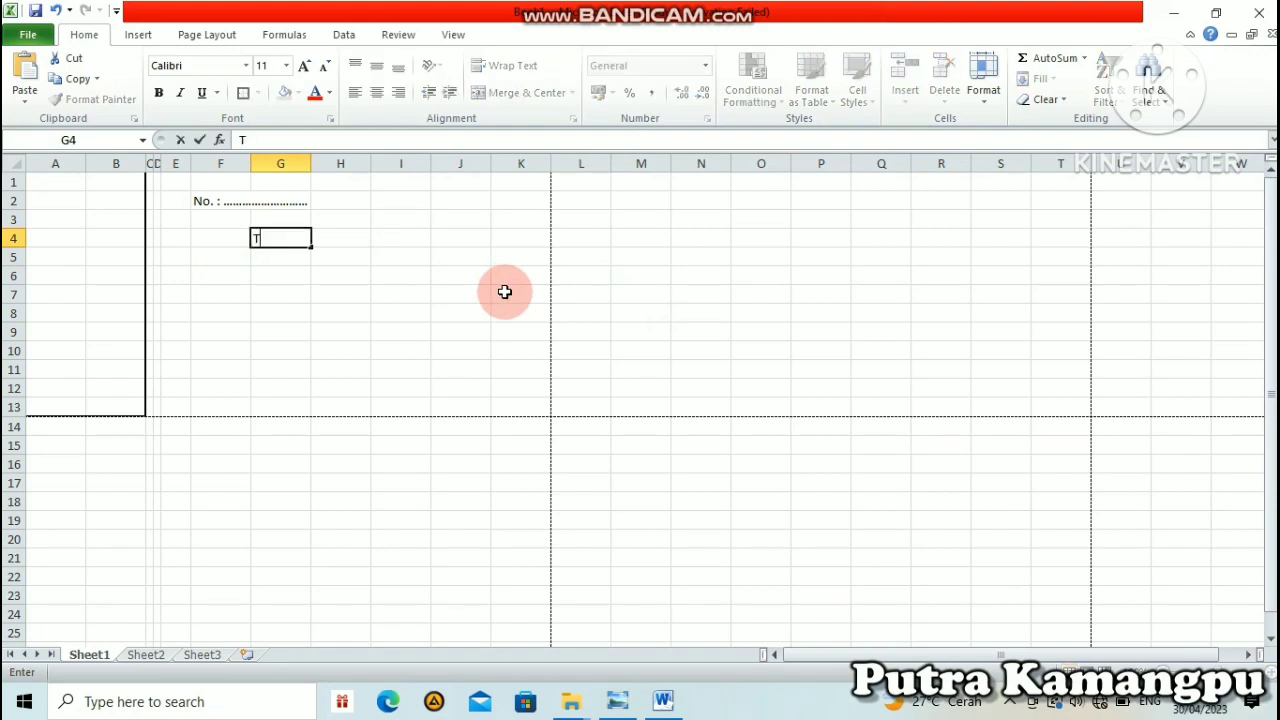
type("elah T")
type("erima dar")
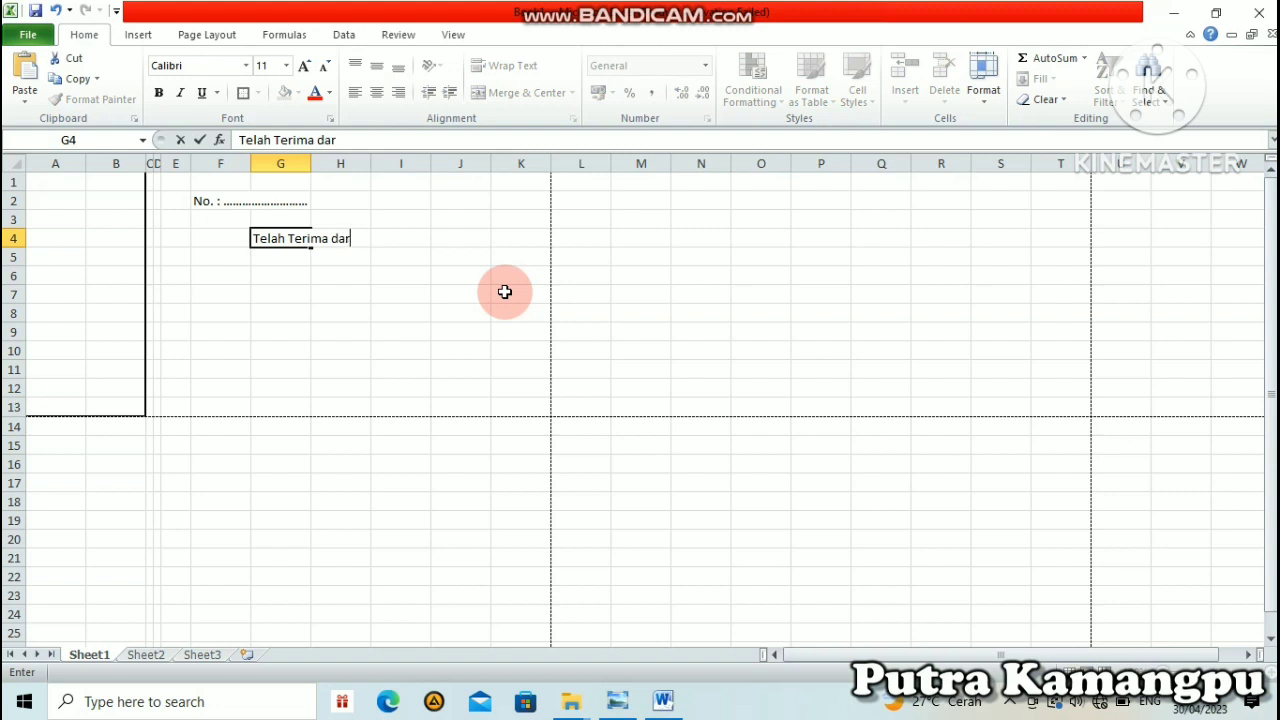
type("i ")
type(":")
left_click(271, 256)
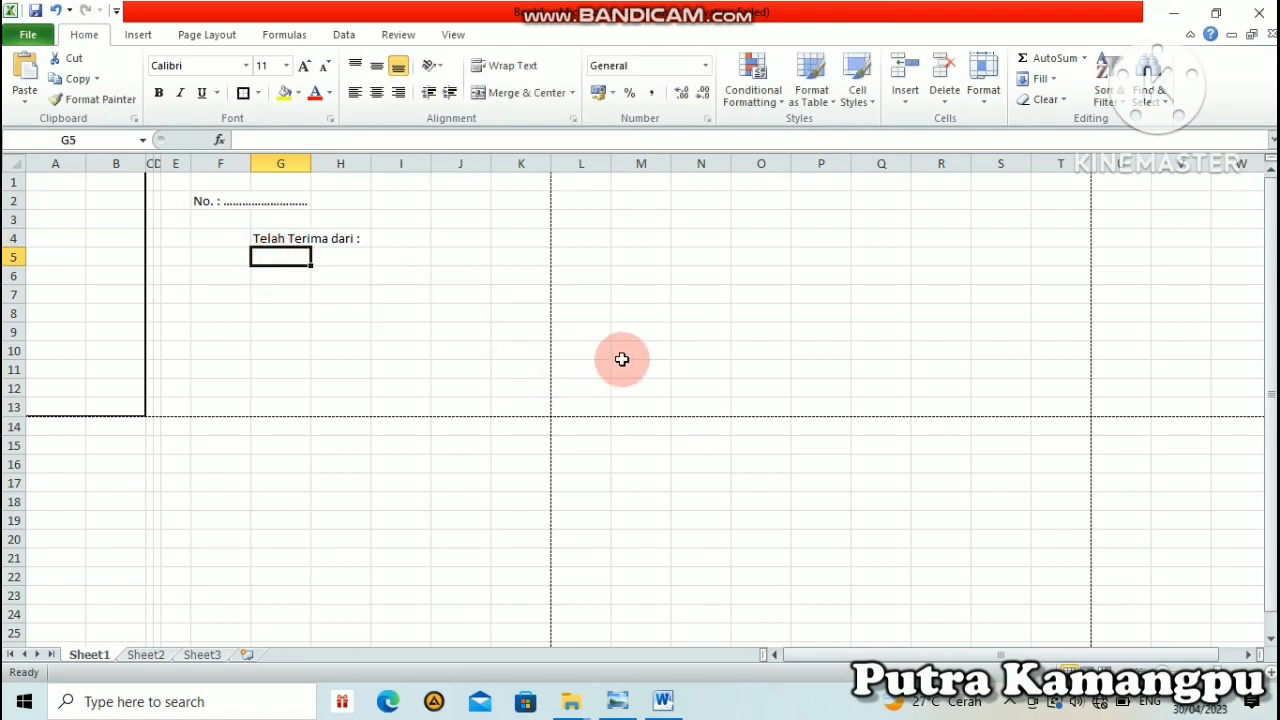
Enter 'Uang sebesar' in G5 and 'Untuk pembayaran' in G6
type("Uan")
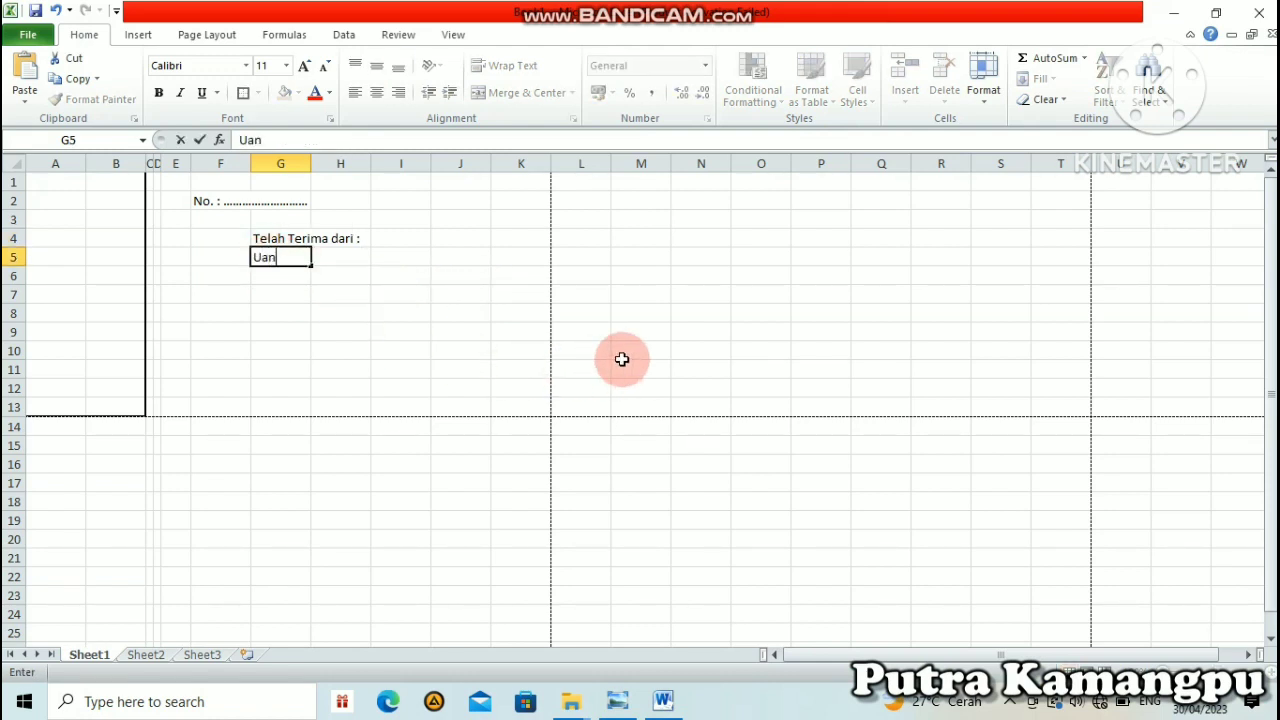
type("g sebes")
type("ar")
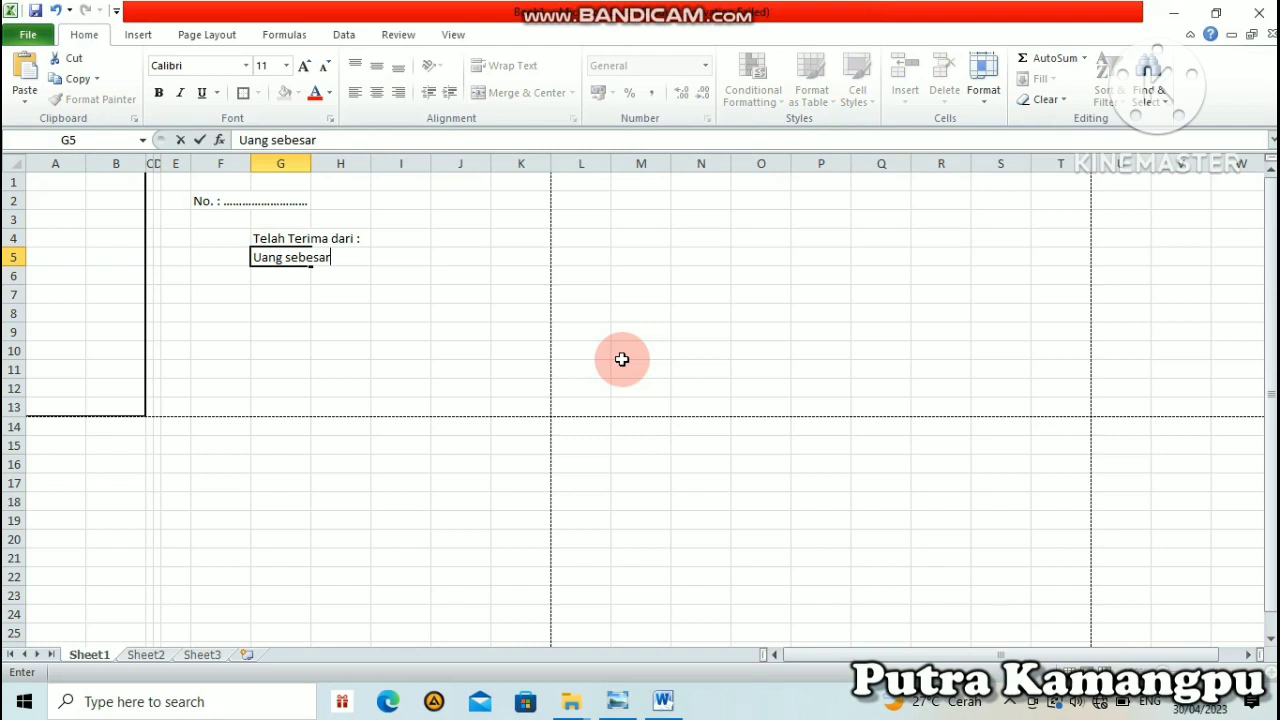
key("Return")
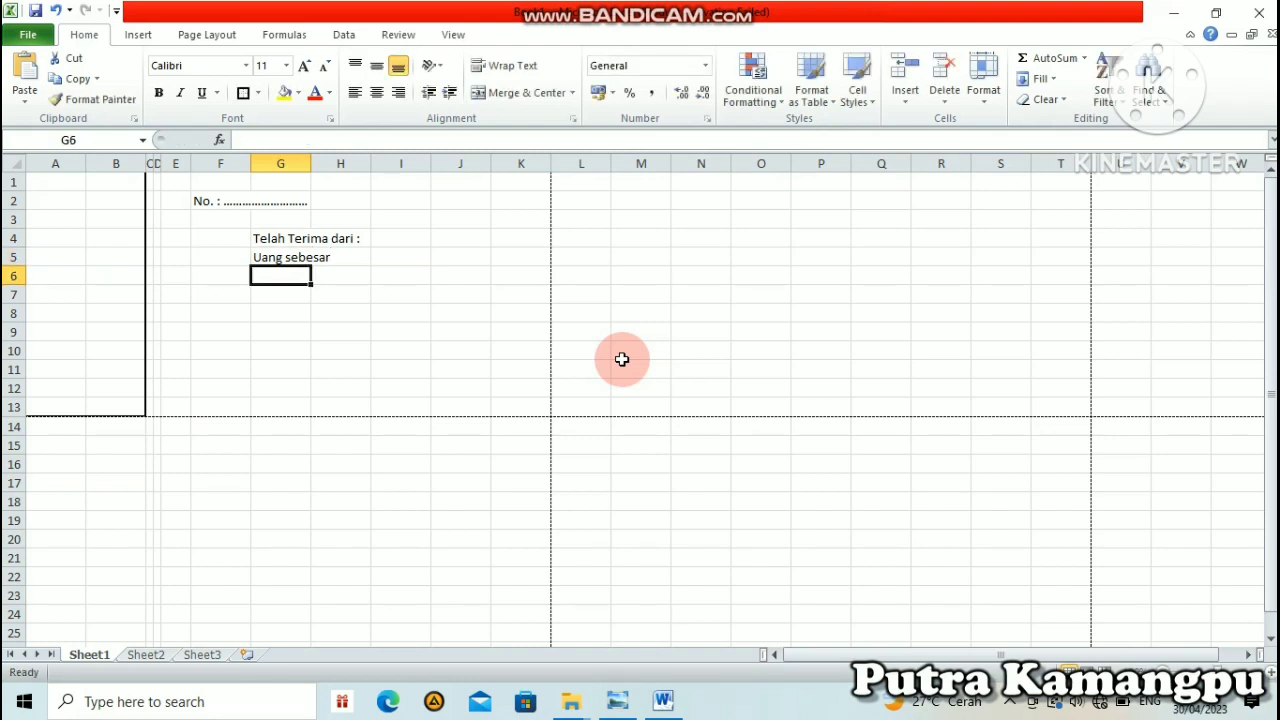
type("Unt")
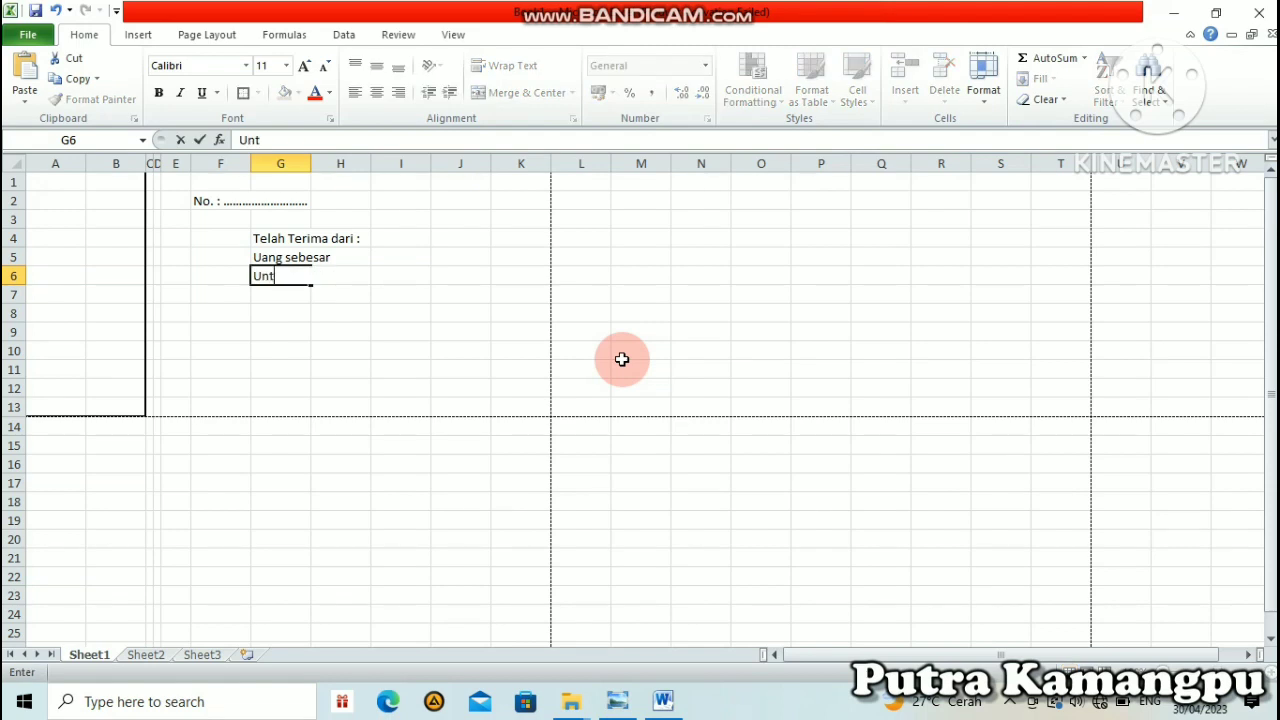
type("uk")
type(" pem")
type("a")
key("BackSpace")
type("bayara")
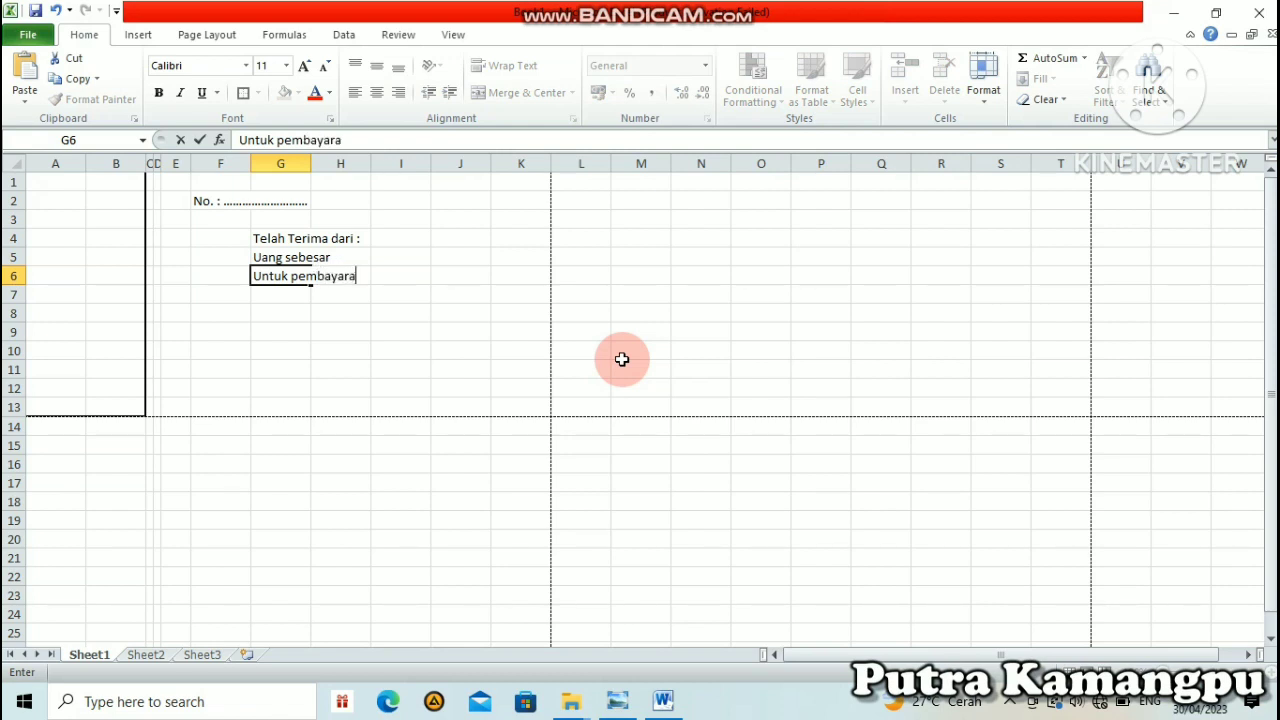
type("n")
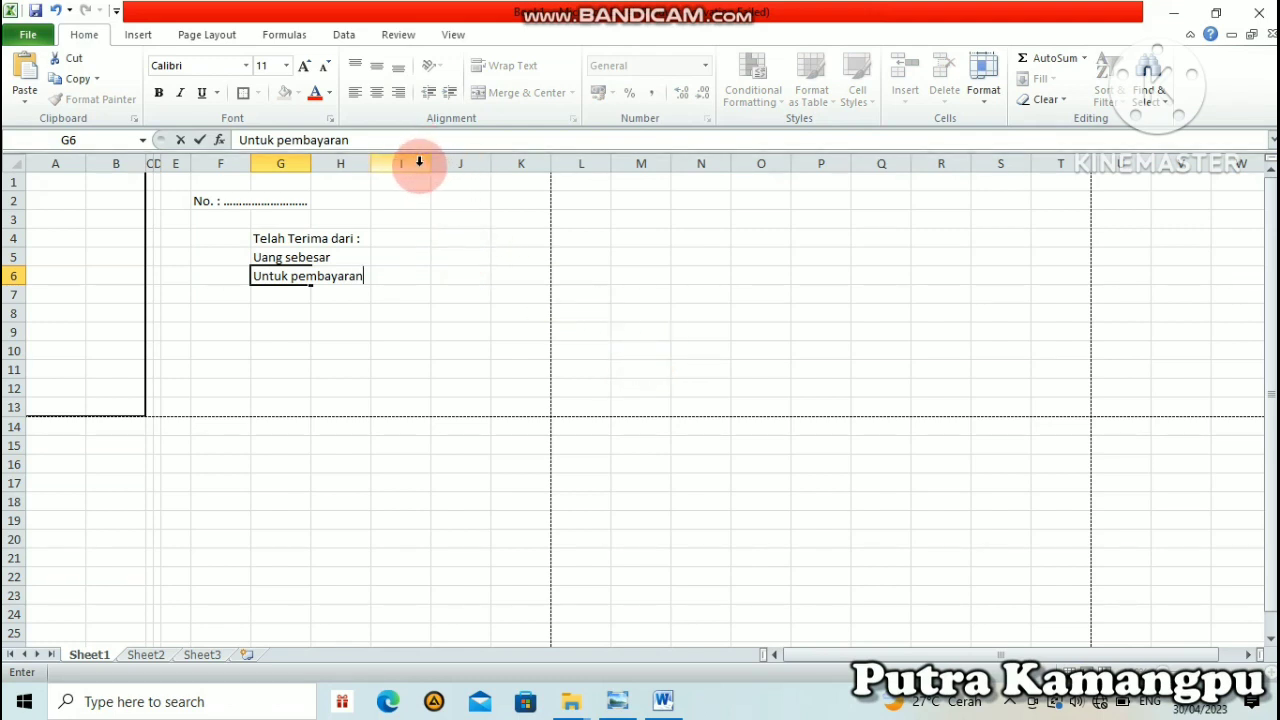
left_click(412, 224)
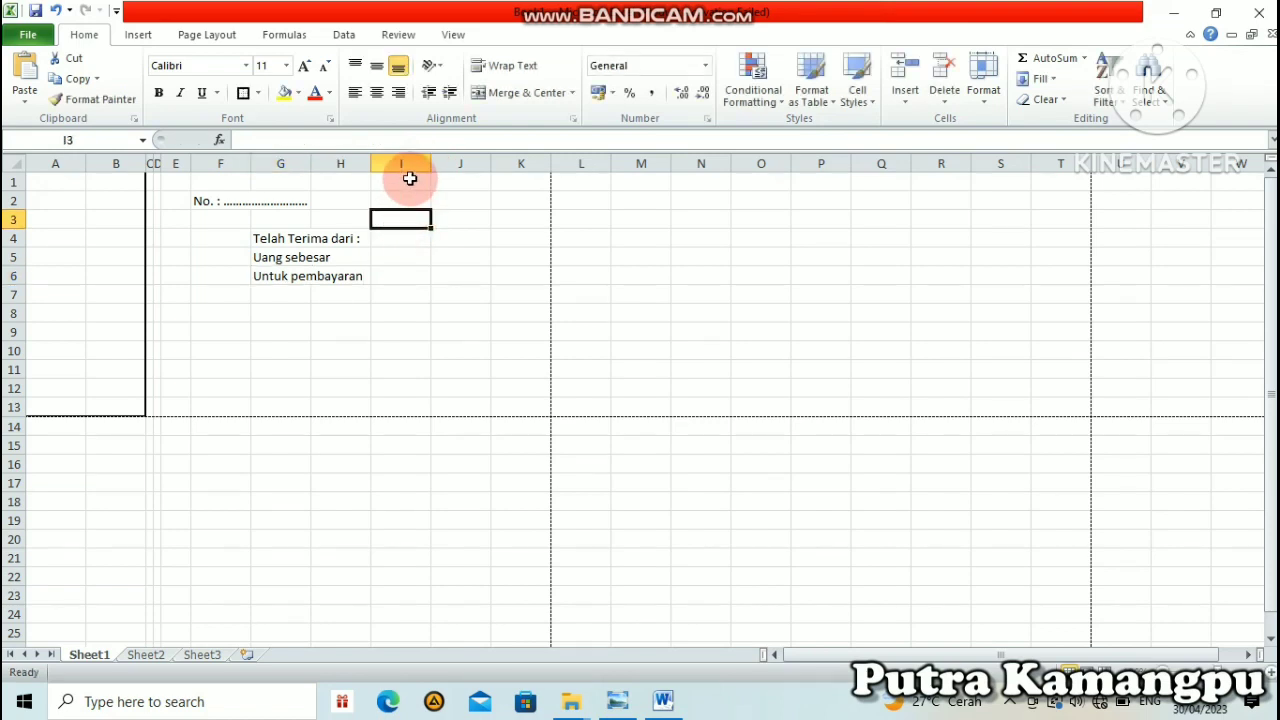
Narrow column I and remove the colon from the 'Telah Terima dari' label
left_click_drag(430, 165, 384, 167)
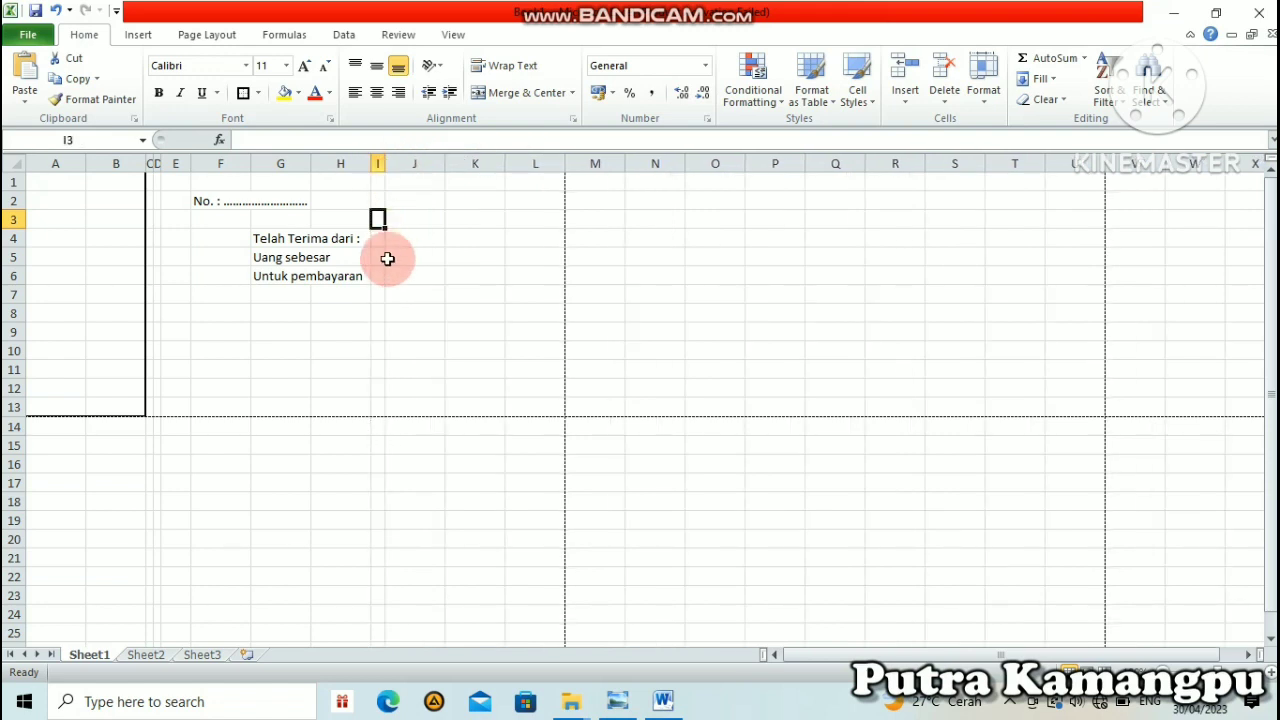
double_click(288, 238)
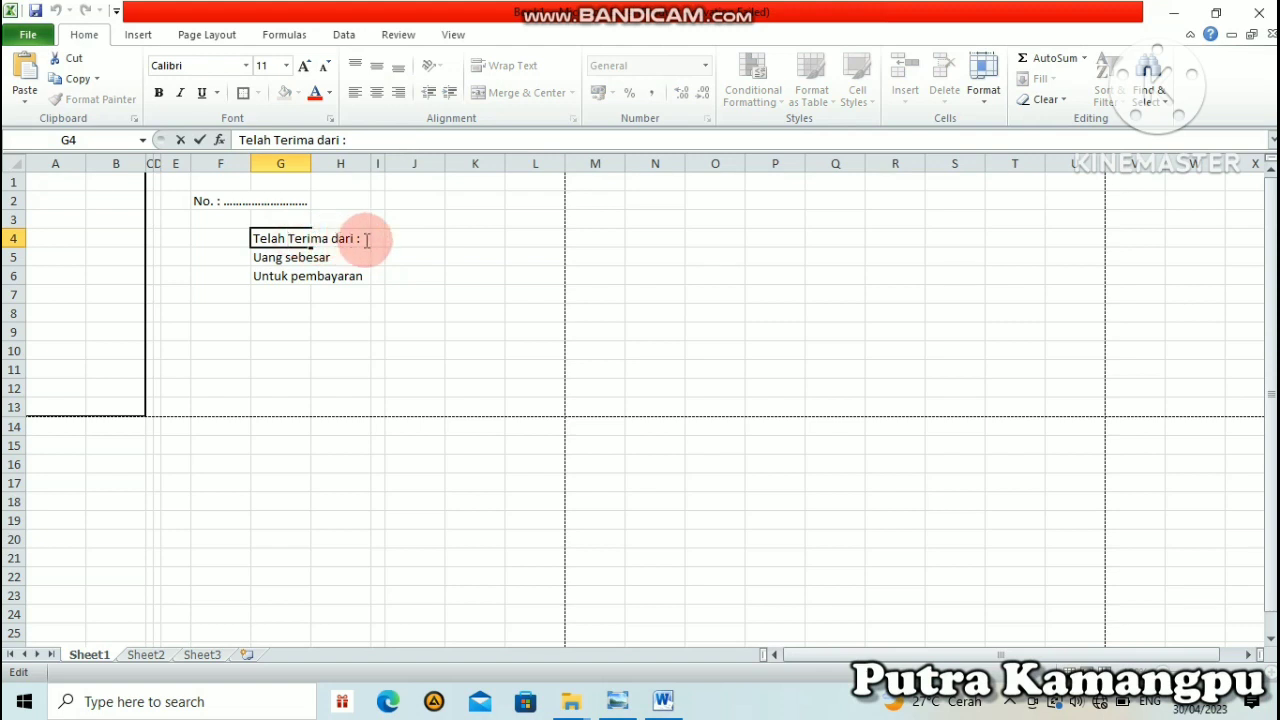
key("BackSpace")
left_click(378, 238)
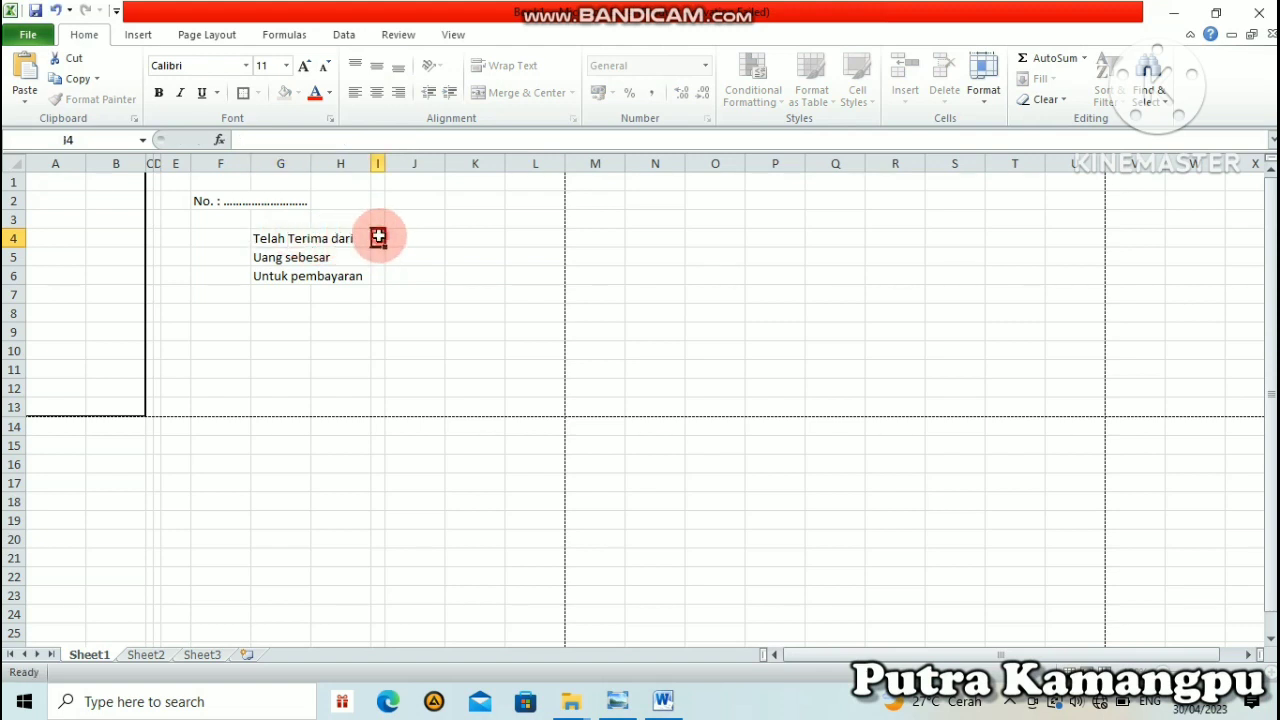
Put a colon in I4 and fill it down to I5 and I6
type(":")
left_click(455, 275)
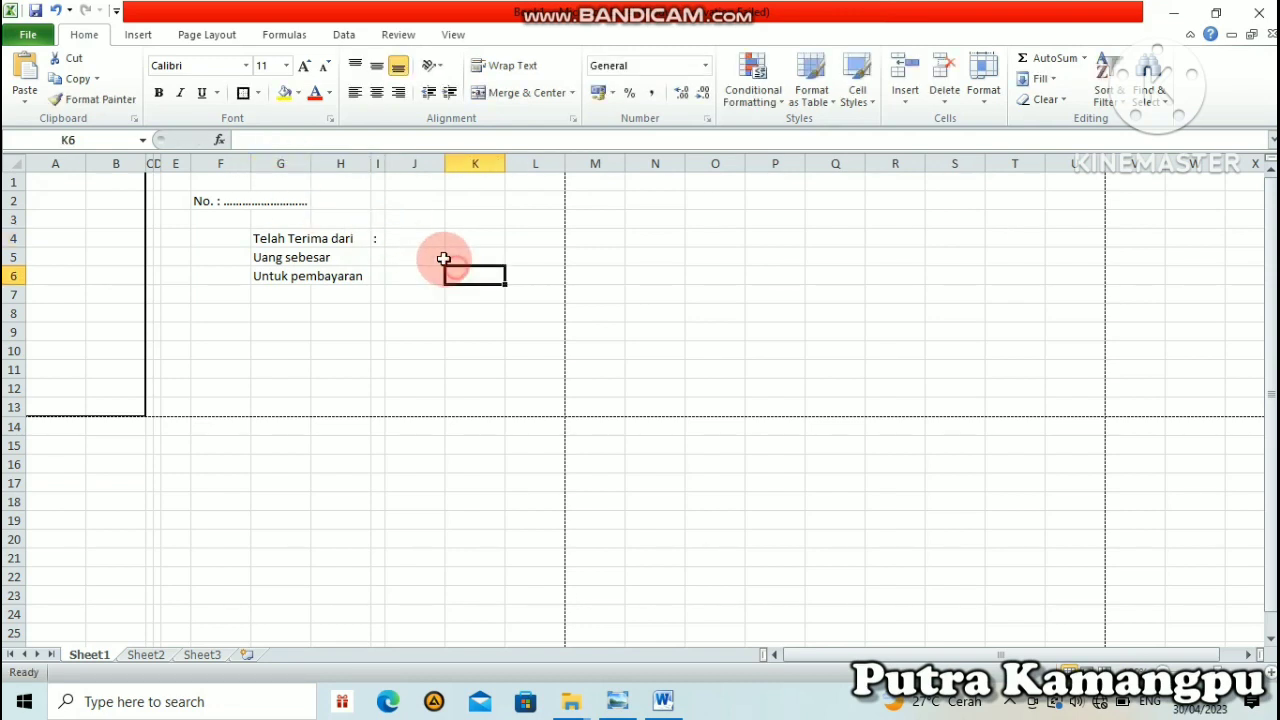
left_click(379, 238)
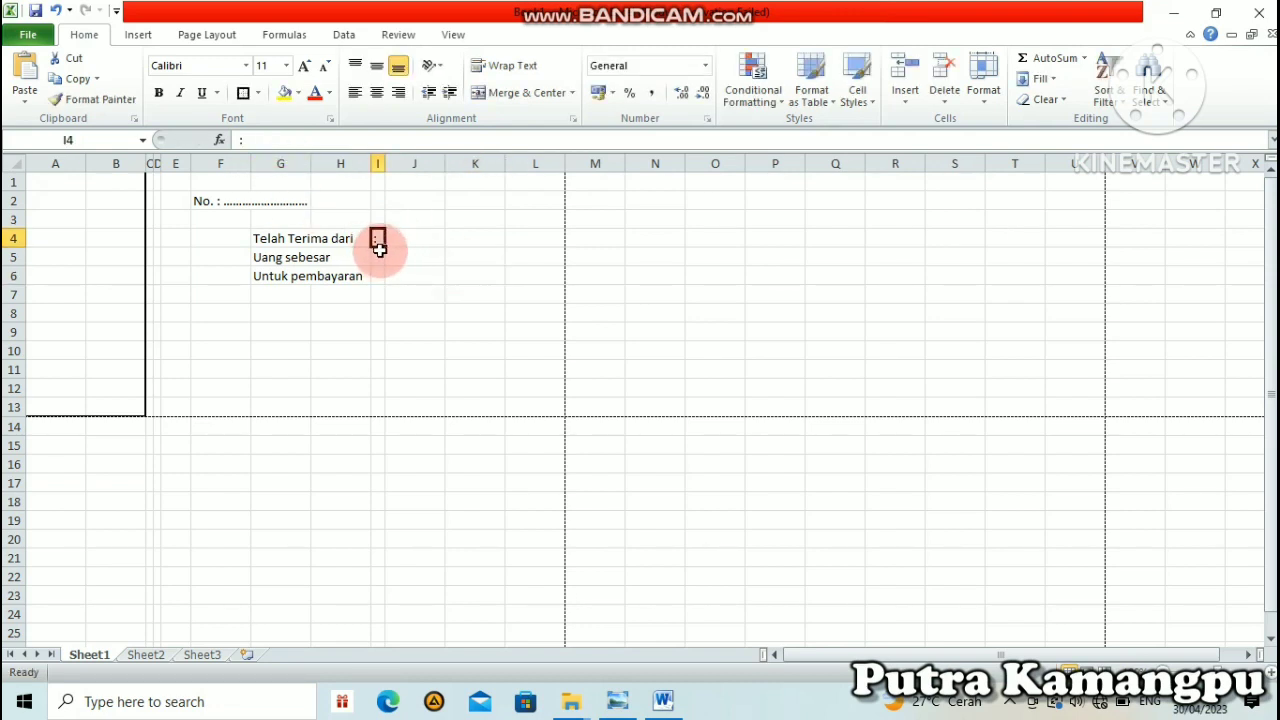
left_click_drag(386, 248, 384, 249)
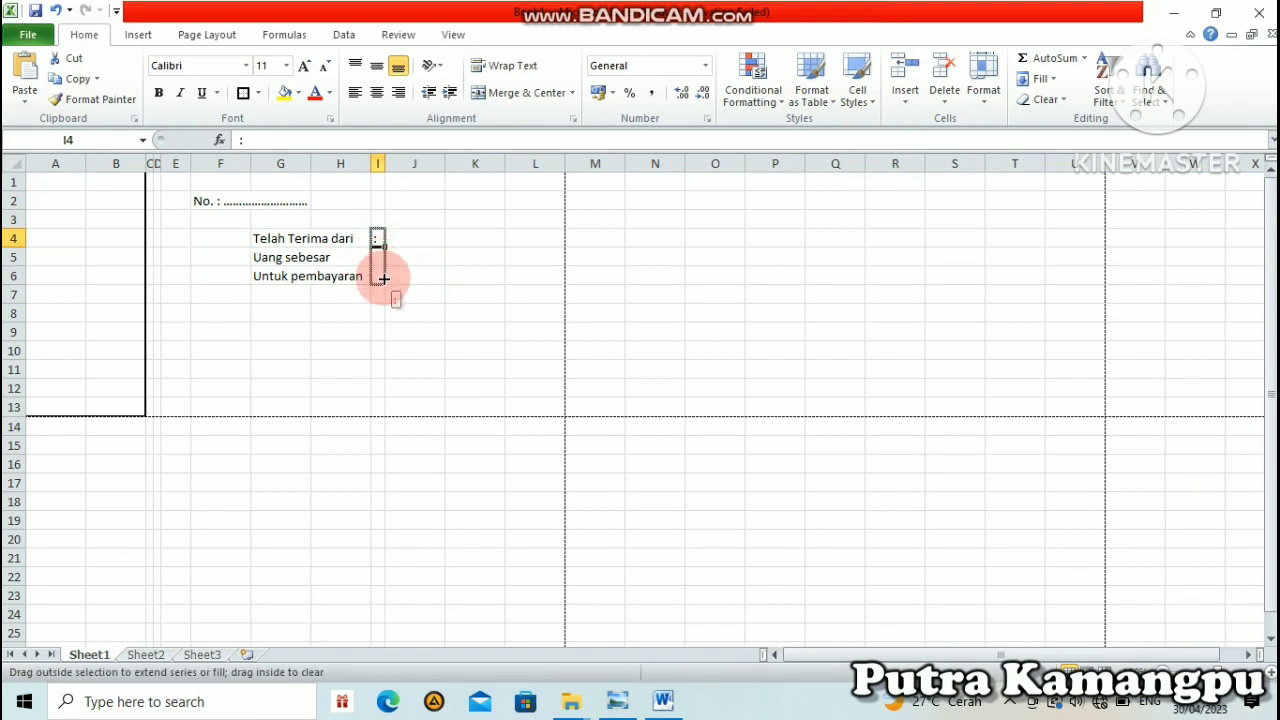
left_click_drag(384, 248, 385, 283)
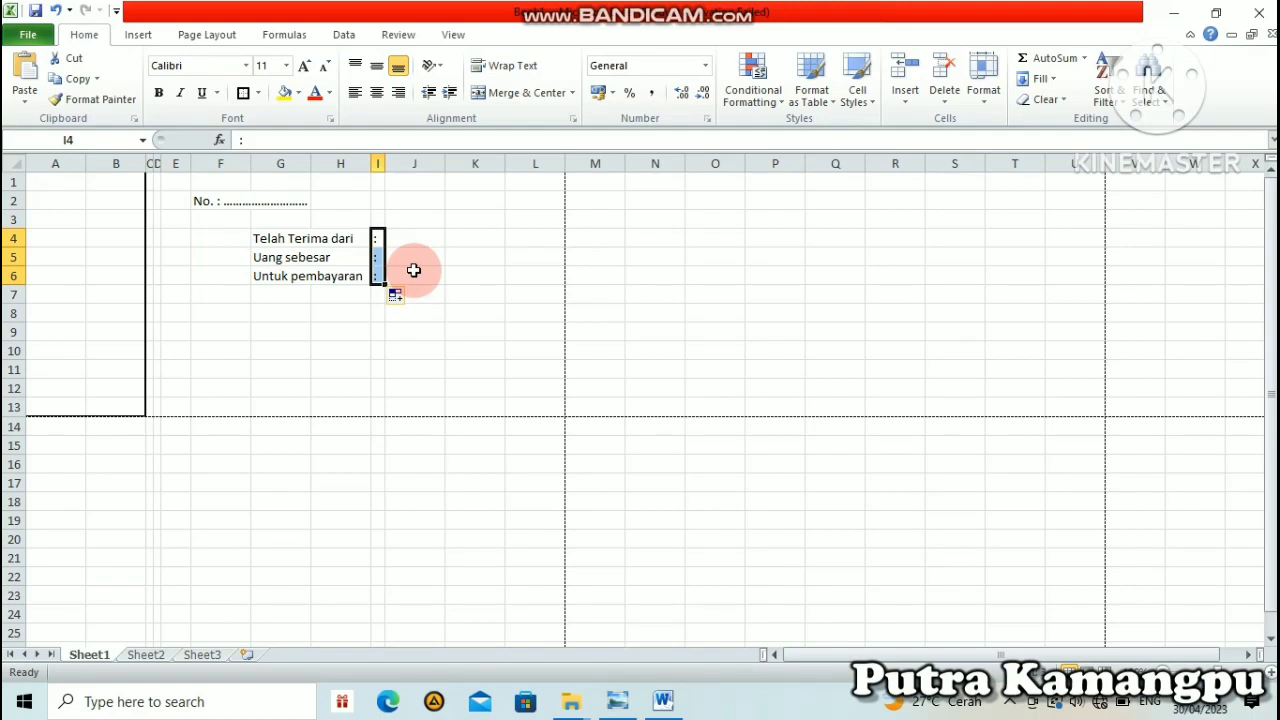
left_click(415, 241)
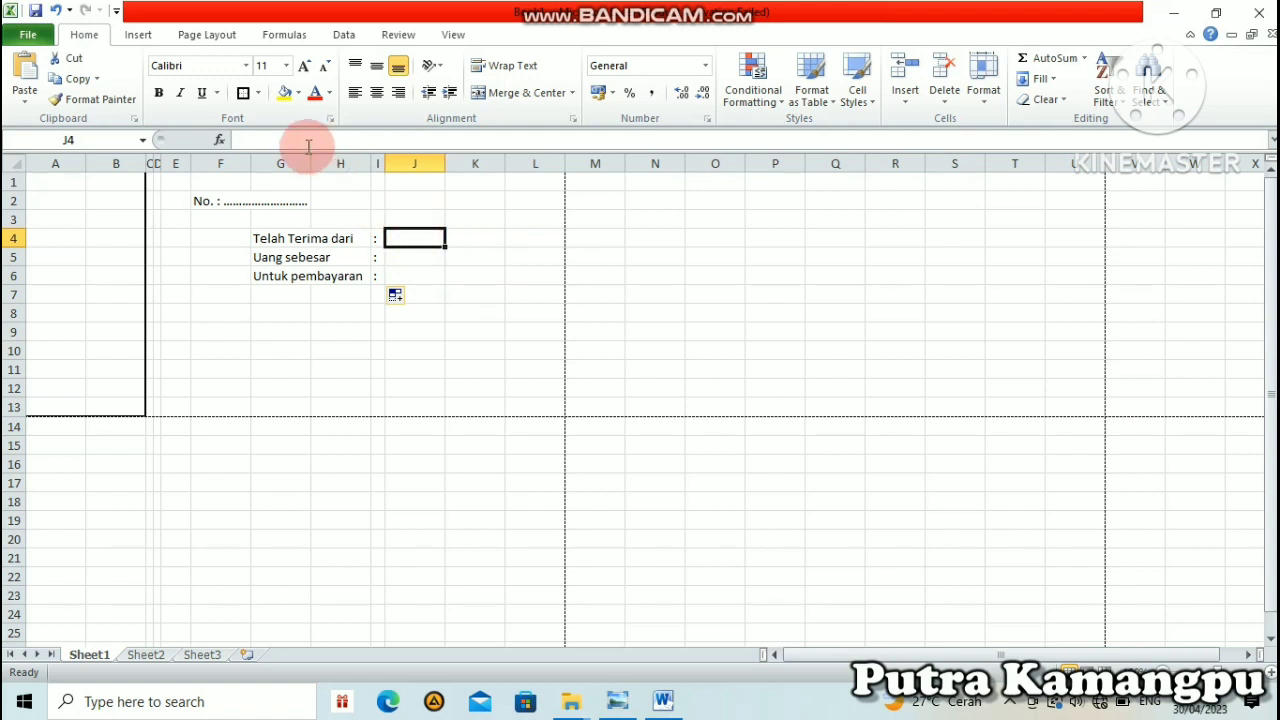
Add thick bottom-border entry lines across J4:L4, J5:L5 and J6:L6
left_click(258, 93)
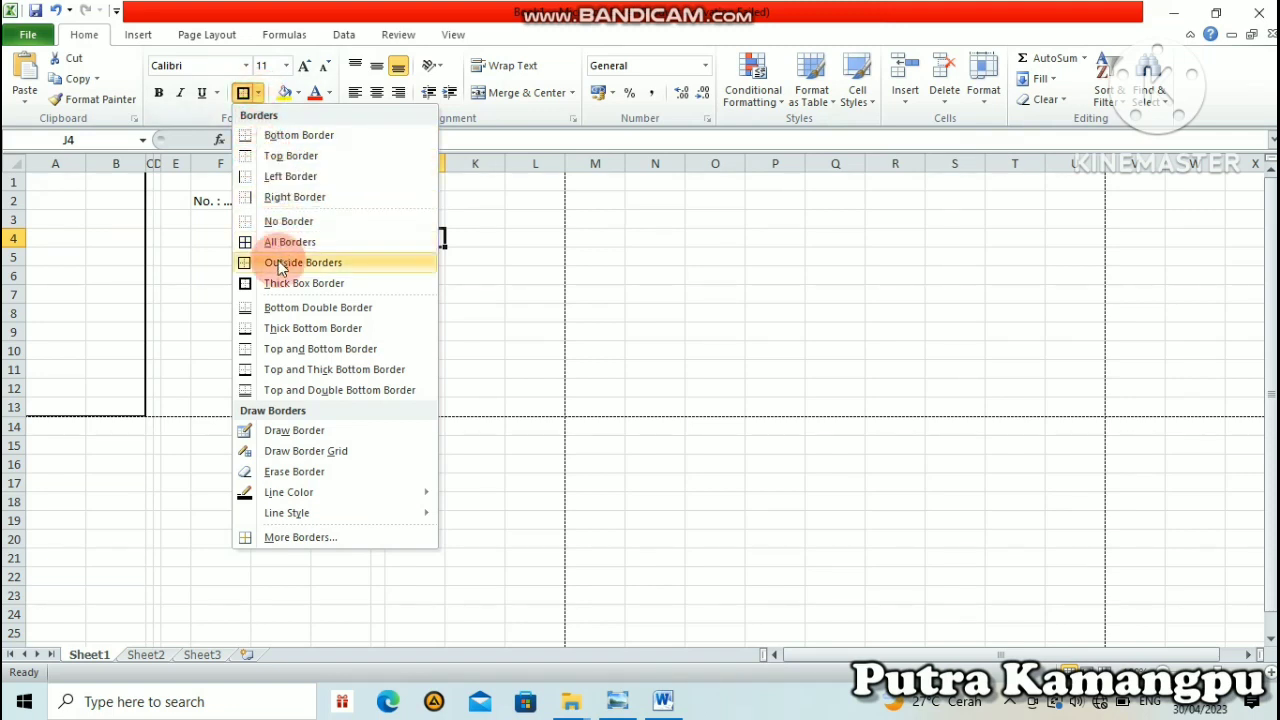
left_click(293, 329)
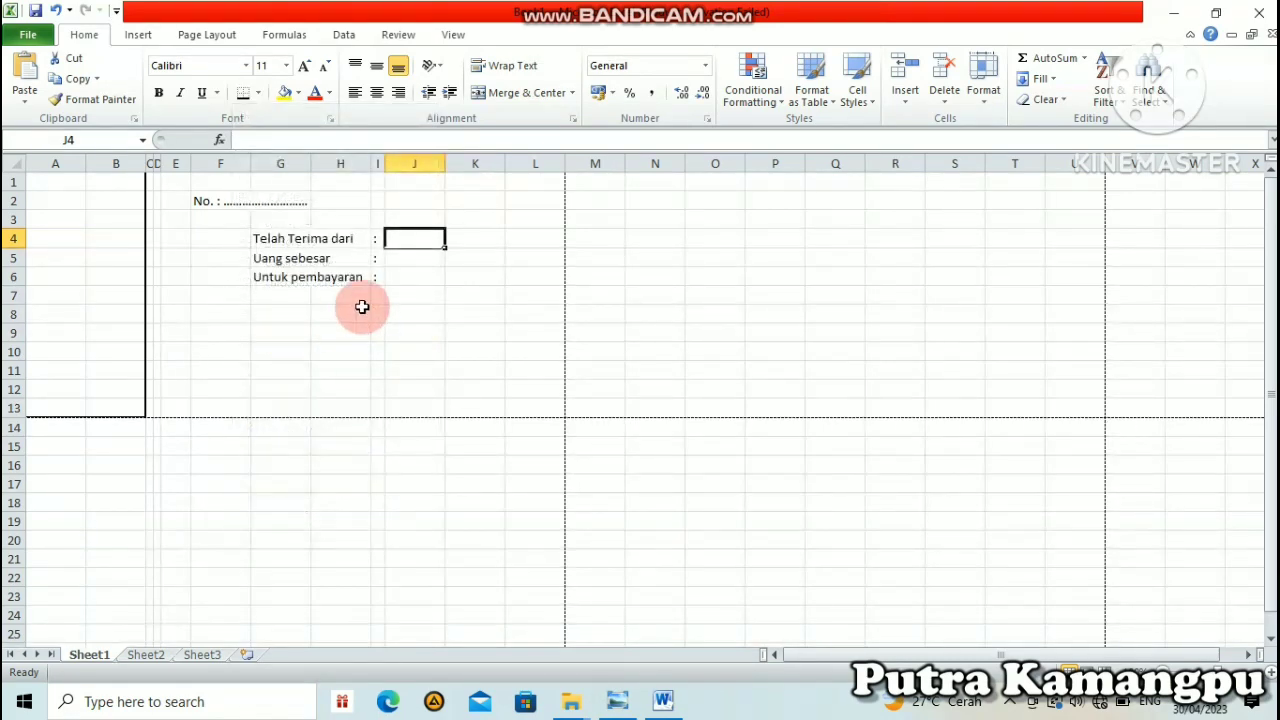
left_click(427, 254)
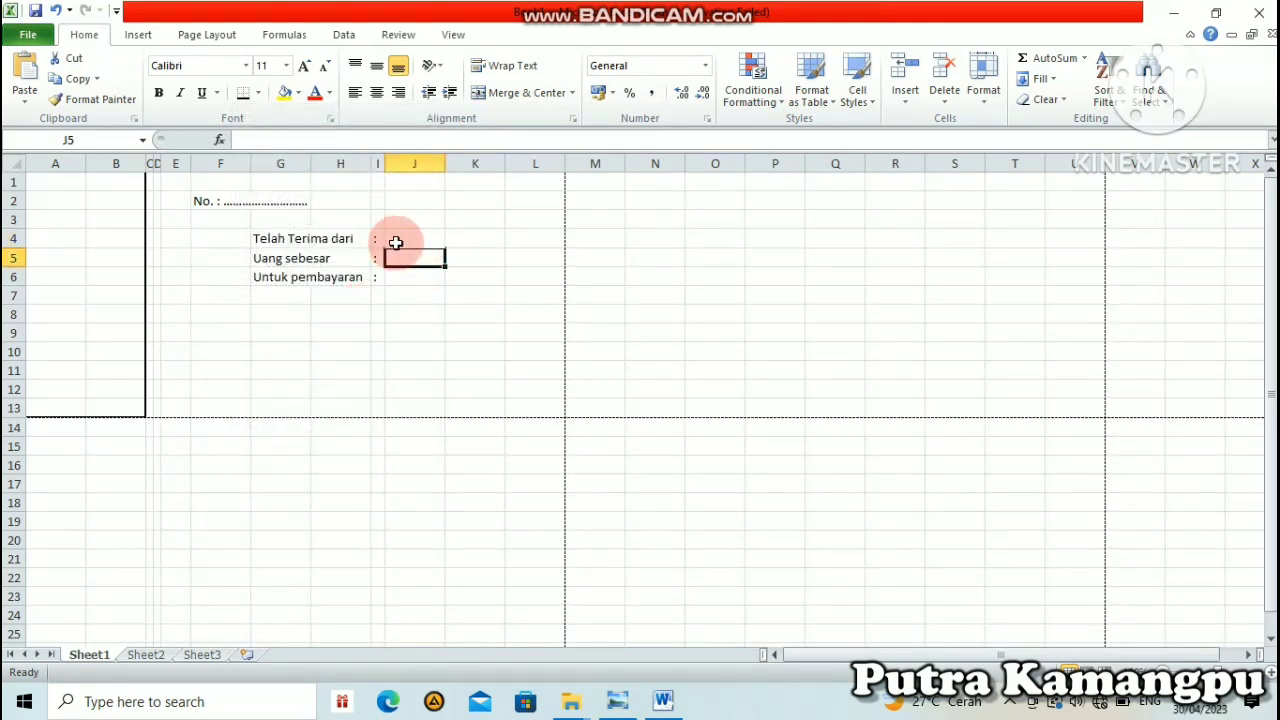
left_click_drag(396, 240, 540, 238)
left_click(243, 93)
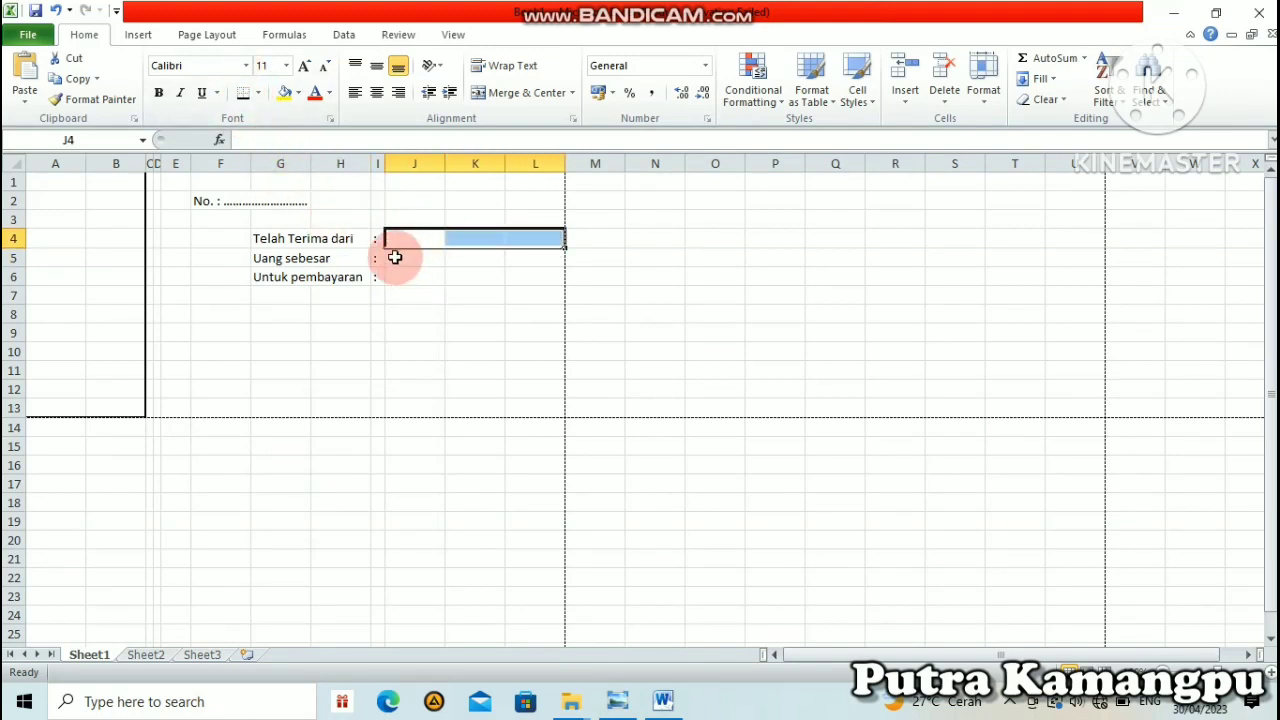
left_click_drag(396, 256, 528, 257)
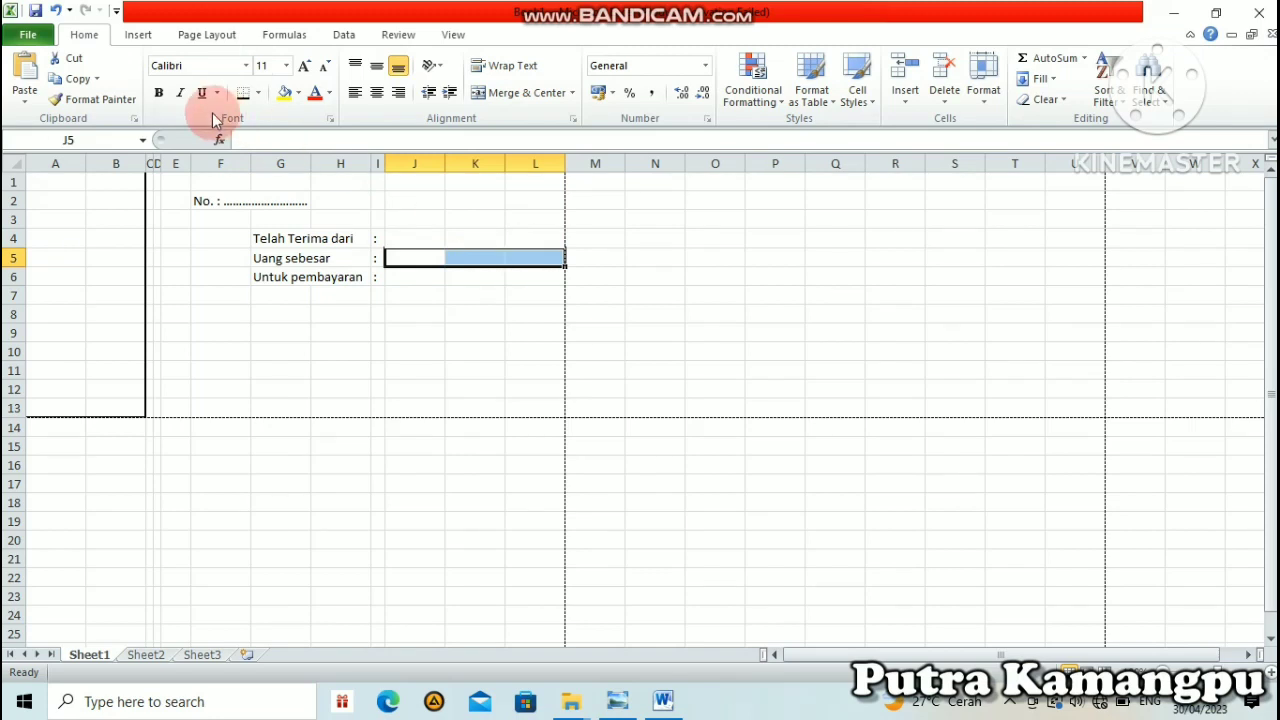
left_click(243, 100)
left_click(243, 97)
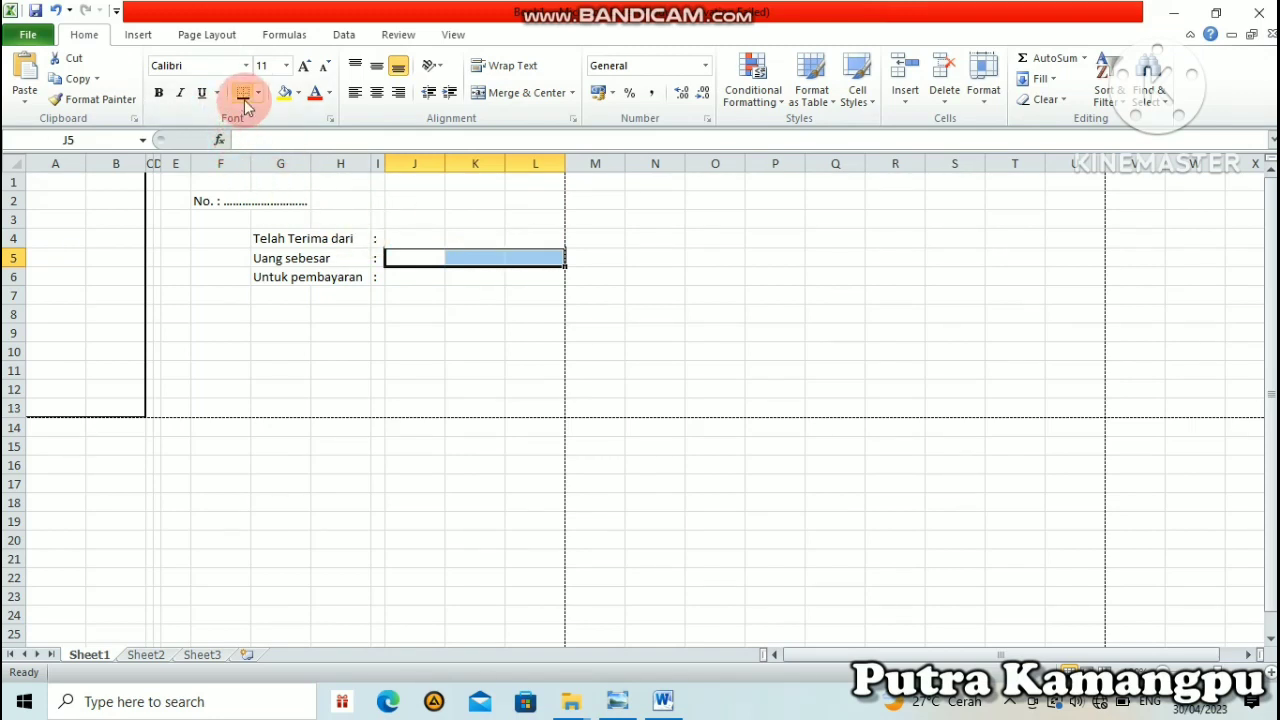
left_click_drag(398, 278, 531, 280)
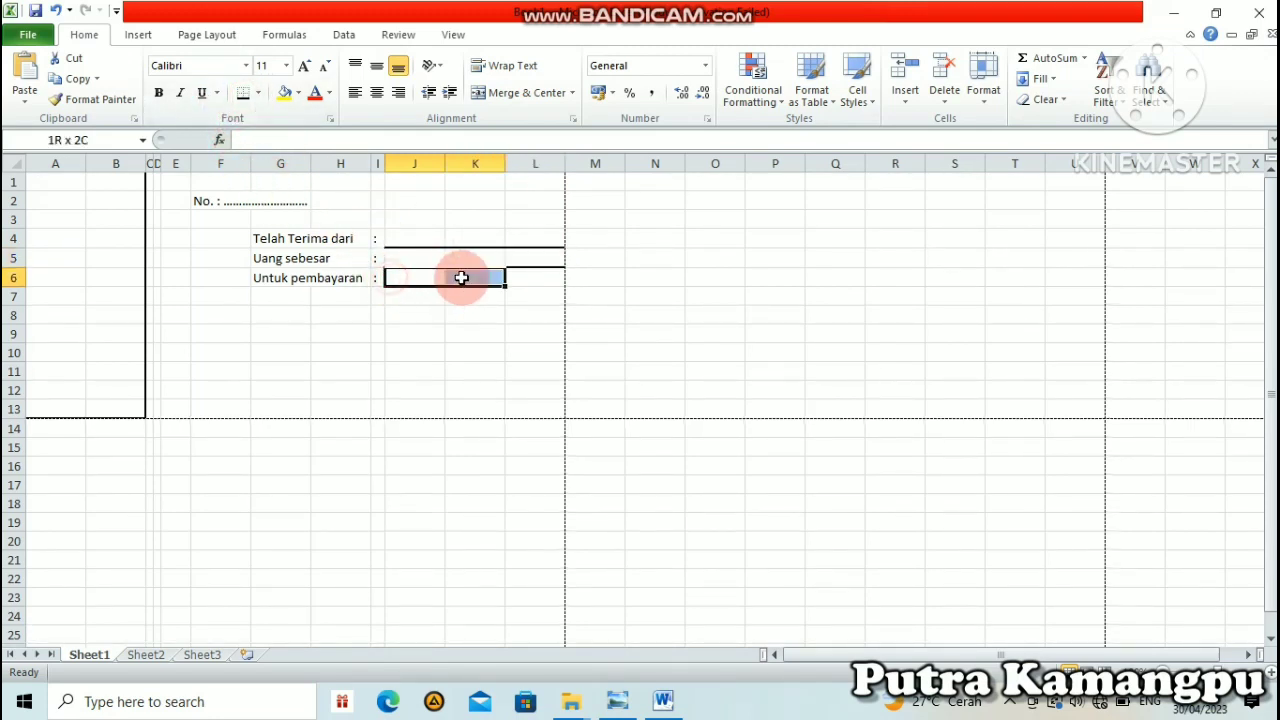
left_click(243, 97)
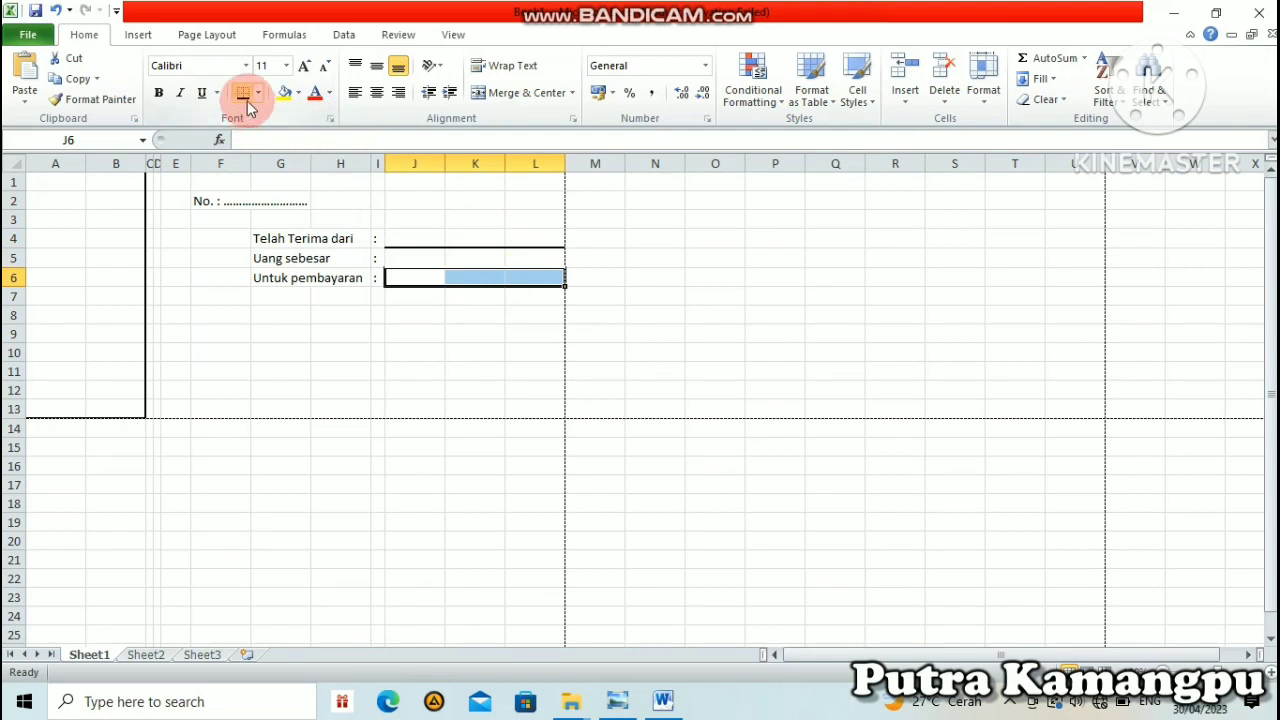
left_click(500, 348)
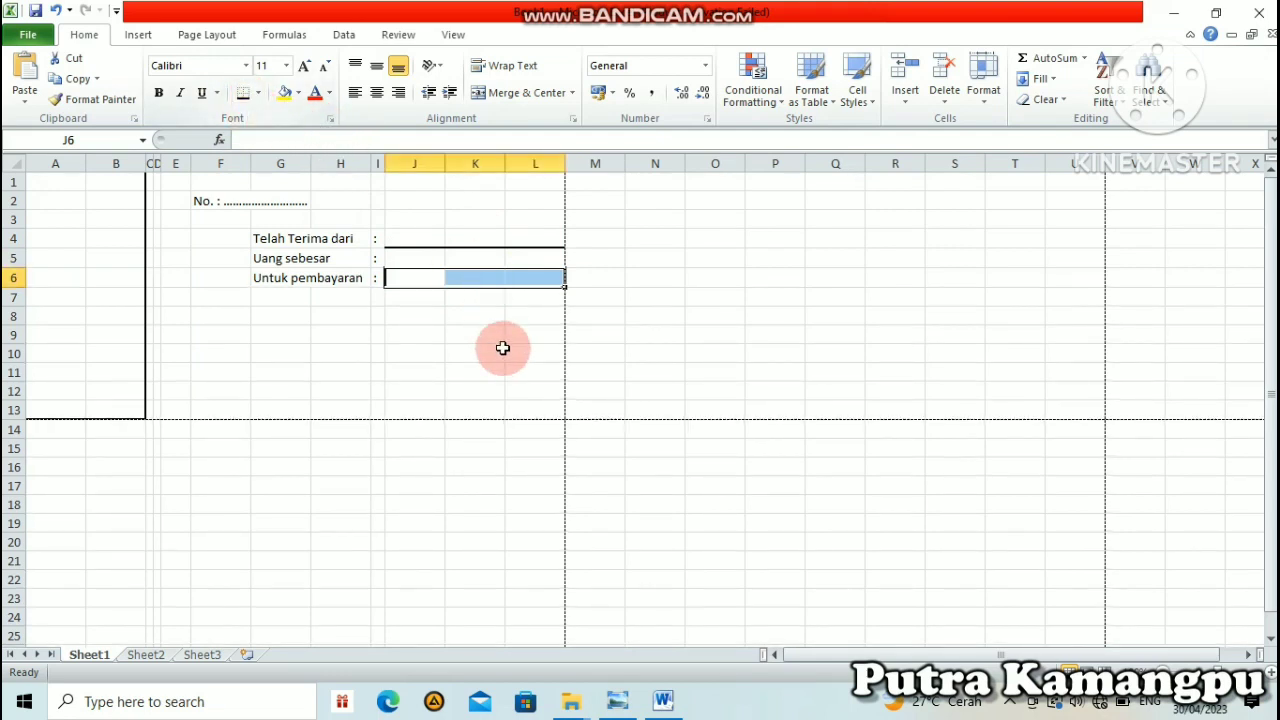
left_click(648, 349)
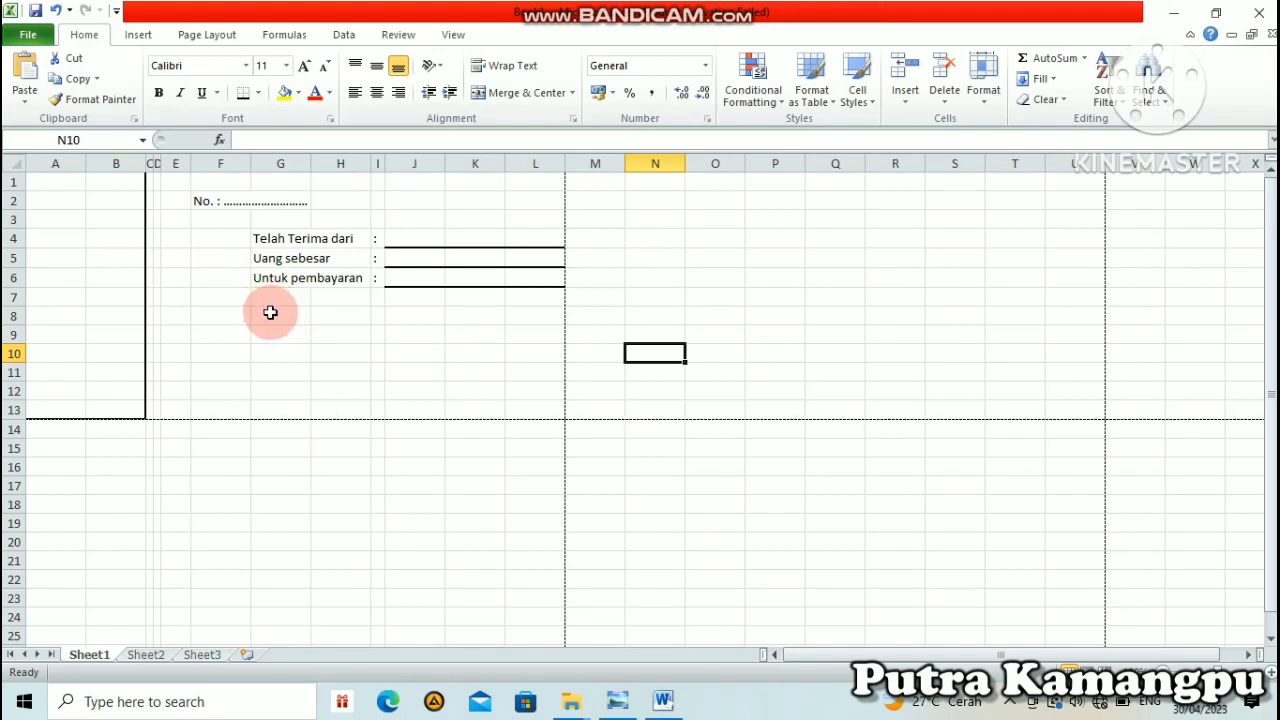
Add underline borders across columns G to L in rows 8 and 9
mouse_move(267, 314)
left_mouse_down()
mouse_move(528, 329)
mouse_move(533, 349)
mouse_move(531, 338)
left_mouse_up()
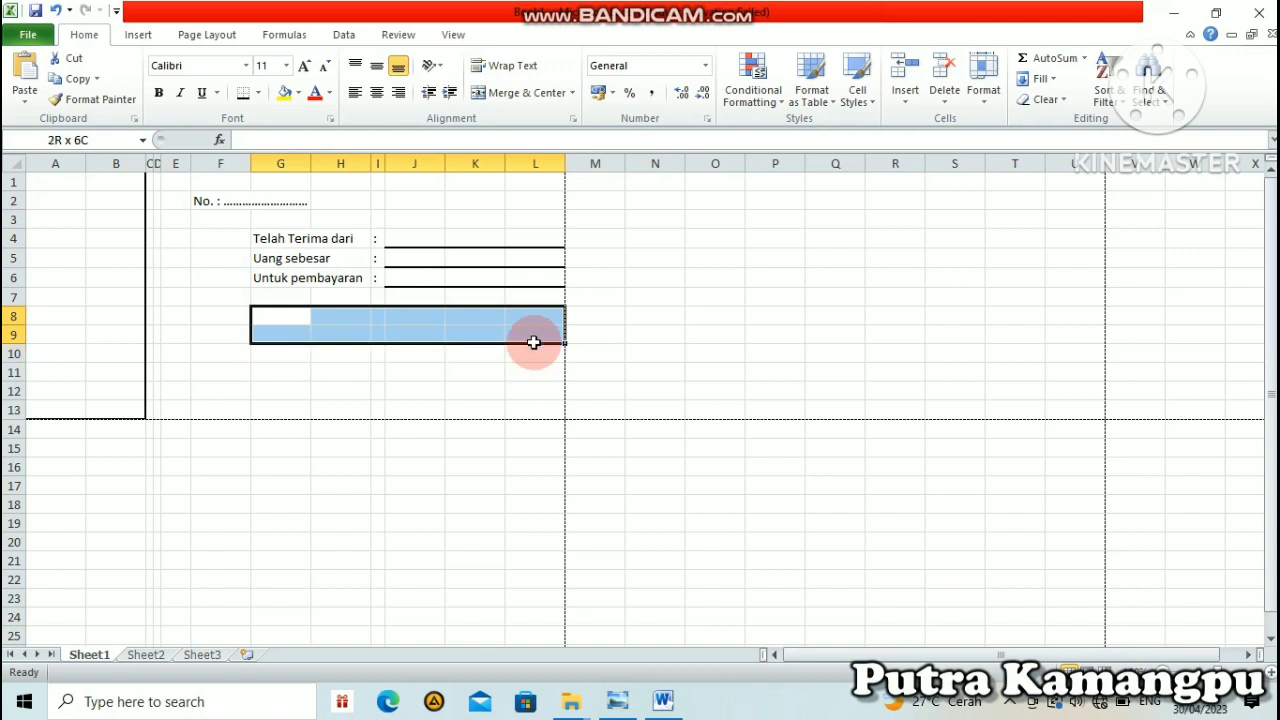
left_click(243, 93)
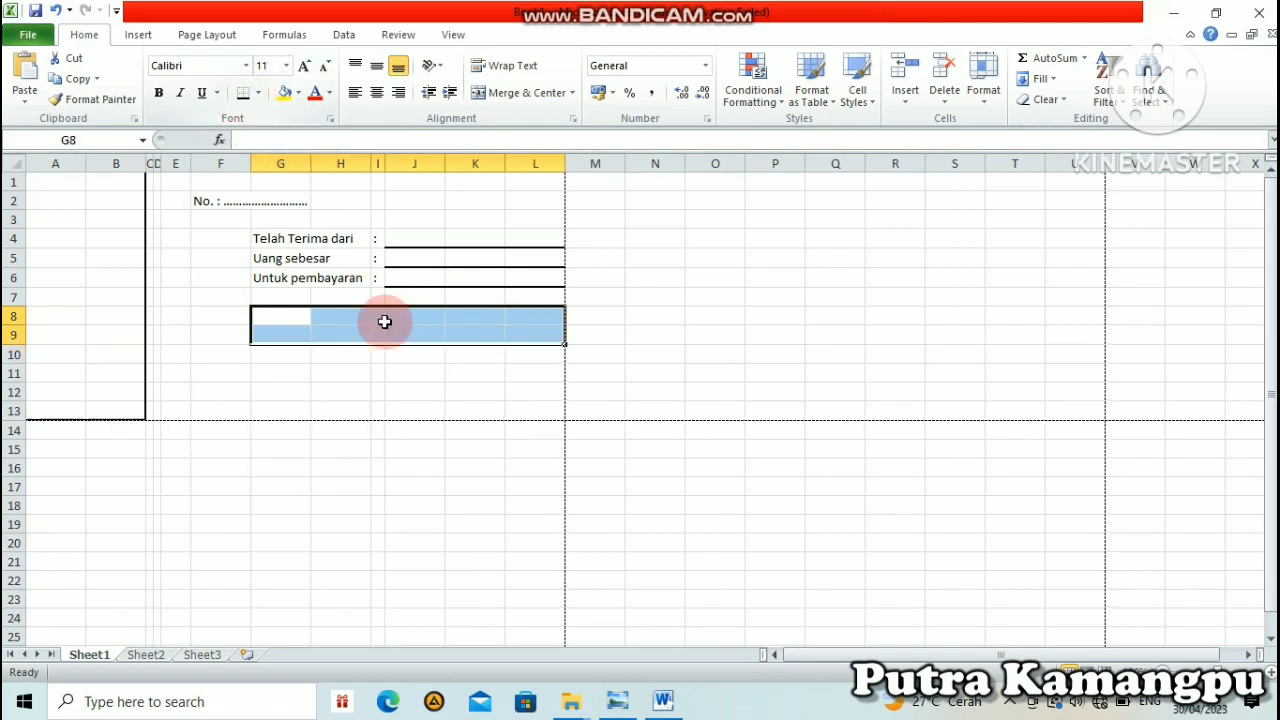
left_click(394, 389)
left_click_drag(280, 314, 536, 312)
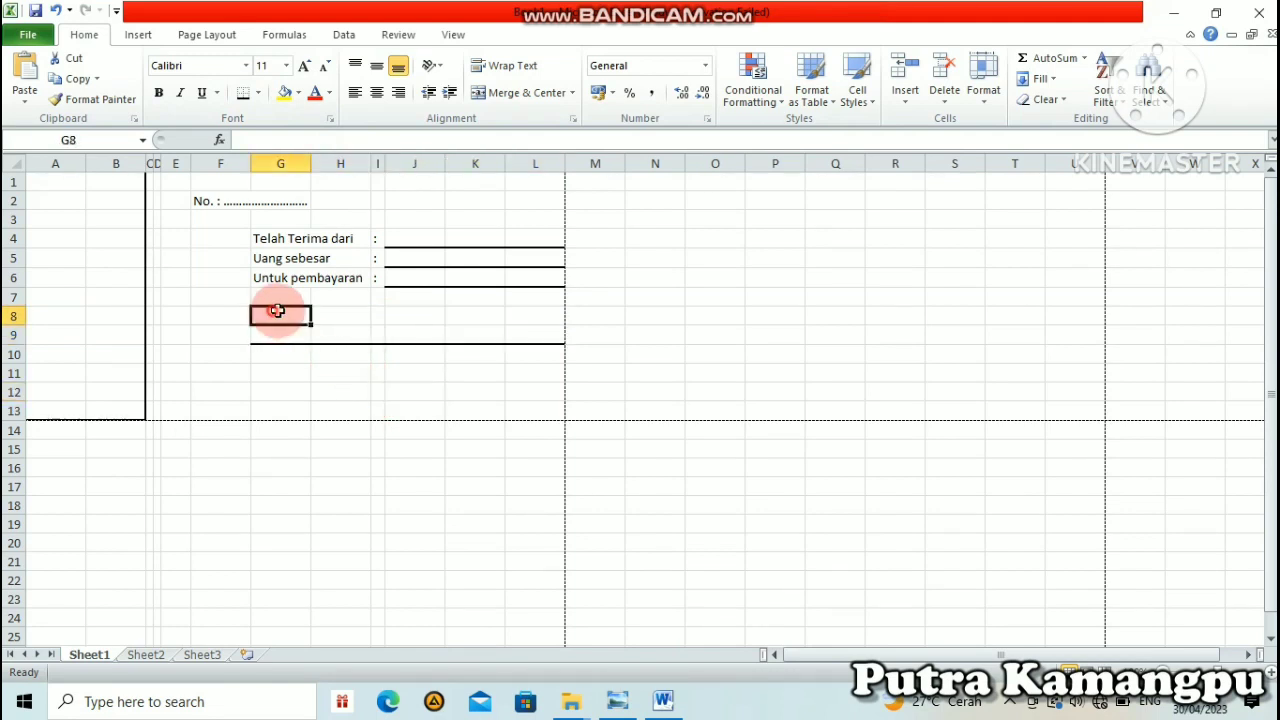
left_click(243, 93)
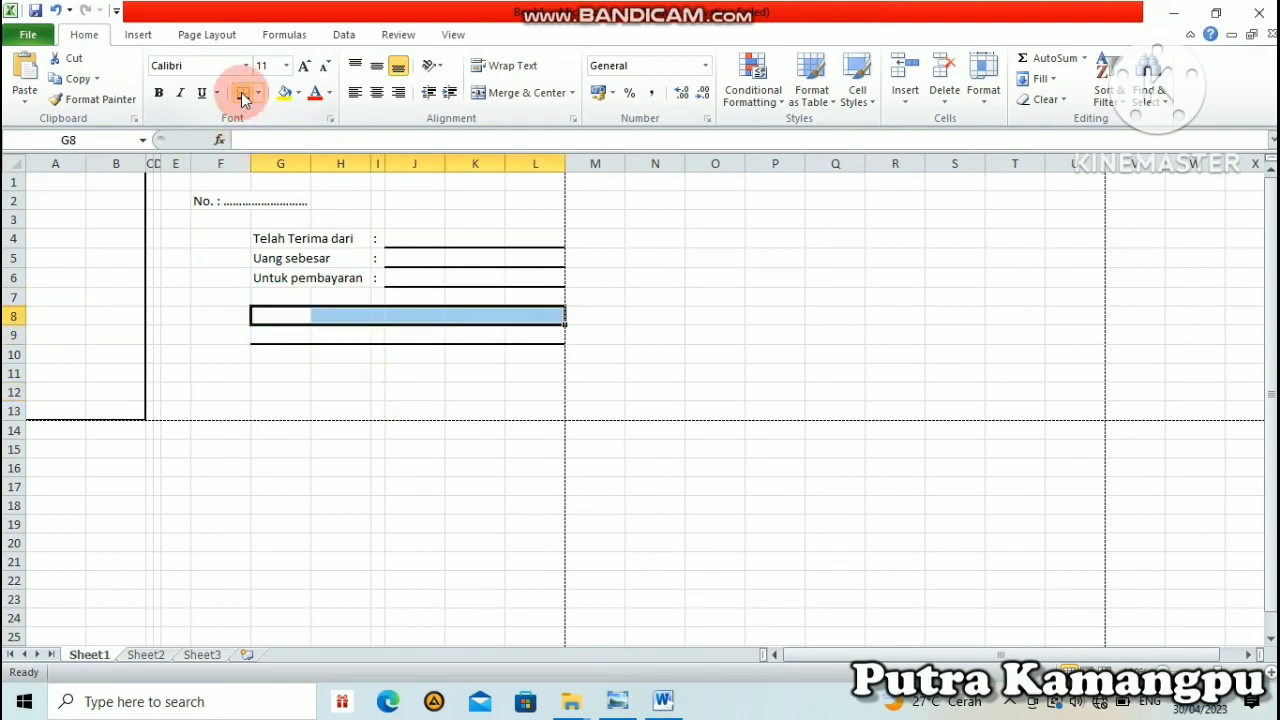
left_click(376, 407)
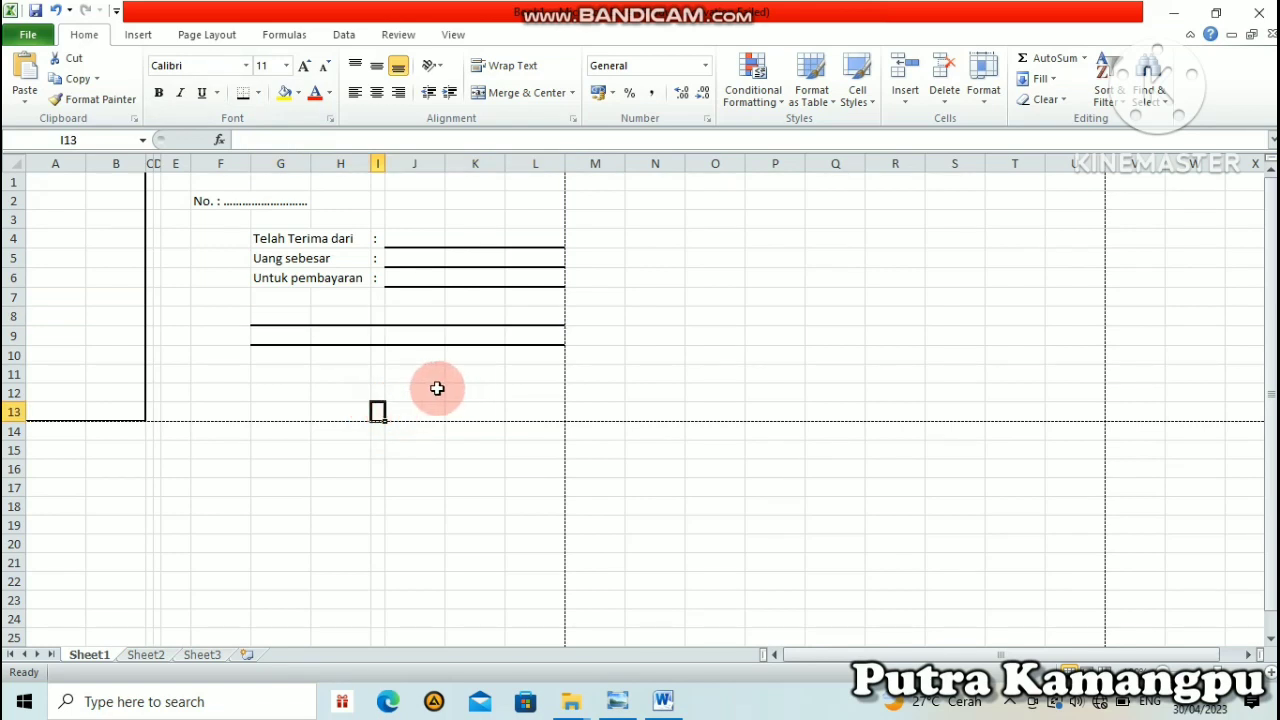
Give cells J12:K12 a bottom border
left_click_drag(436, 388, 467, 388)
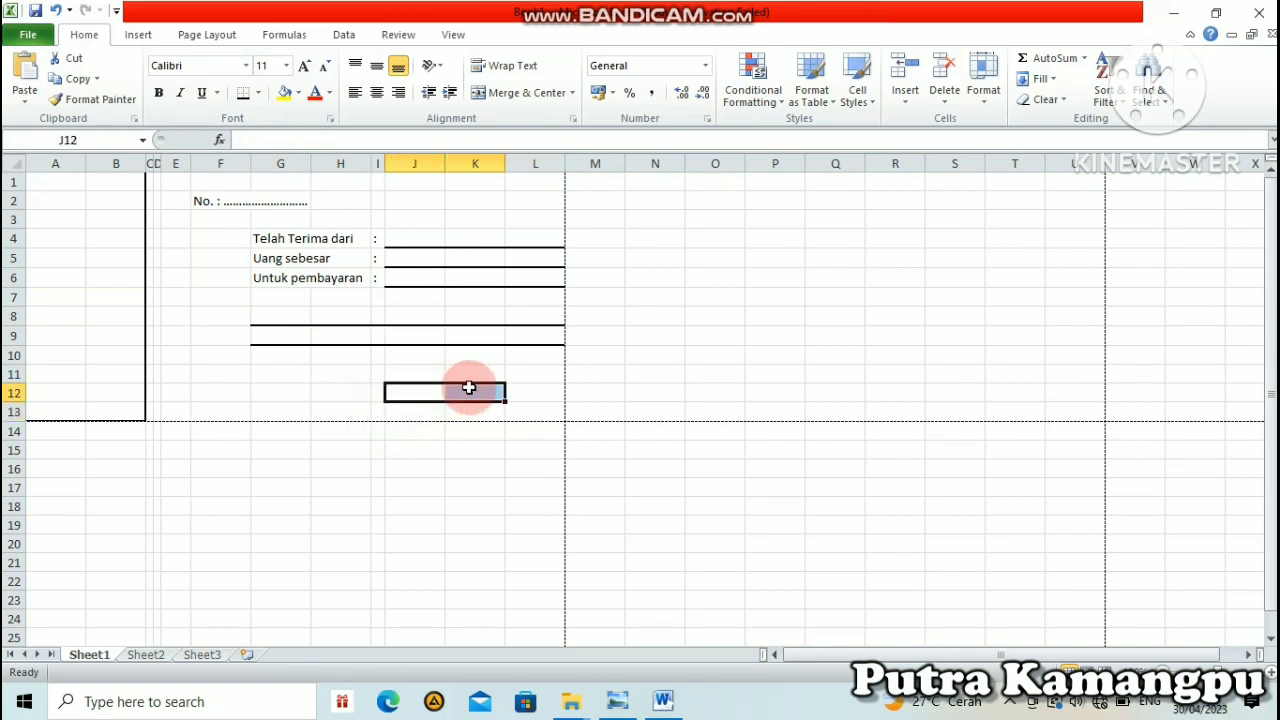
left_click(243, 93)
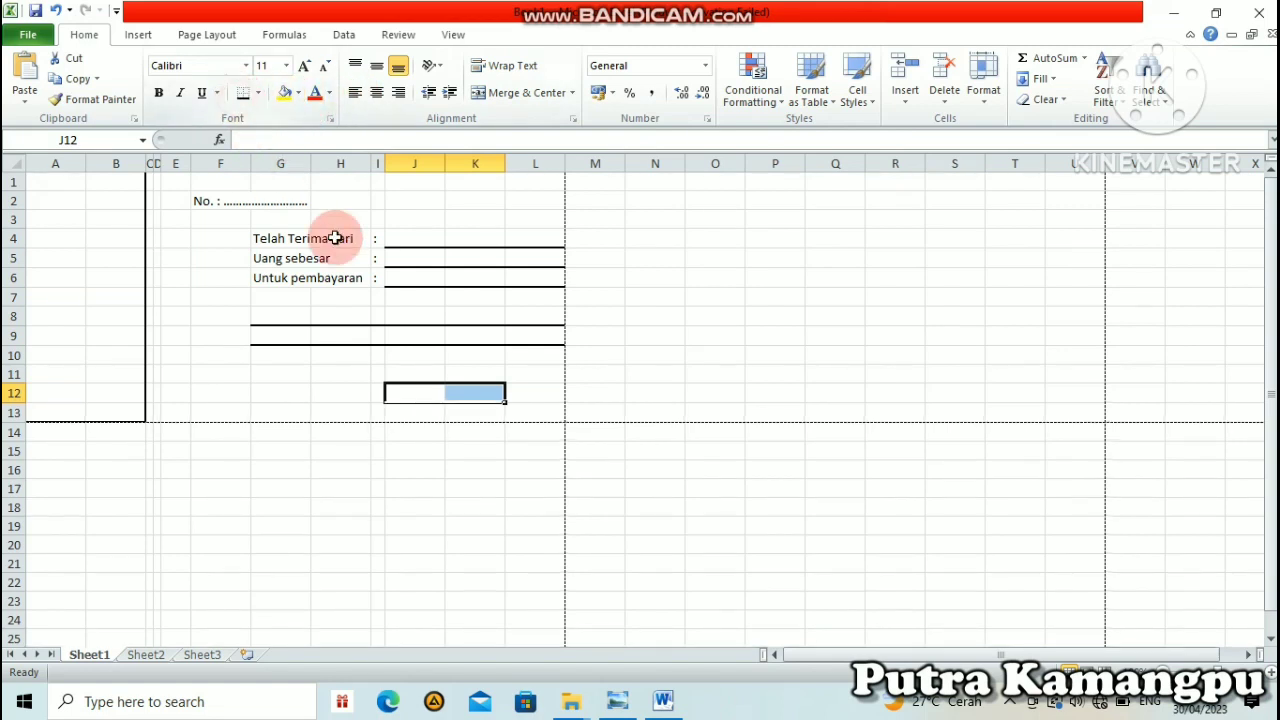
left_click(535, 390)
left_click(655, 390)
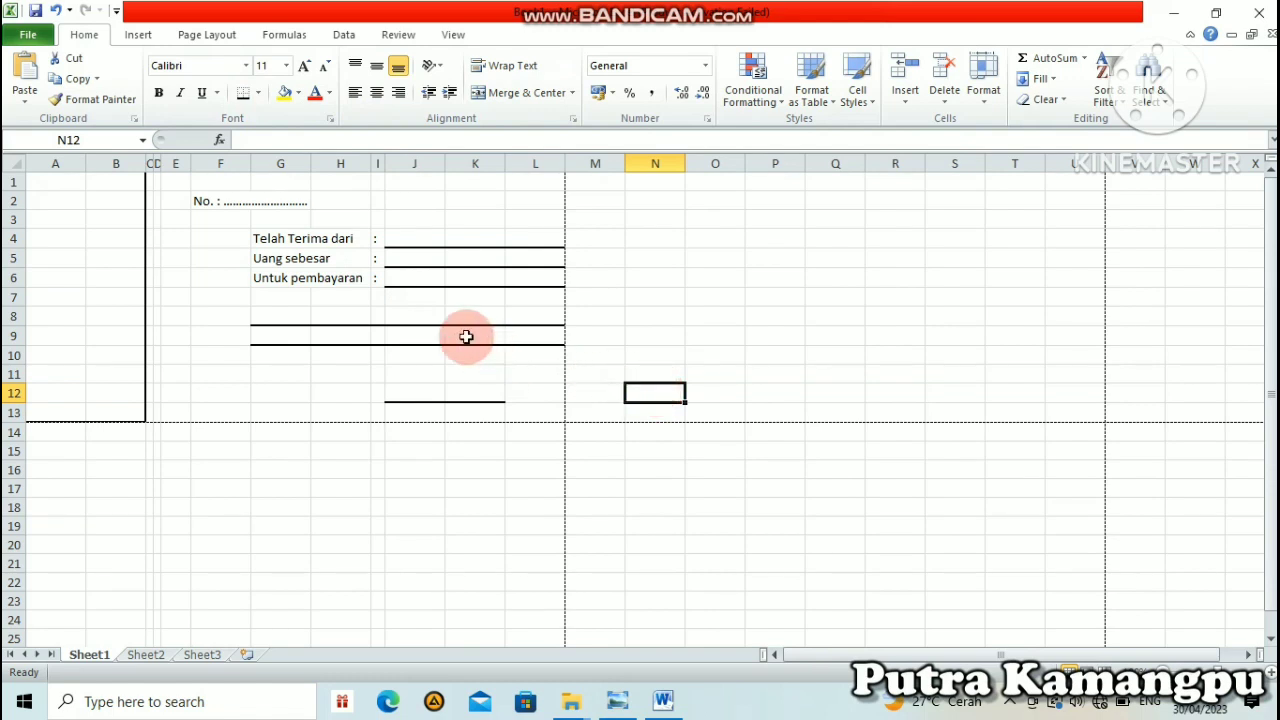
Draw a parallelogram and fit it over J5:L5 beside Uang sebesar, about 0.53 by 5 cm
left_click(138, 36)
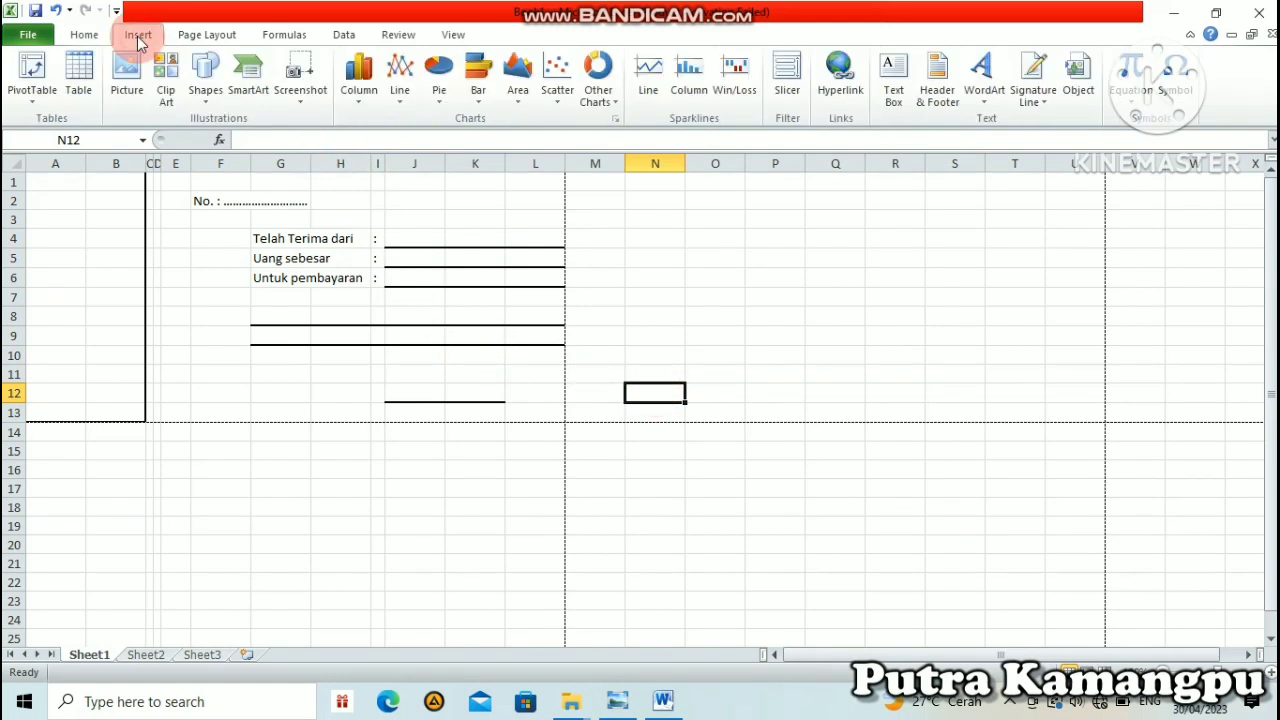
left_click(205, 78)
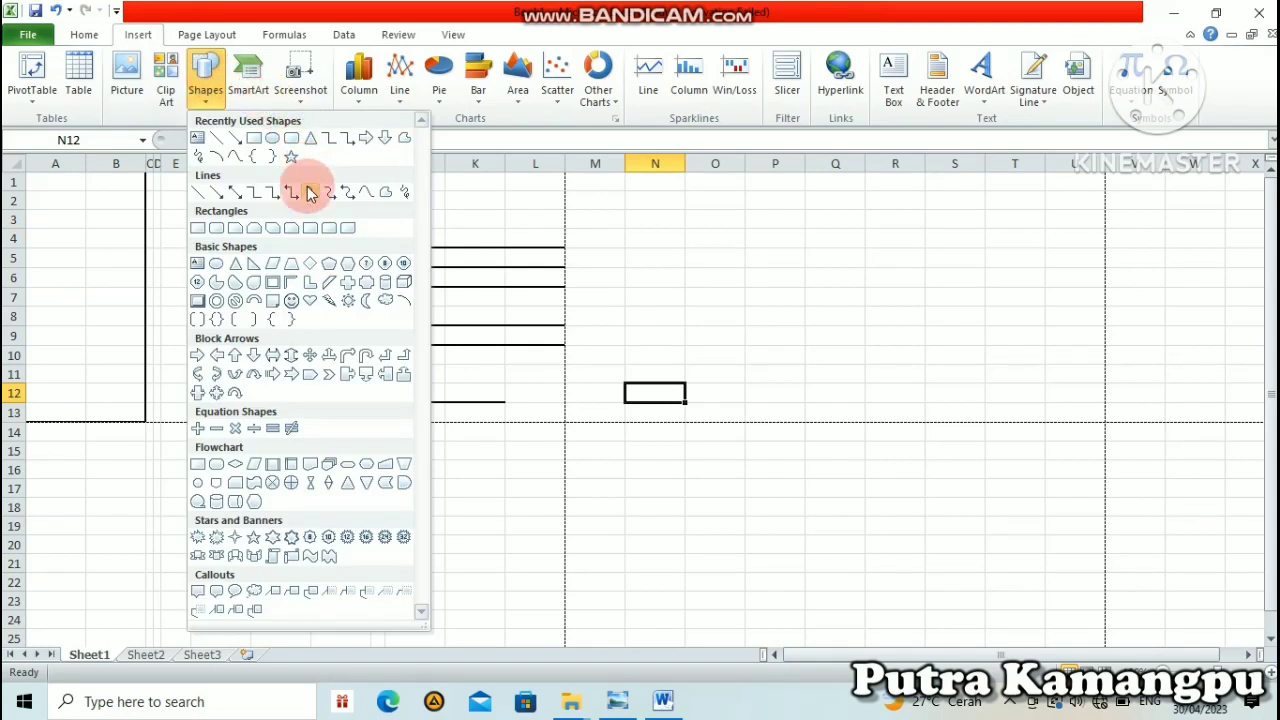
left_click(273, 266)
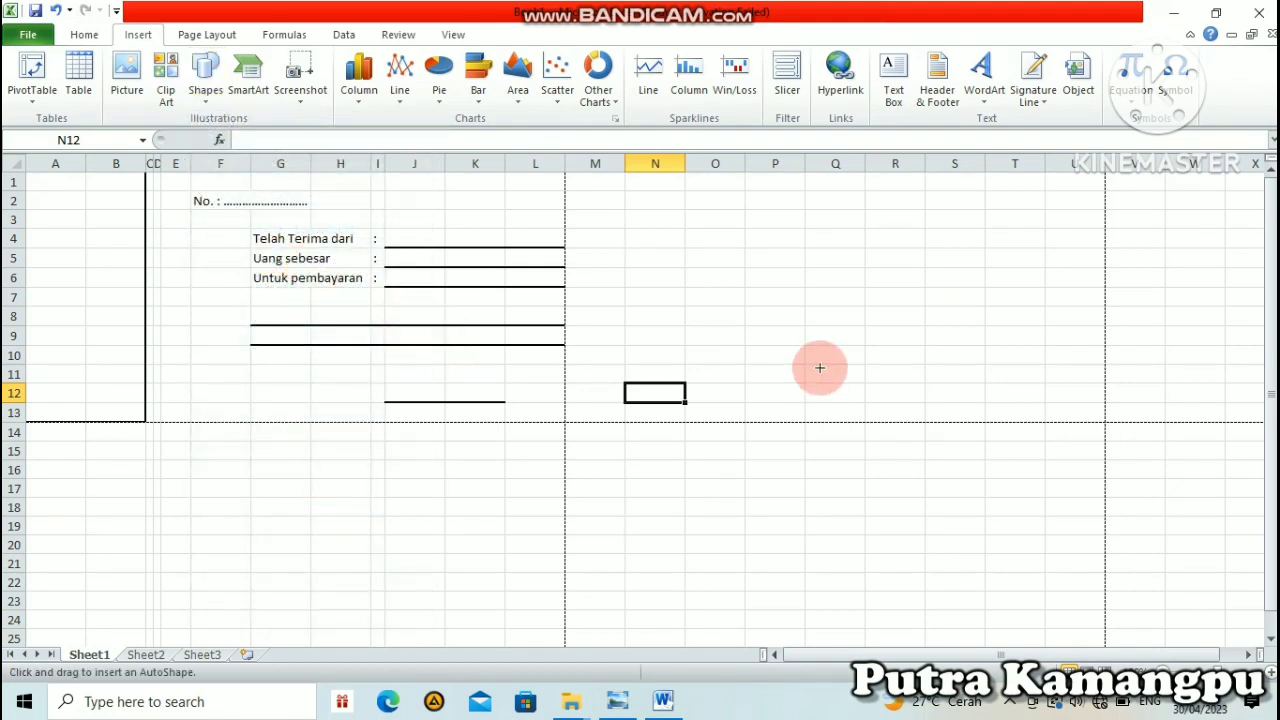
left_click(659, 289)
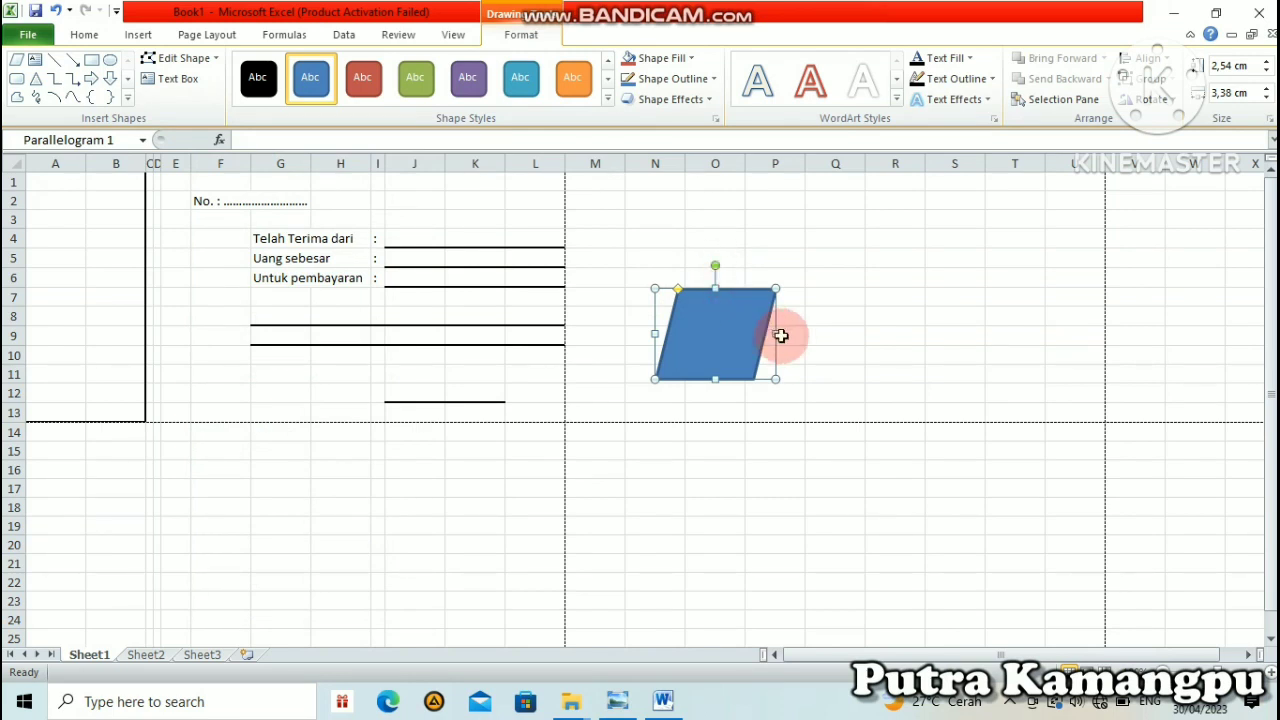
left_click_drag(779, 335, 996, 335)
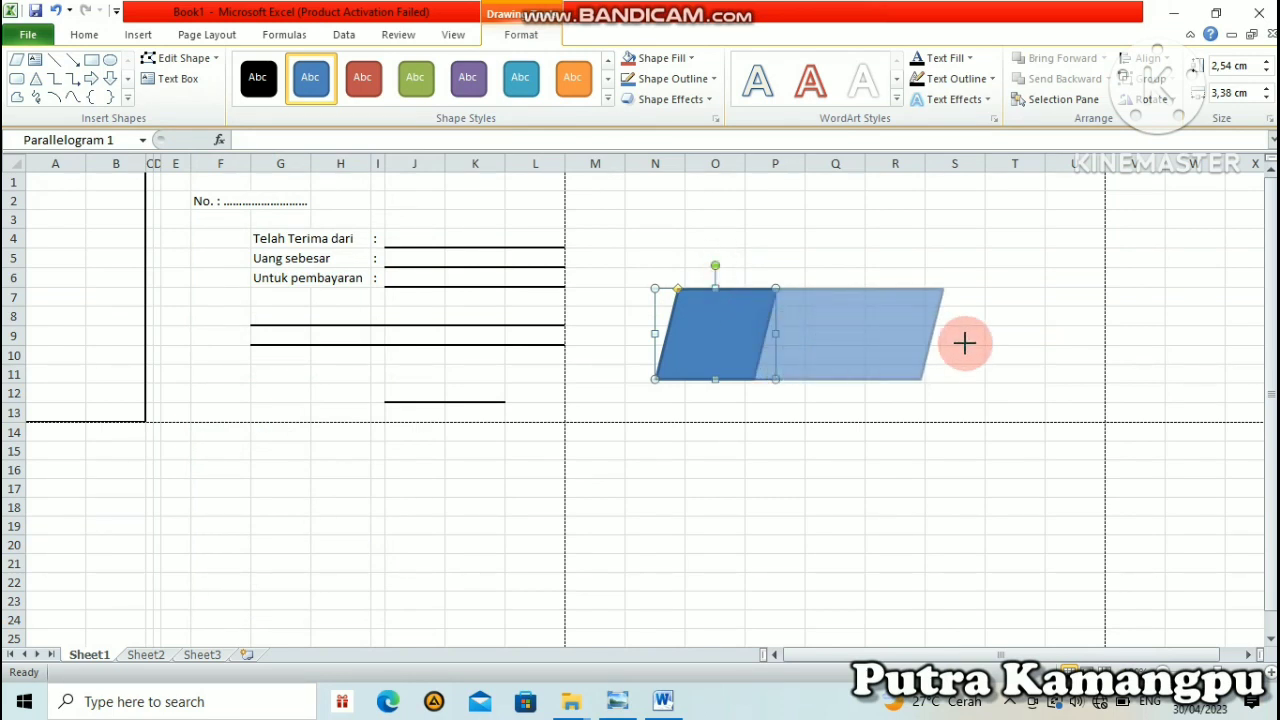
mouse_move(827, 290)
left_mouse_down()
mouse_move(829, 362)
mouse_move(597, 289)
mouse_move(553, 258)
left_mouse_up()
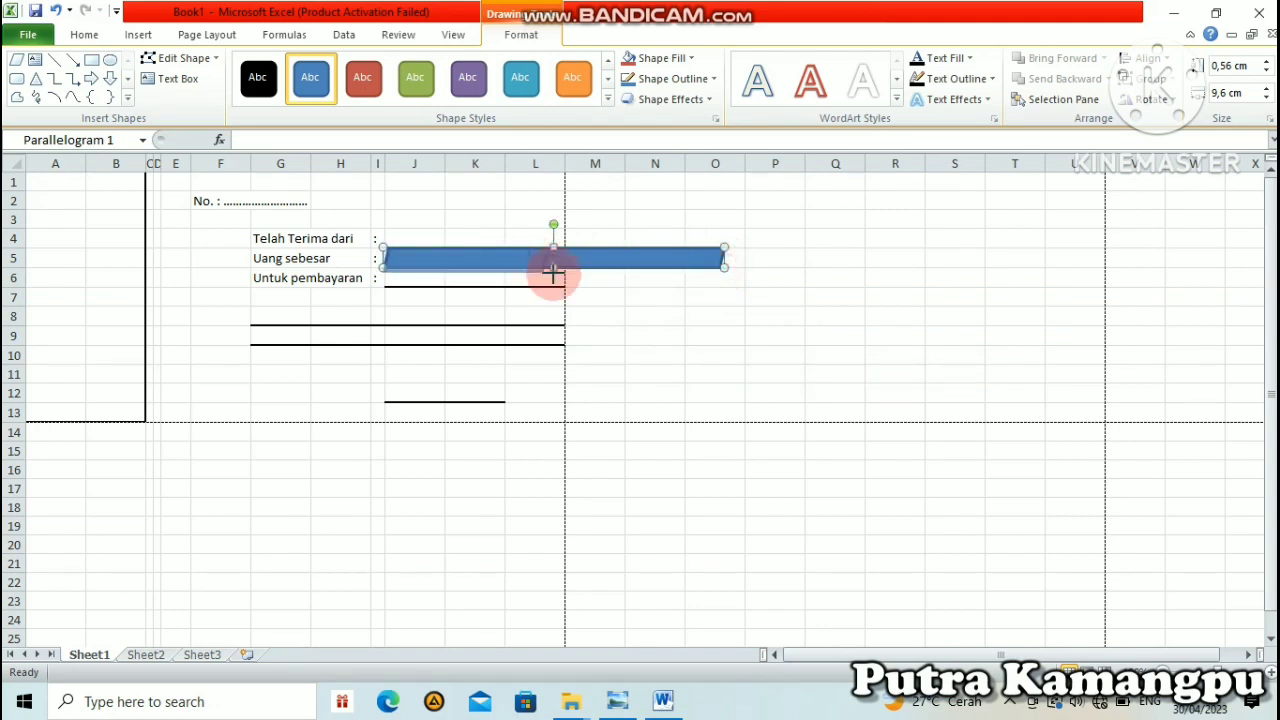
left_click_drag(560, 266, 564, 264)
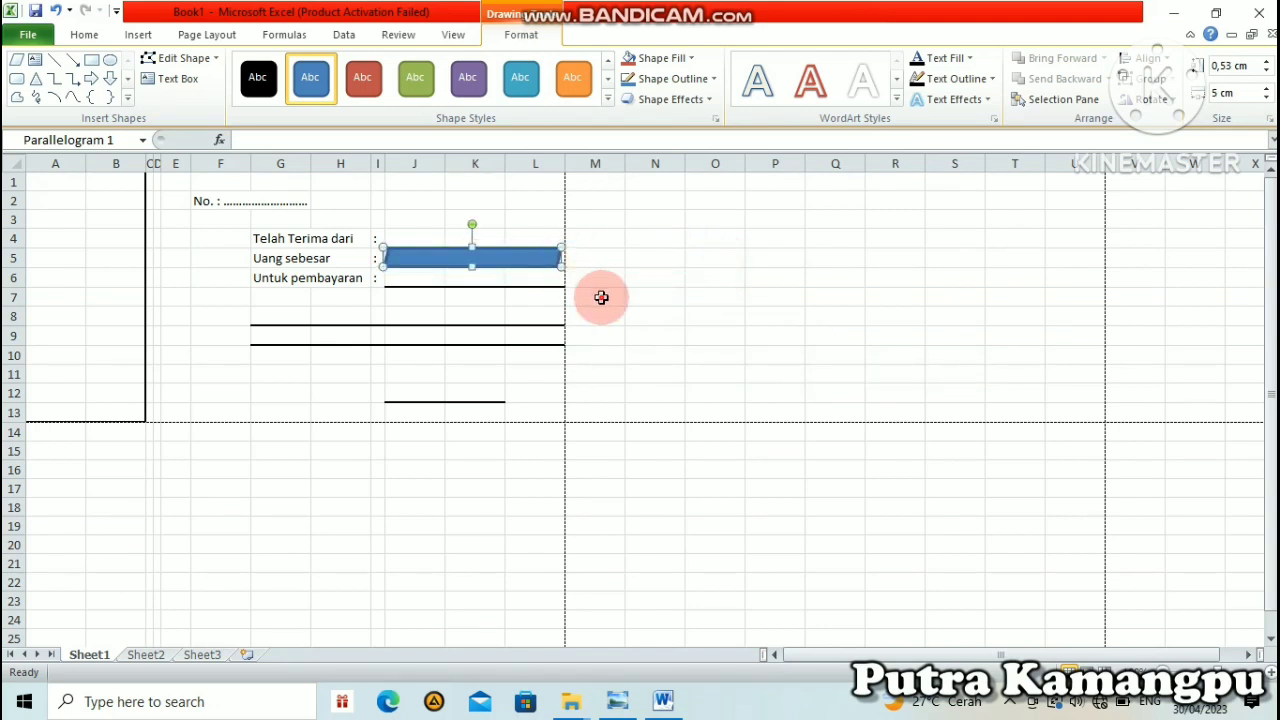
left_click(598, 297)
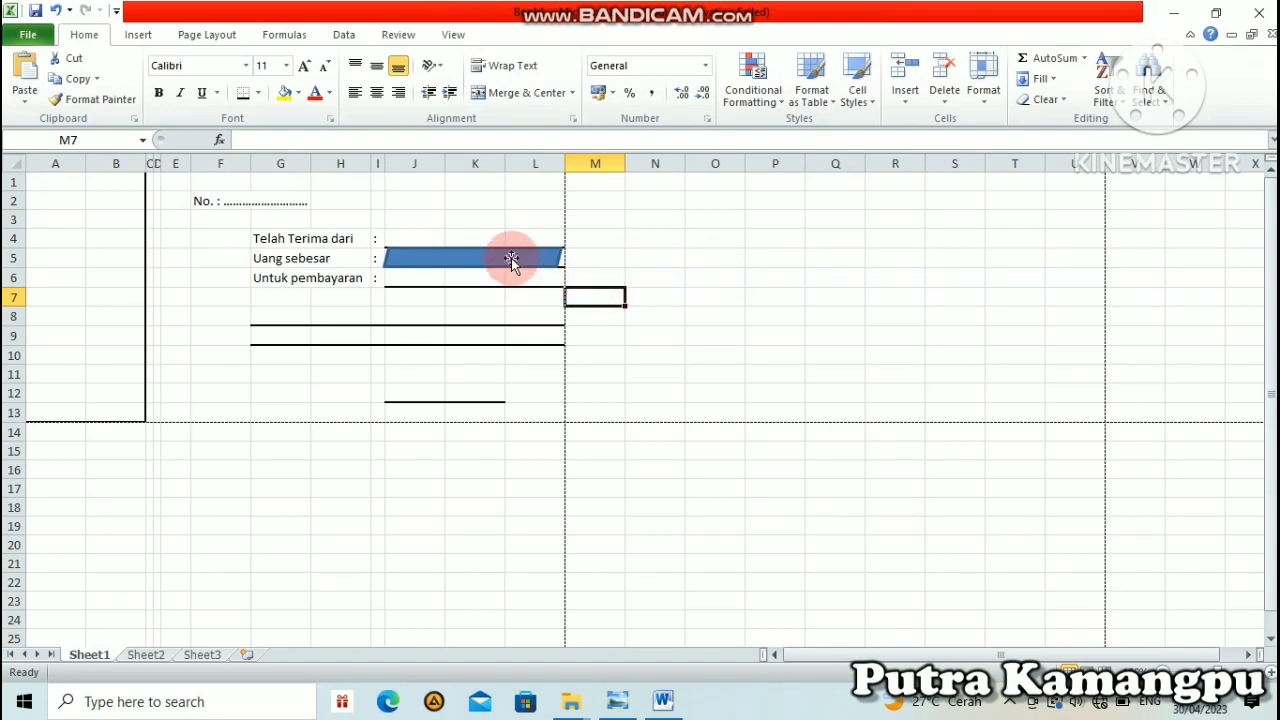
Remove the parallelogram's outline and fill it with White, Background 1, Darker 25% grey
left_click(511, 258)
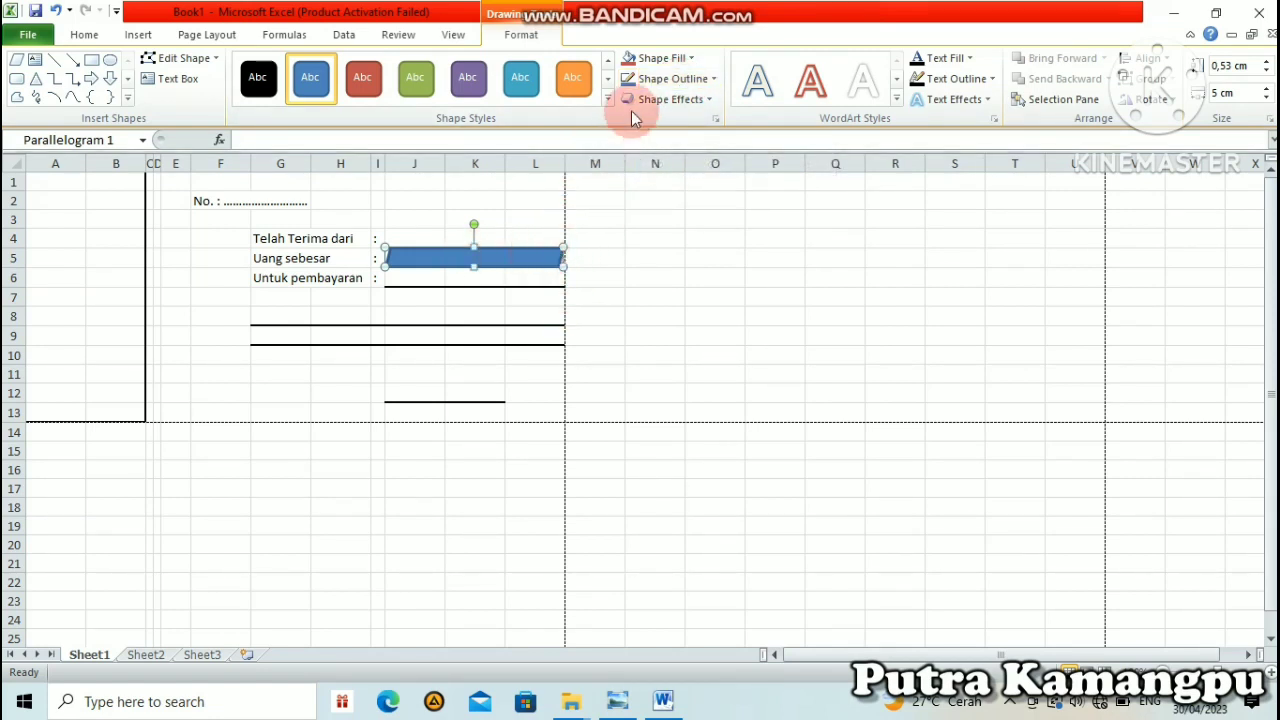
left_click(713, 81)
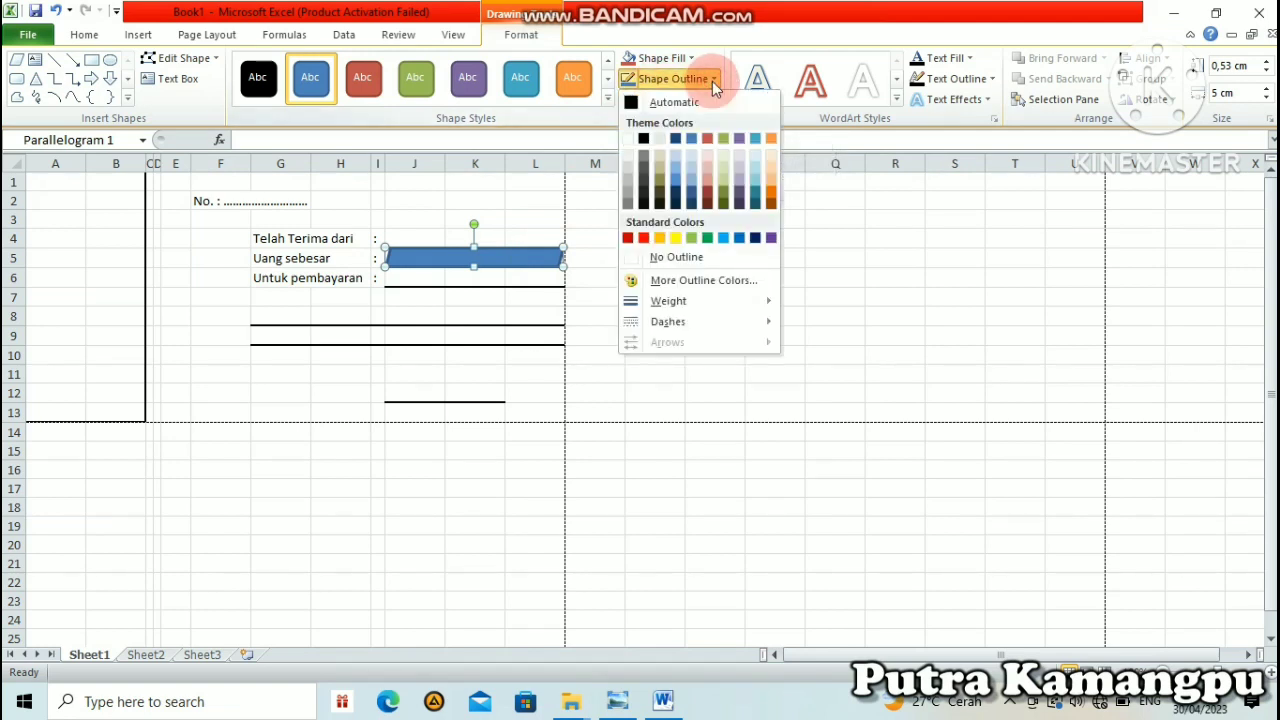
left_click(662, 258)
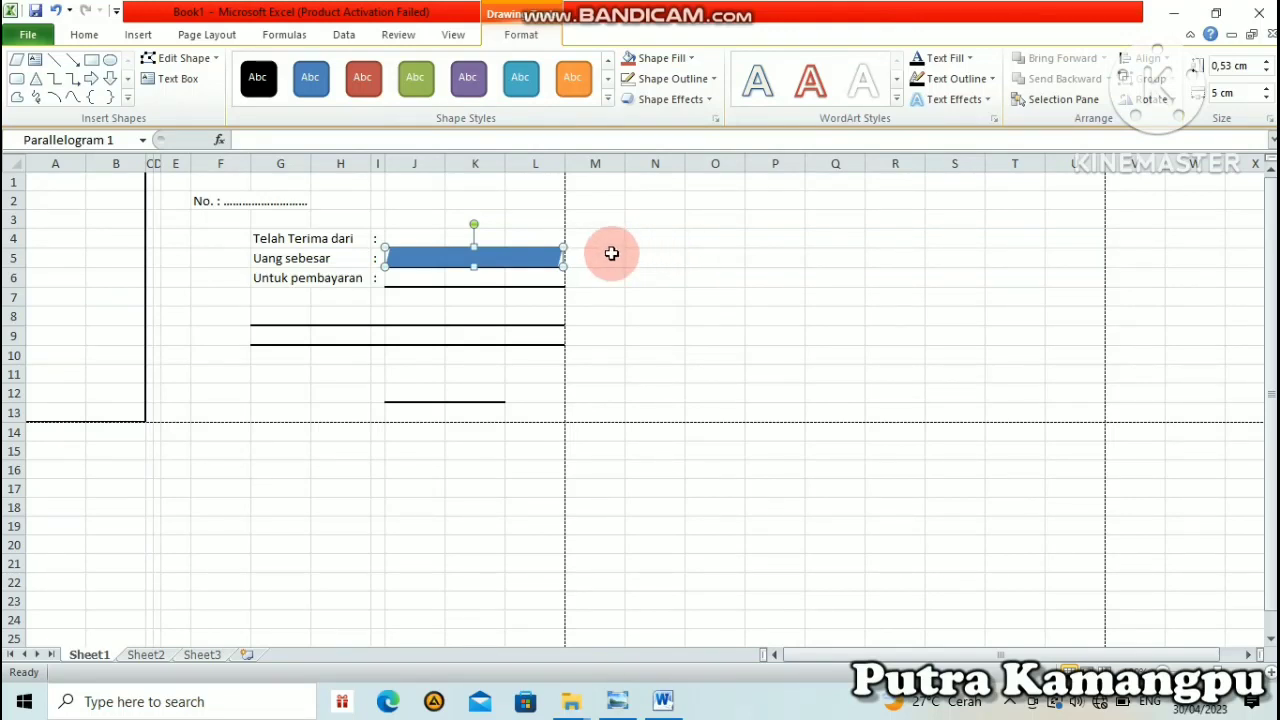
left_click(694, 60)
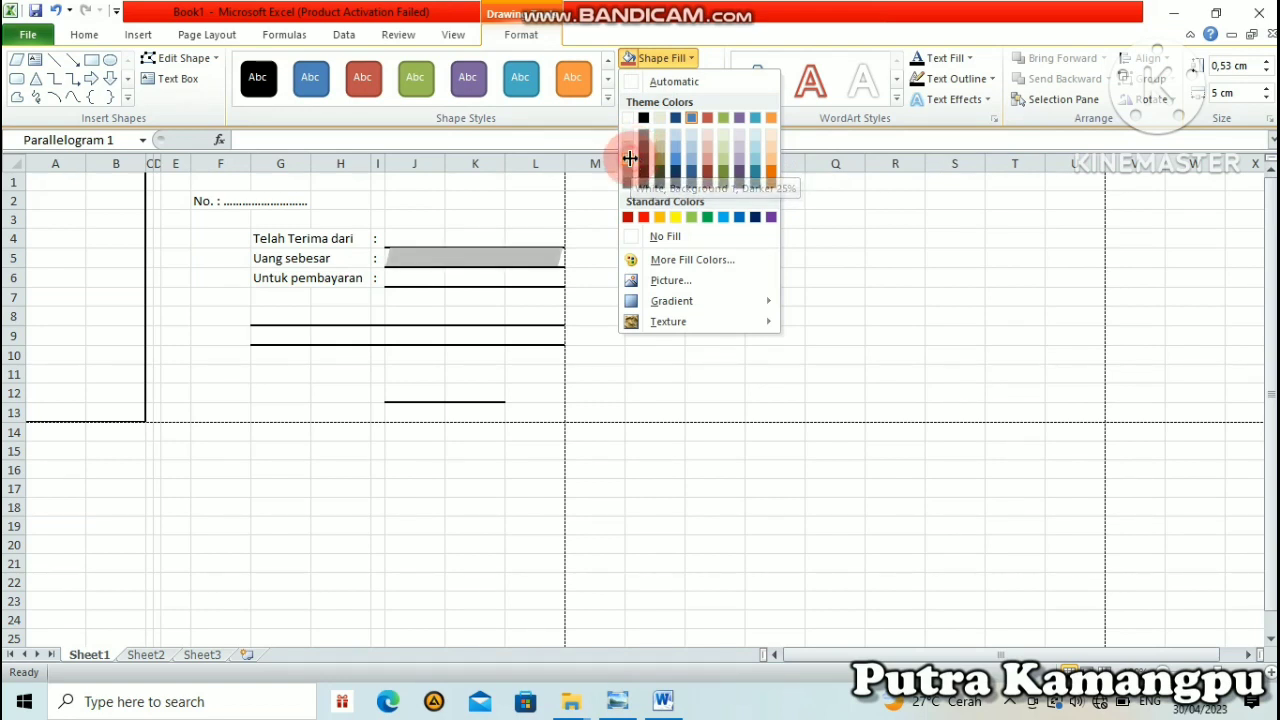
left_click(630, 162)
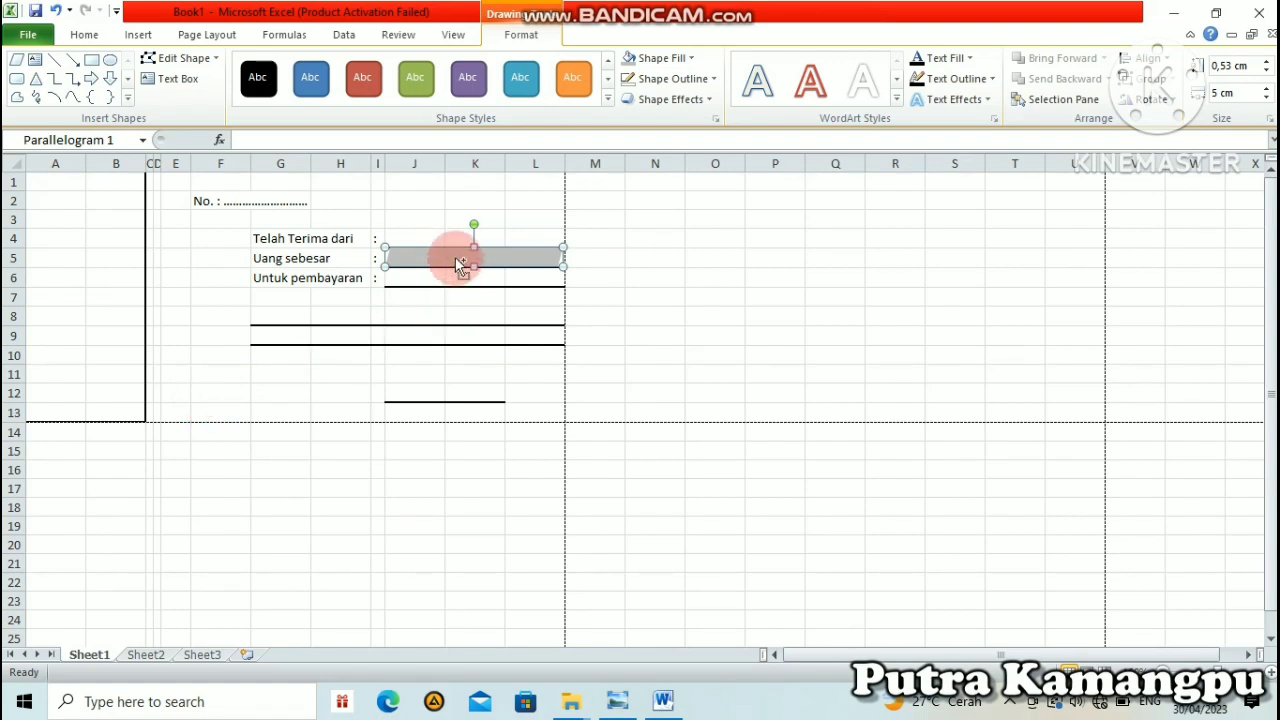
Paste a second grey parallelogram at F12 and copy the 'No. : ....' line from F2 into A2
left_click(221, 392)
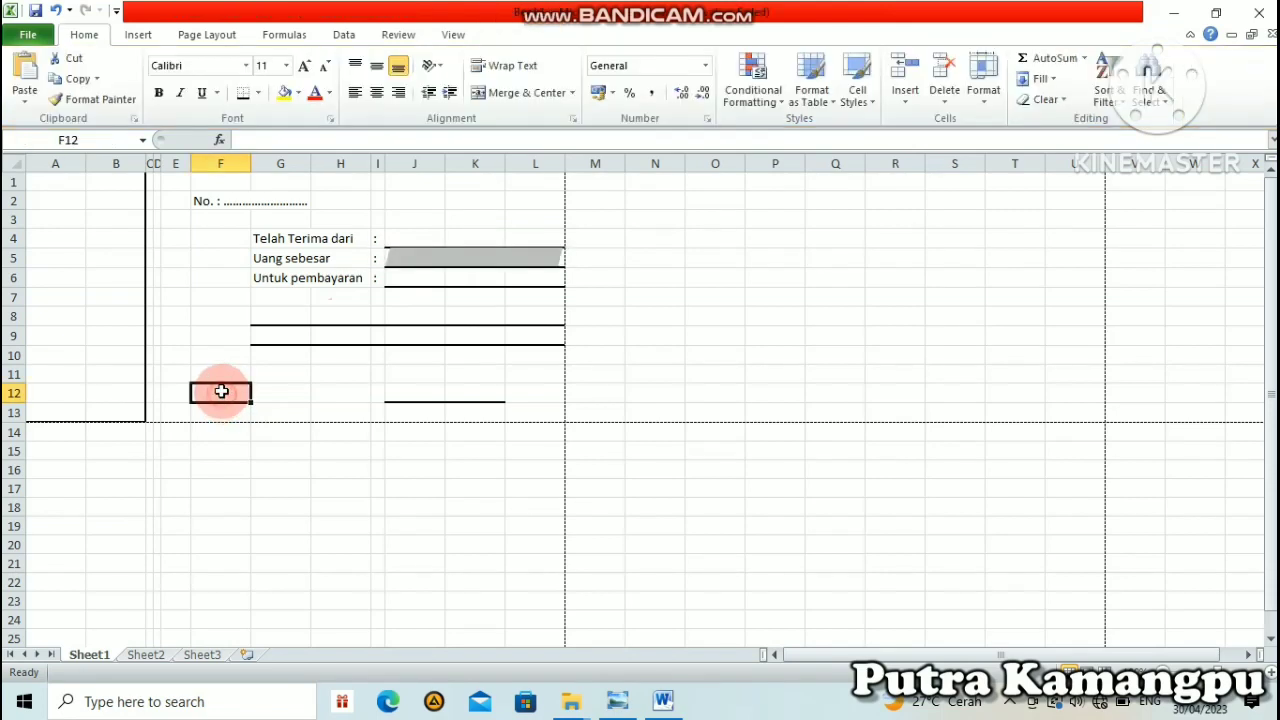
key("ctrl+v")
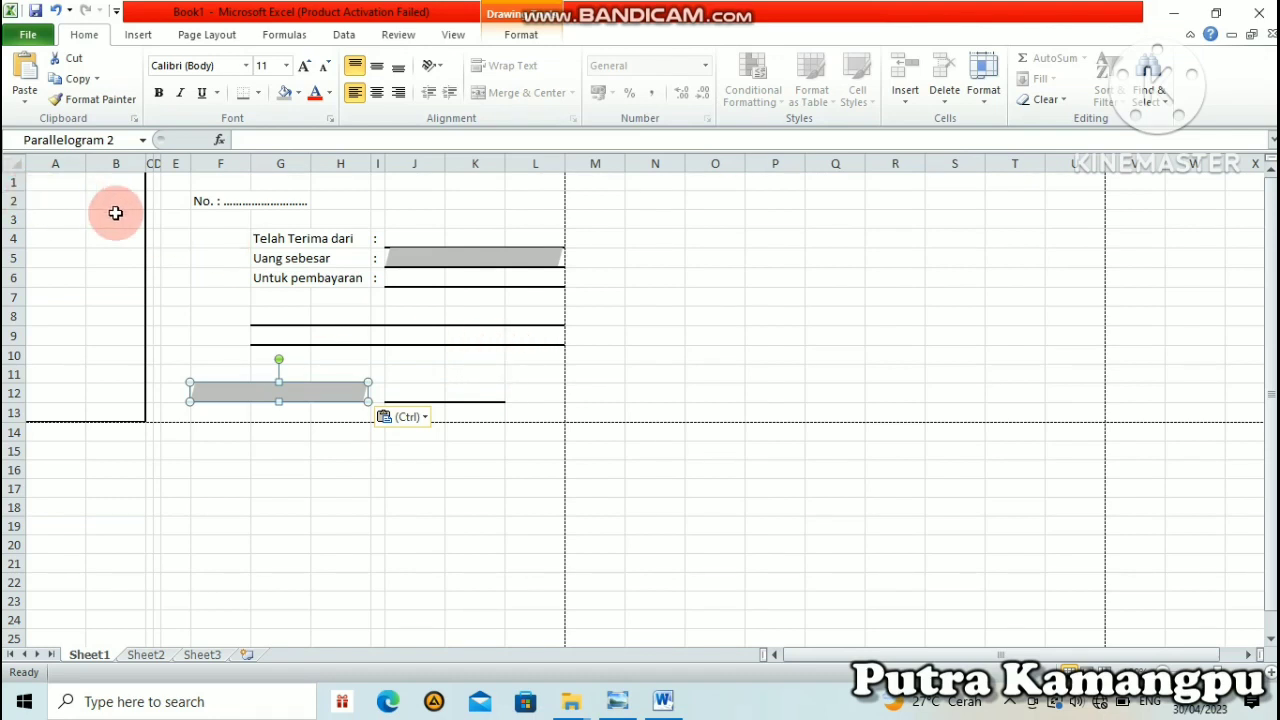
left_click(62, 199)
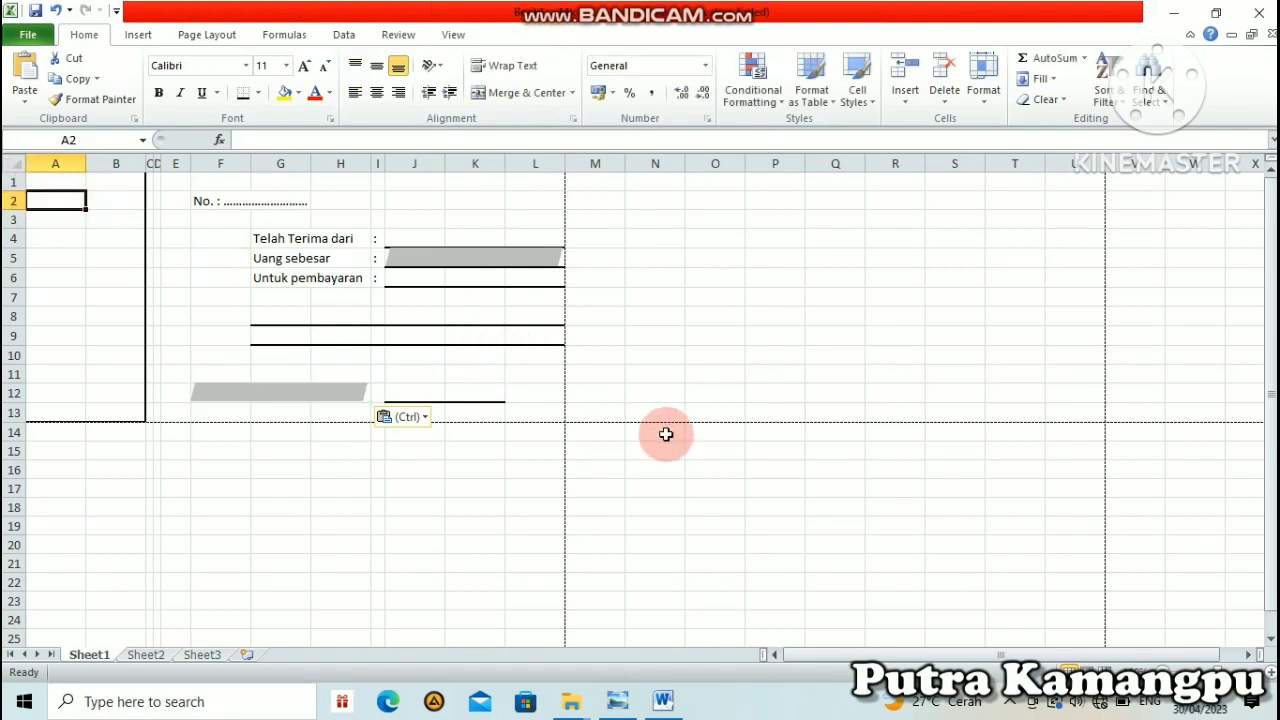
type("No.")
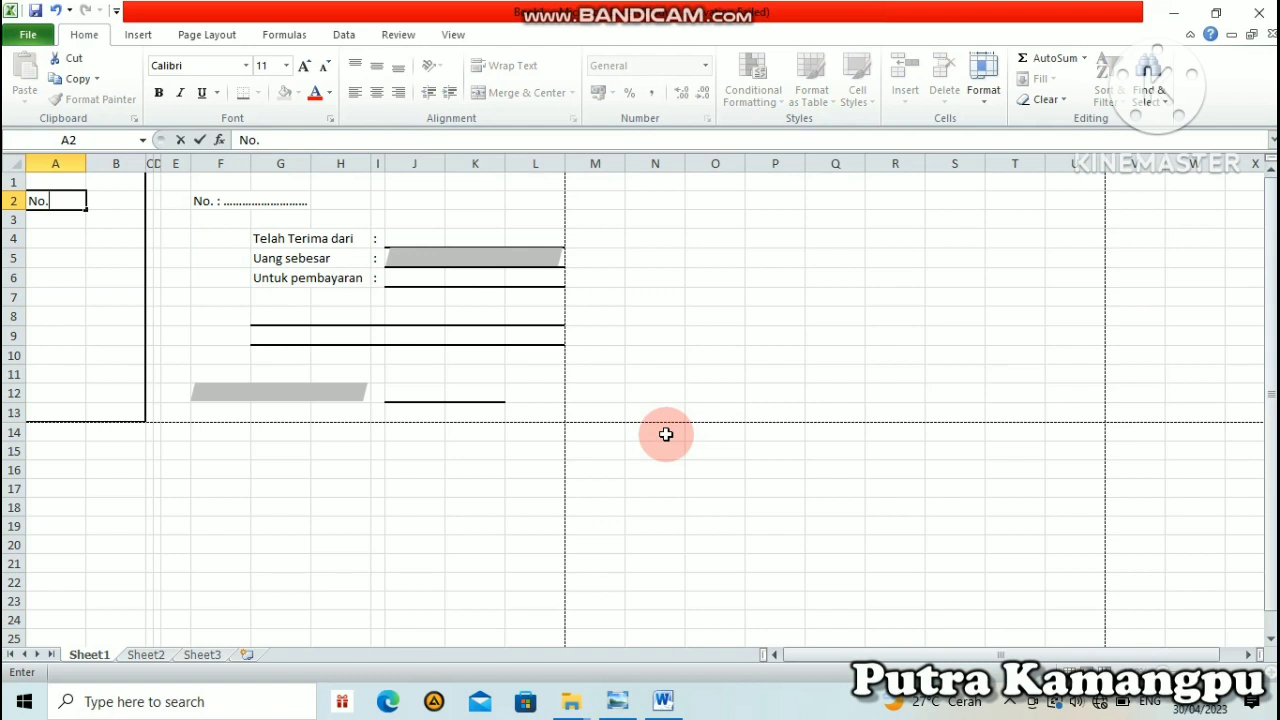
left_click(200, 200)
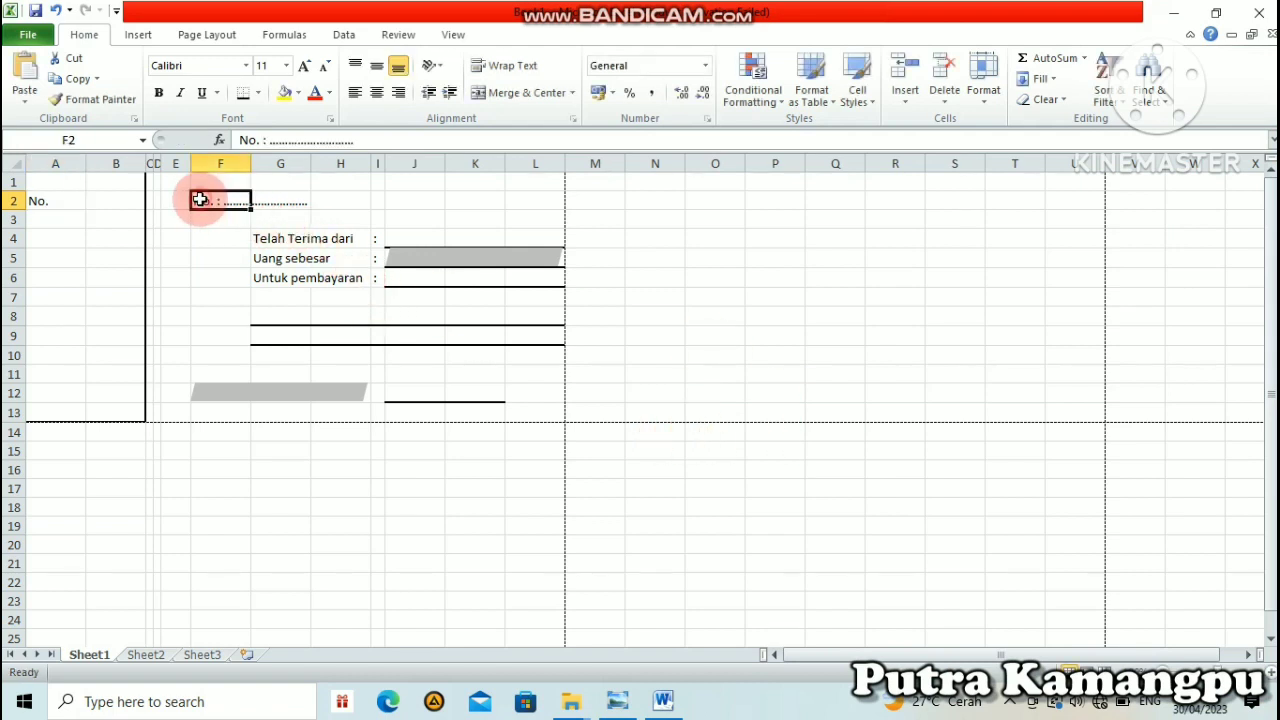
key("ctrl+c")
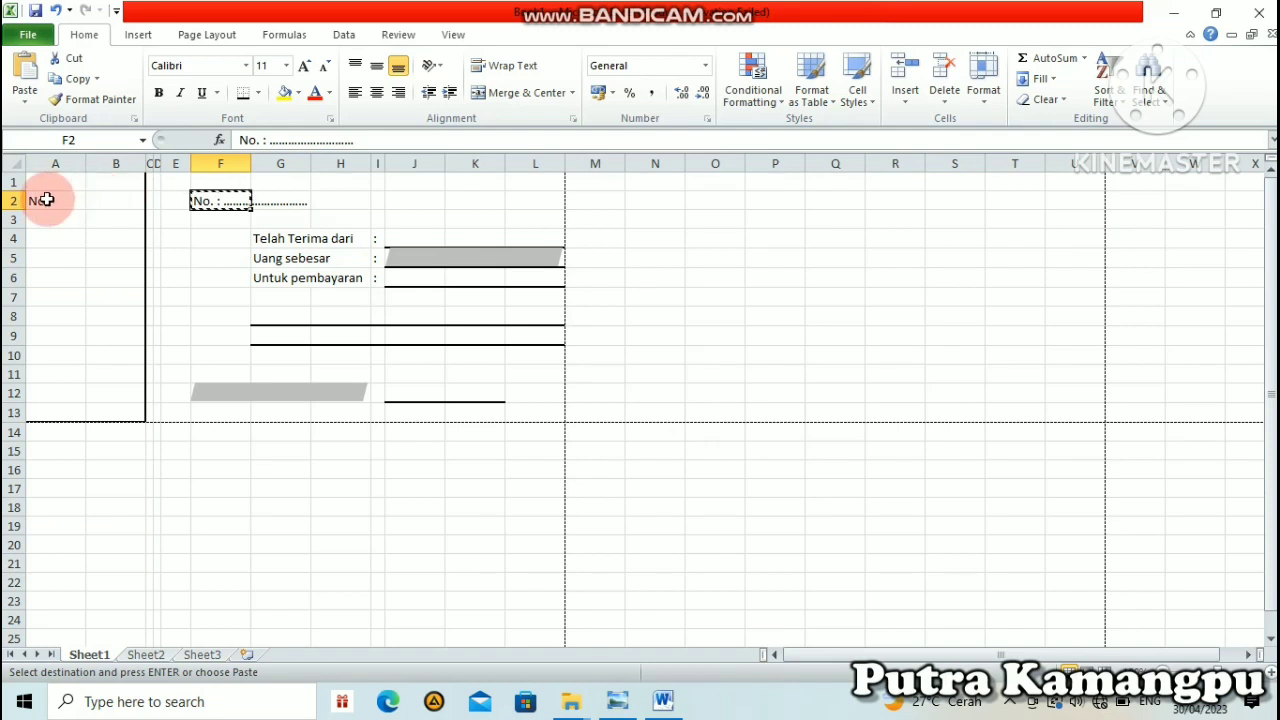
left_click(45, 200)
key("ctrl+v")
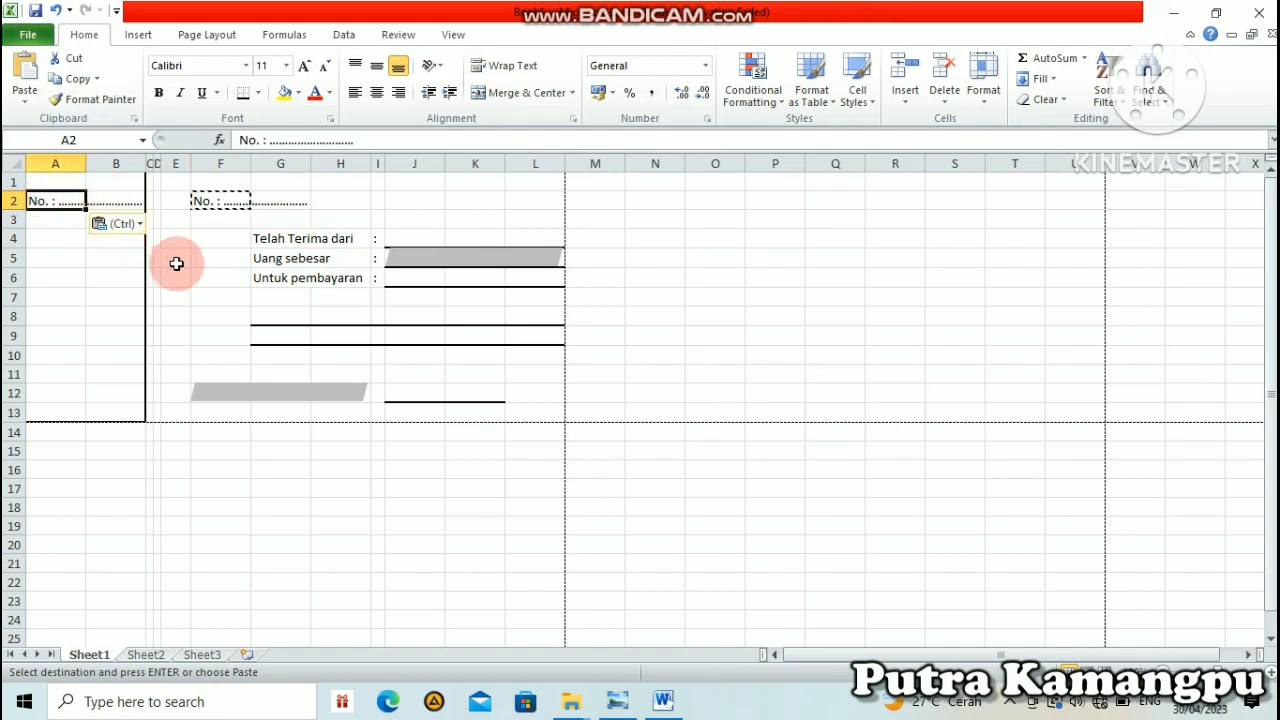
left_click(188, 265)
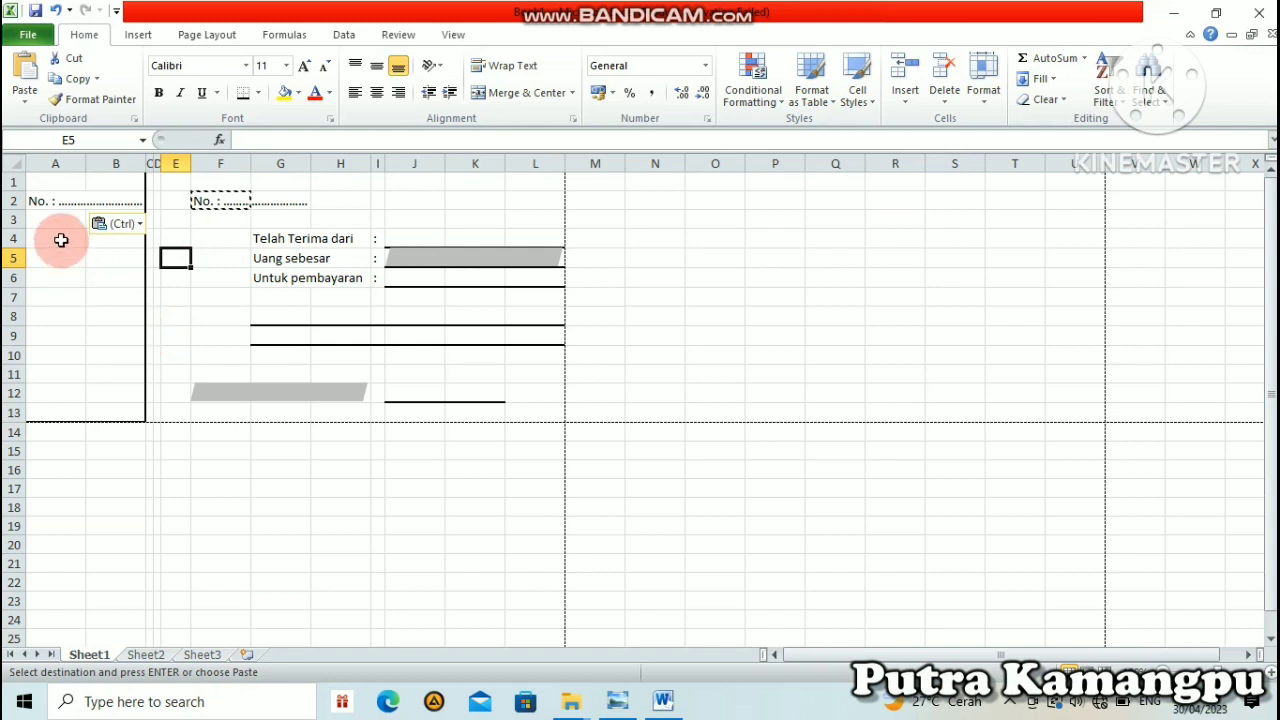
left_click(285, 300)
left_click(256, 197)
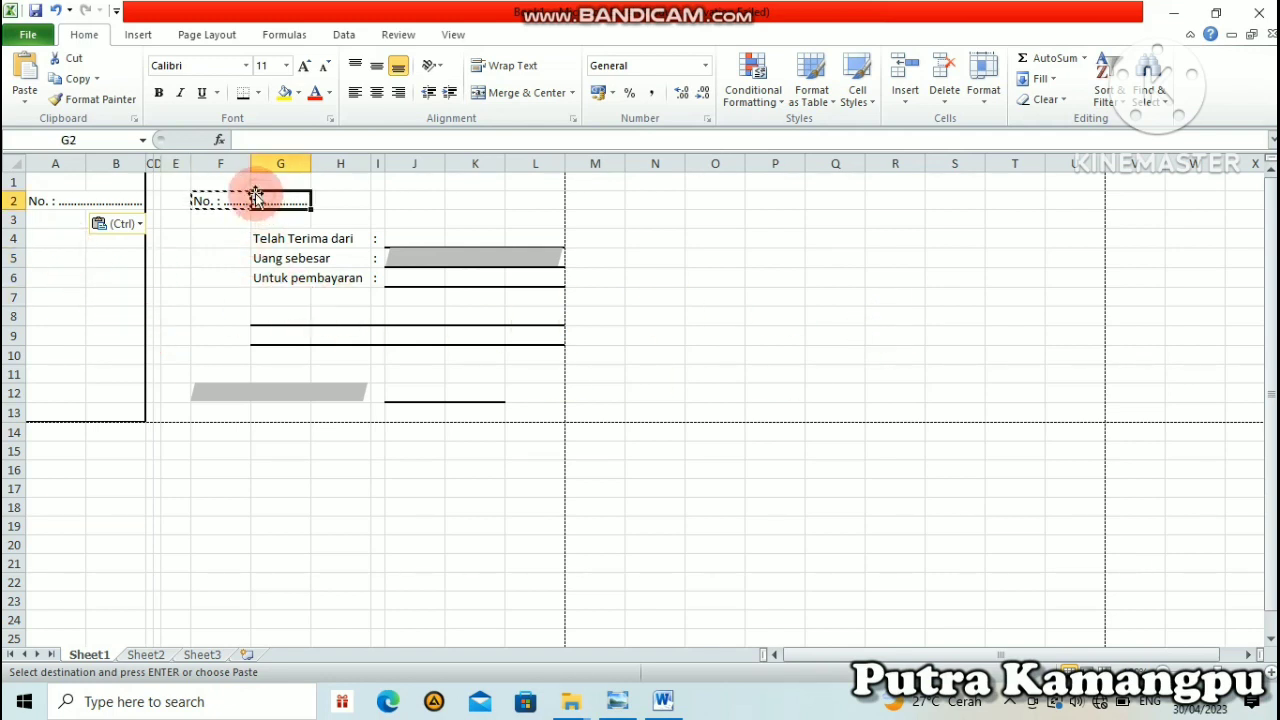
Insert a WordArt in the grey gradient style
left_click(138, 36)
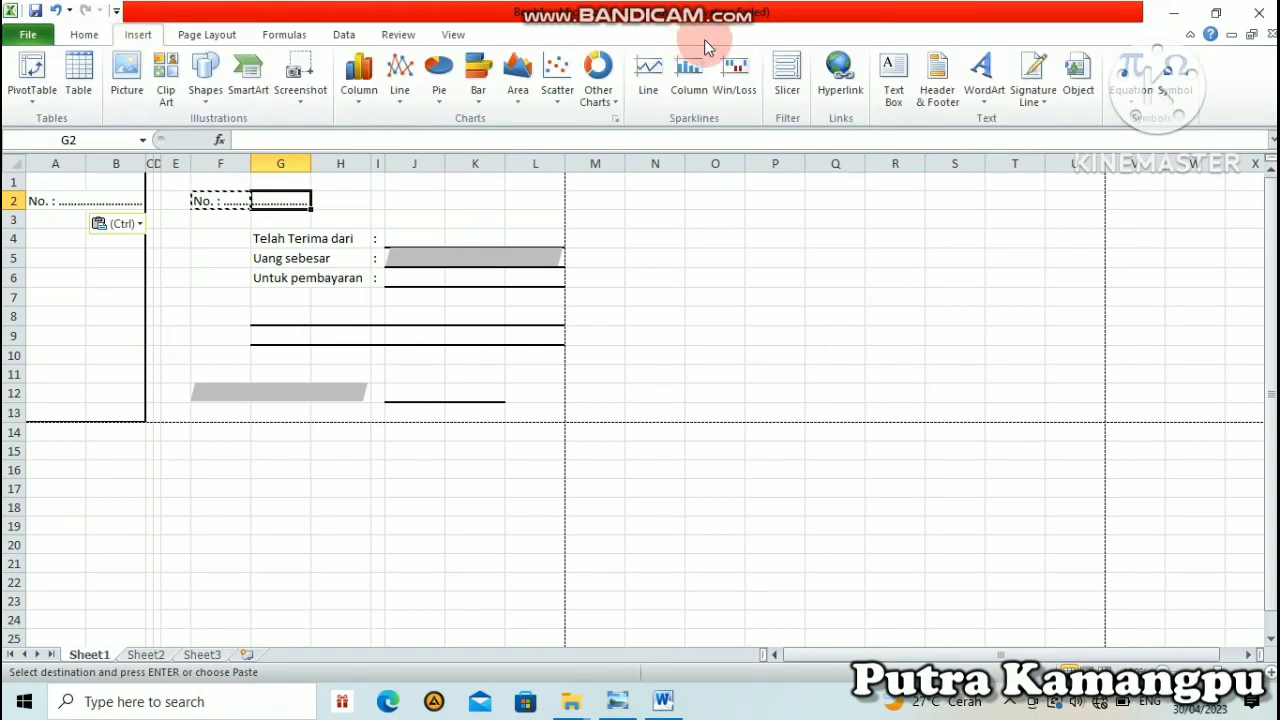
left_click(983, 89)
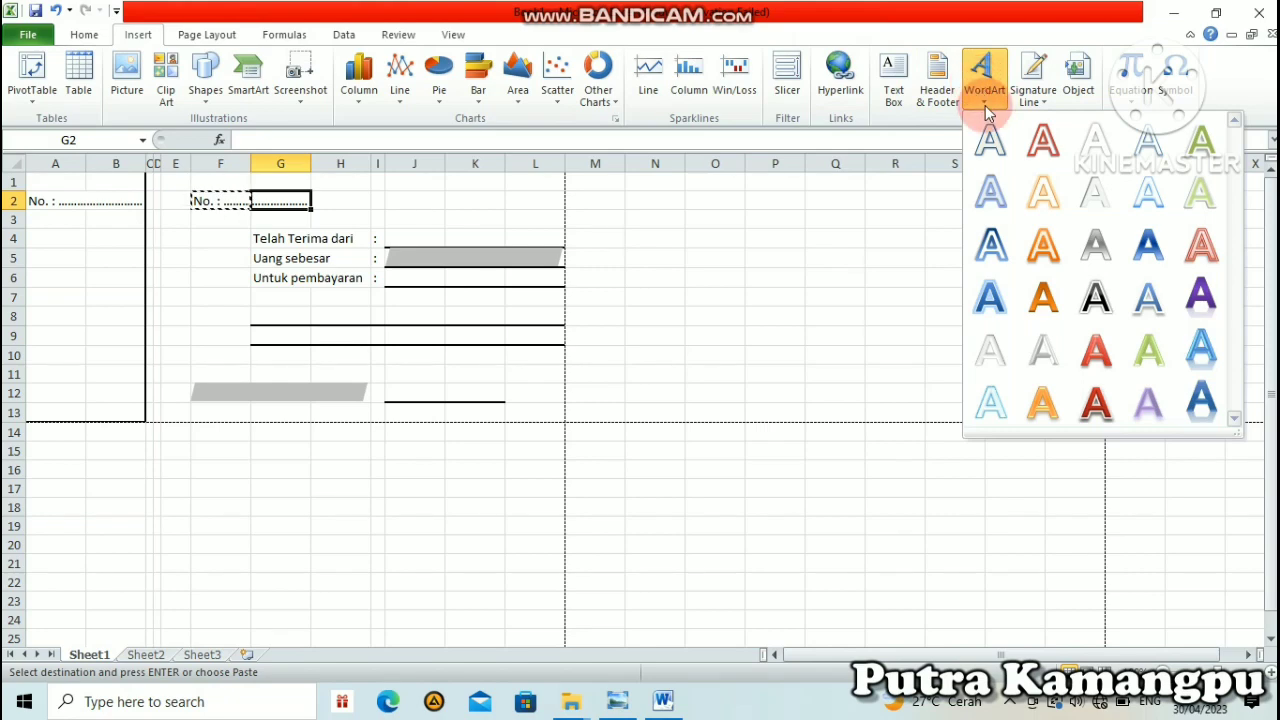
left_click(1111, 255)
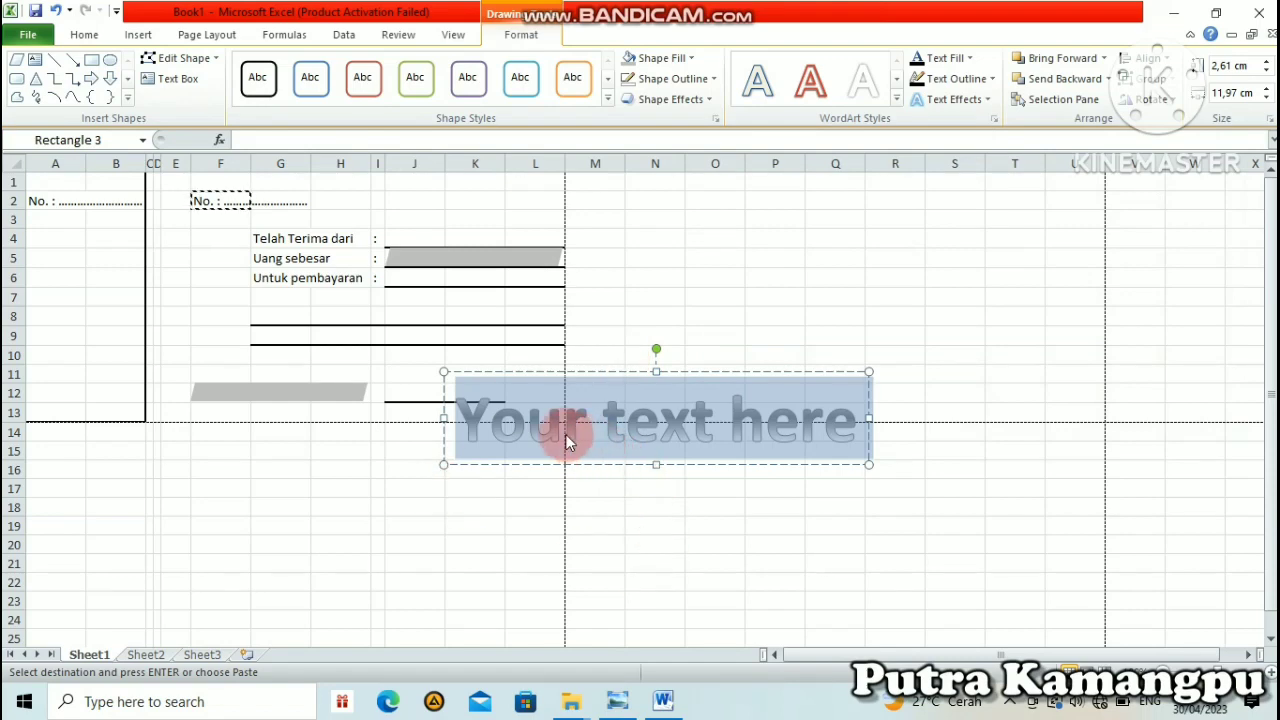
Set the WordArt font to Baskerville Old Face at 20 pt
left_click(84, 34)
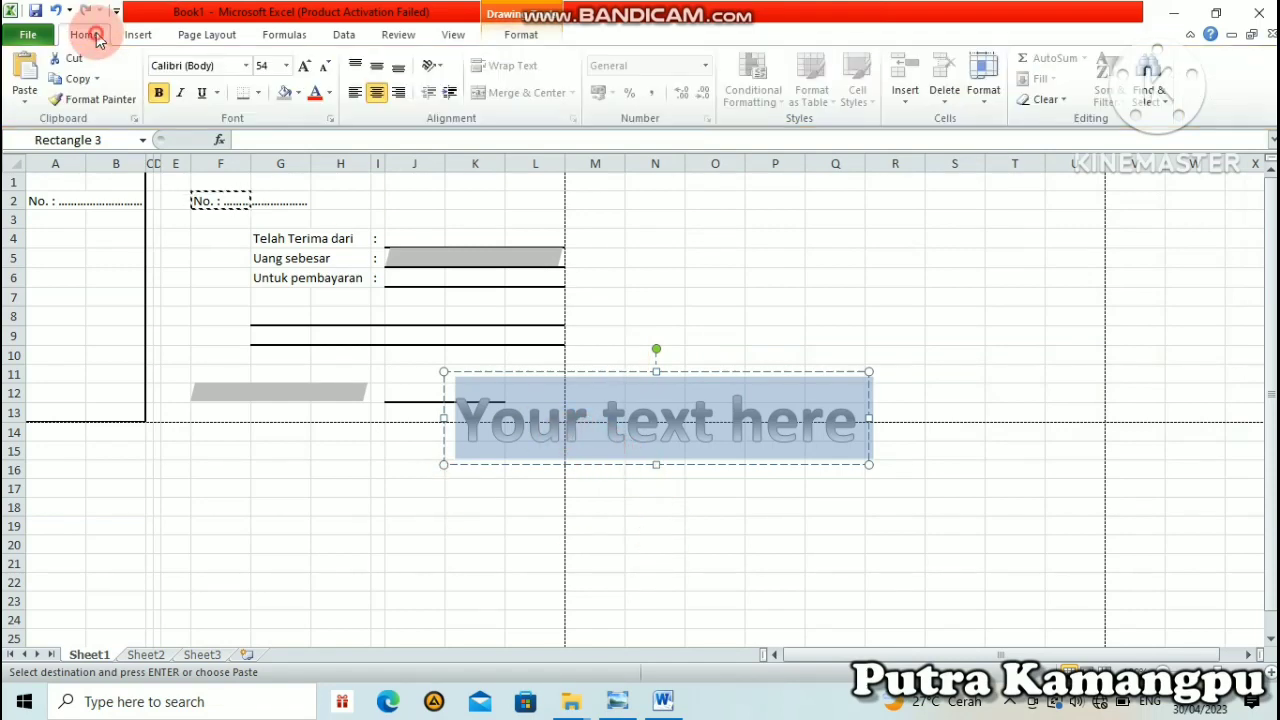
left_click(245, 66)
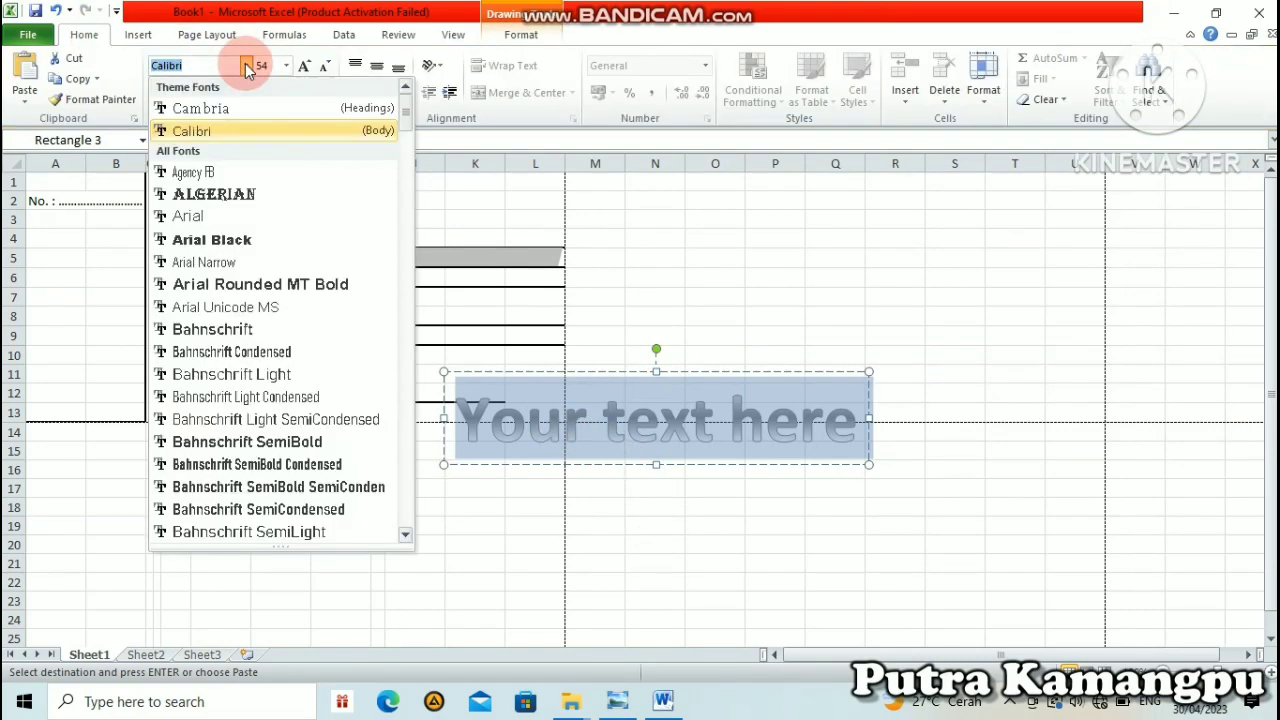
scroll(289, 190, "down", 7)
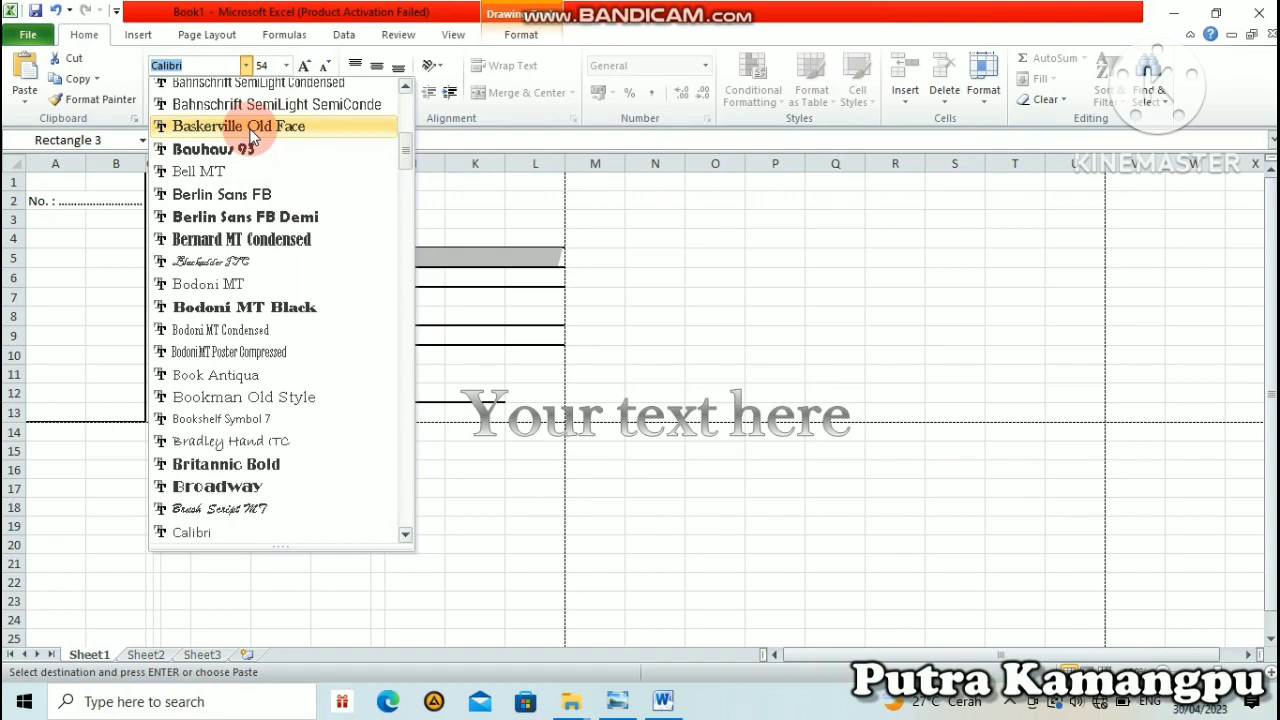
left_click(285, 128)
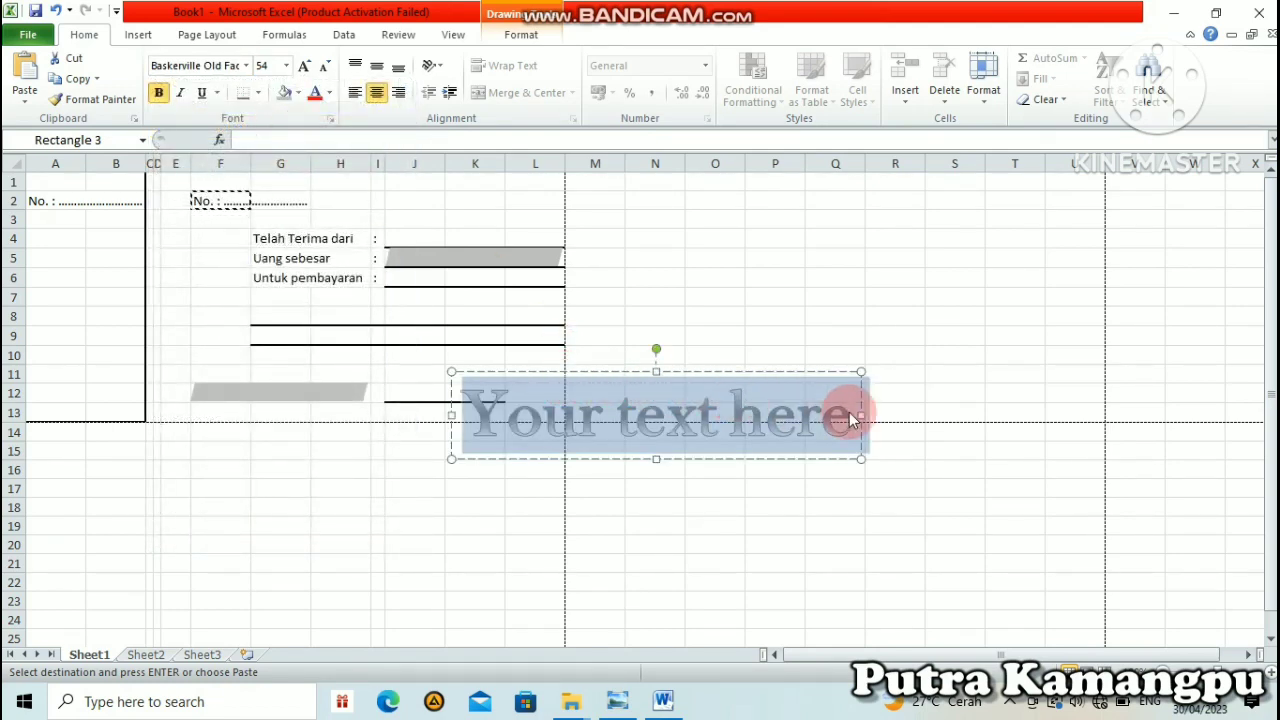
left_click(271, 65)
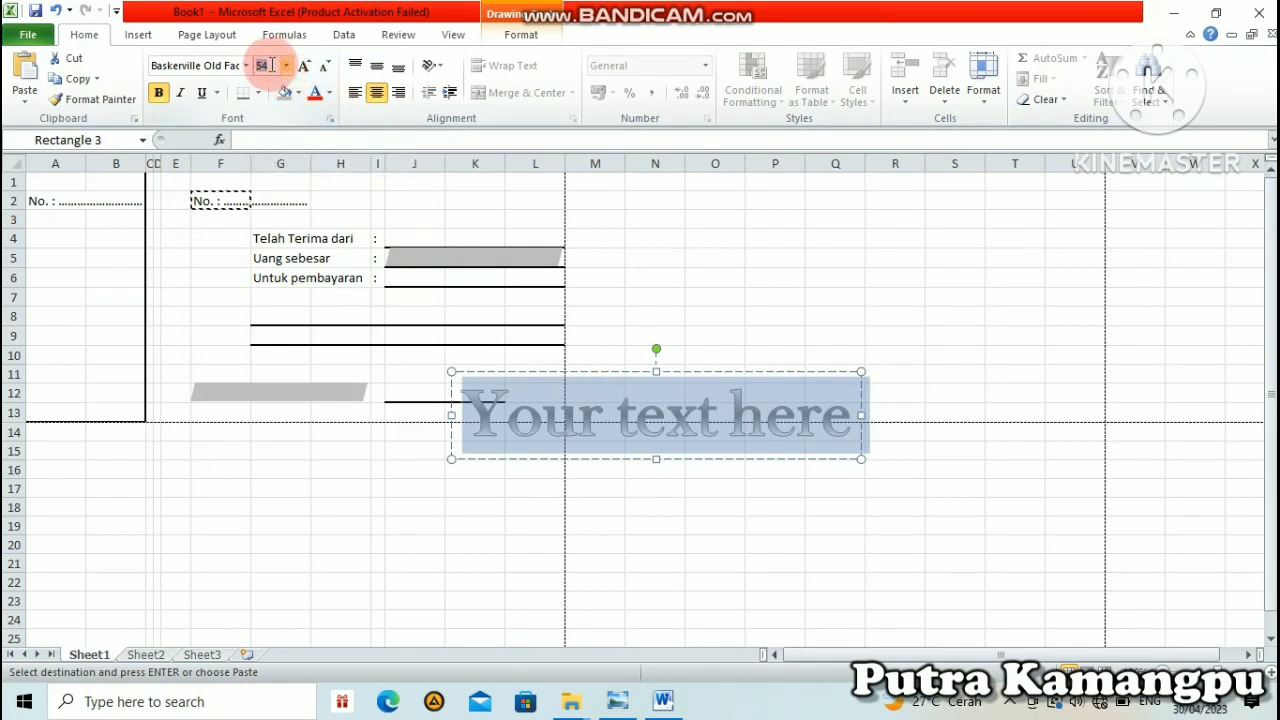
type("20")
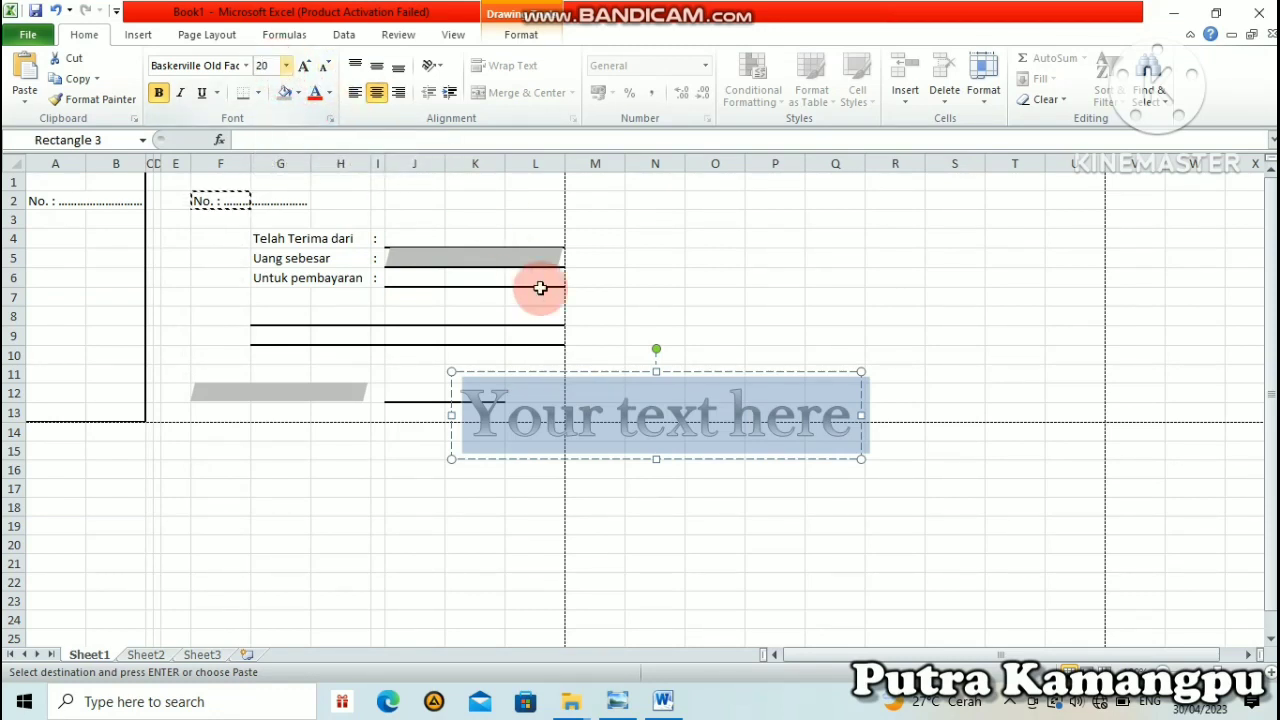
left_click(638, 313)
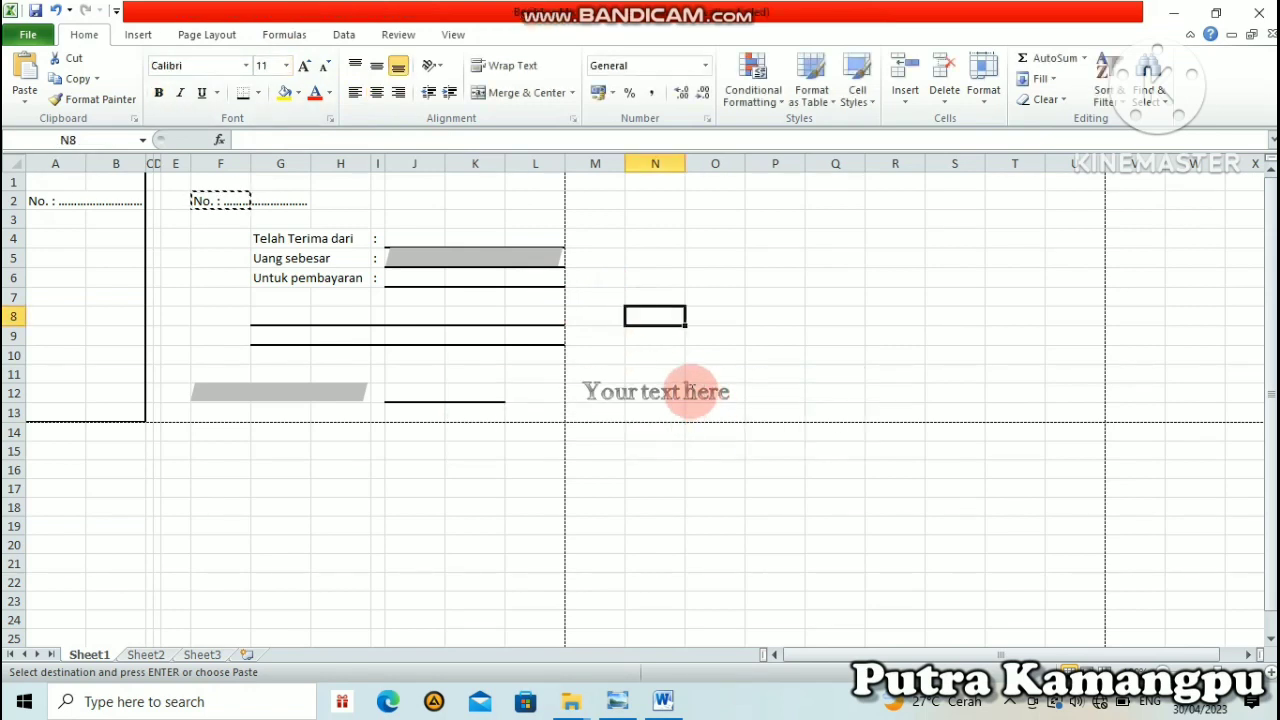
Replace the placeholder text with KWITANSI and move it to the top of the receipt
left_click(688, 391)
left_click_drag(733, 395, 612, 393)
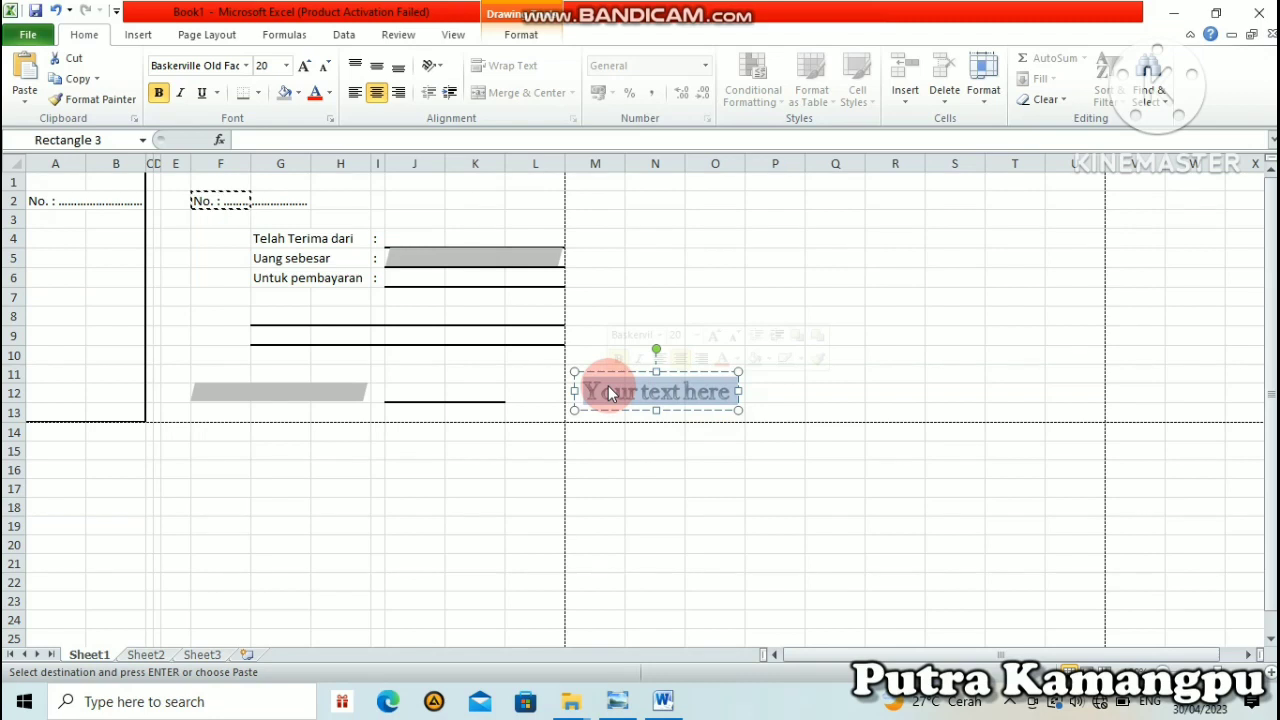
type("Kw")
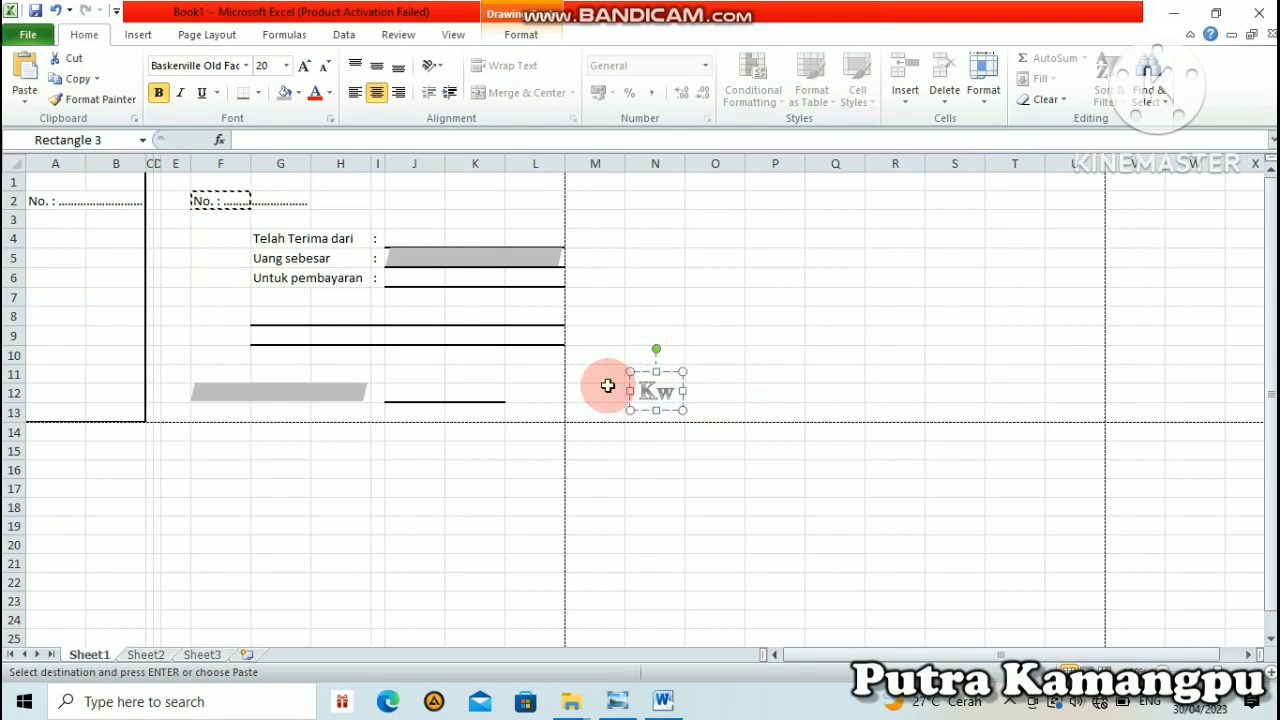
key("BackSpace")
type("WI")
type("TANSI")
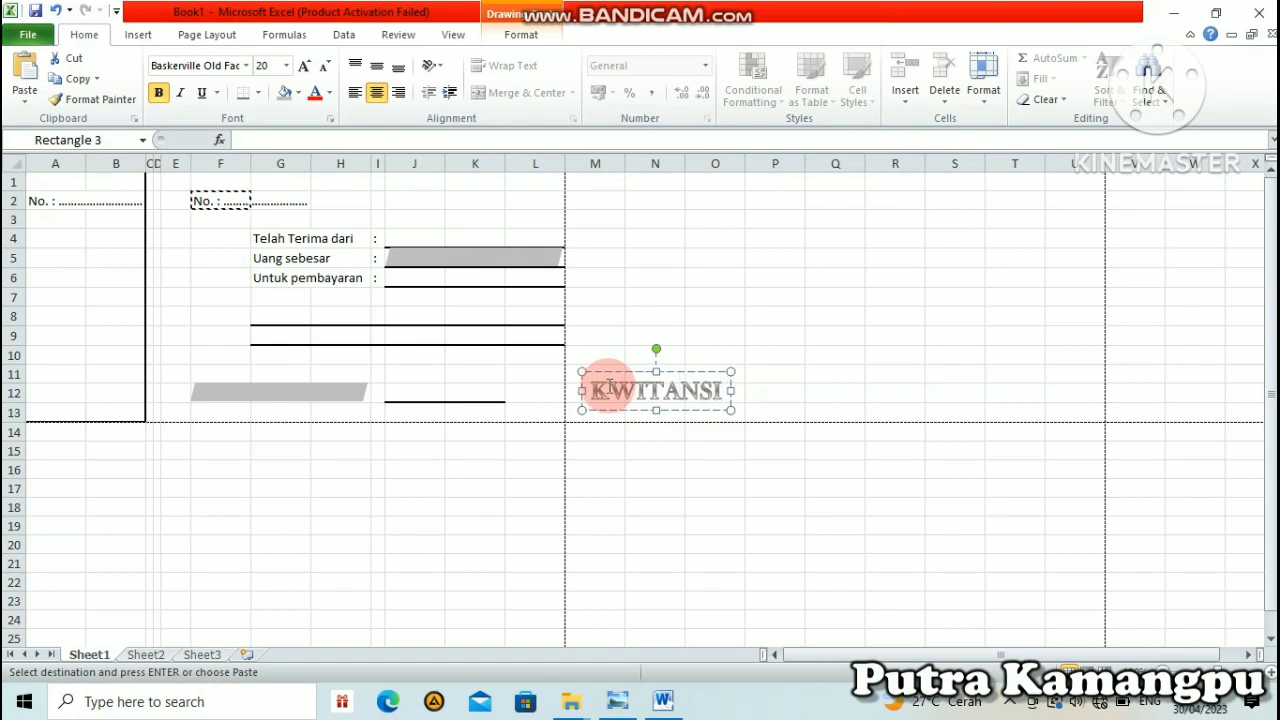
mouse_move(638, 370)
left_mouse_down()
mouse_move(415, 198)
mouse_move(409, 178)
mouse_move(428, 177)
left_mouse_up()
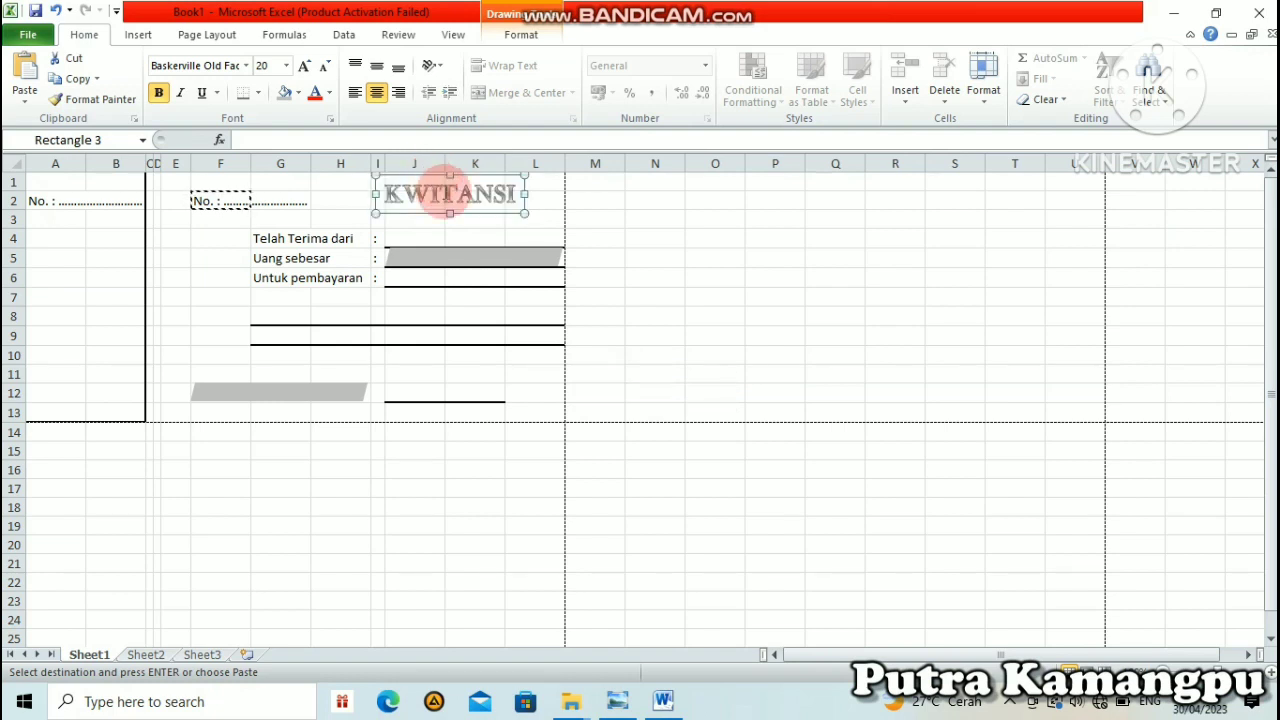
Duplicate the KWITANSI WordArt and place the copy vertically in the stub, columns A–B
left_click(614, 234)
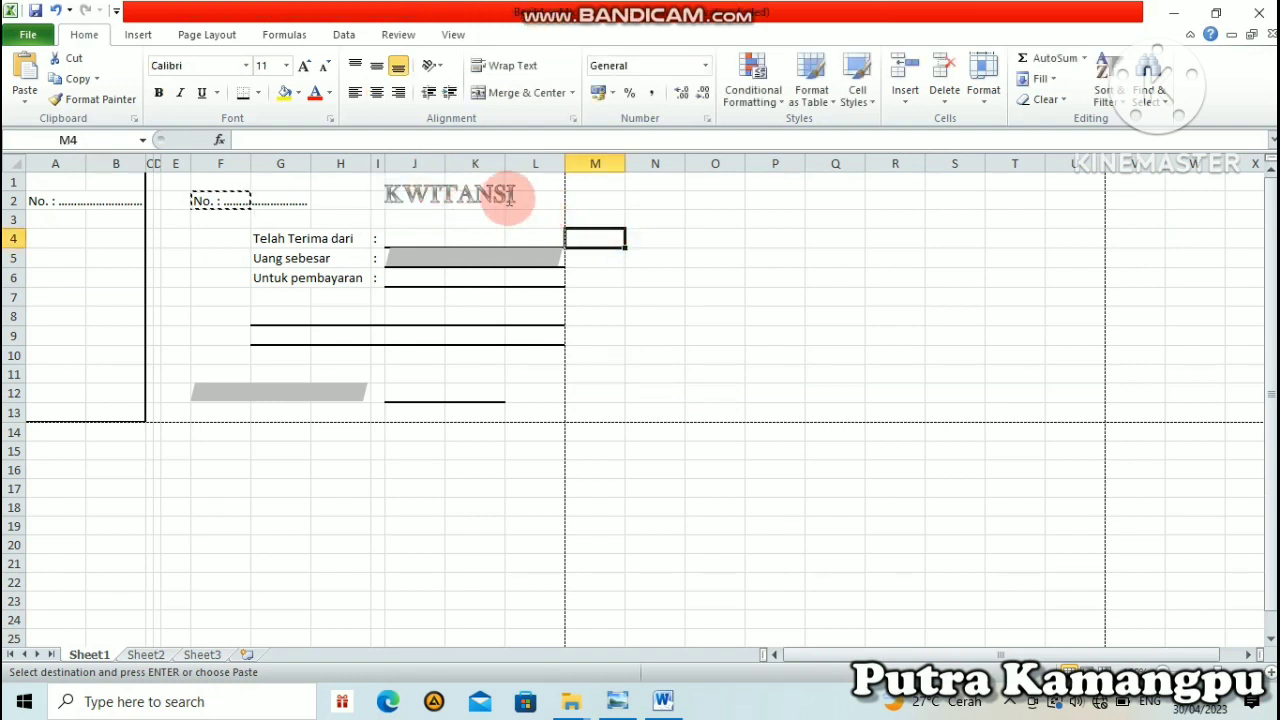
left_click(460, 195)
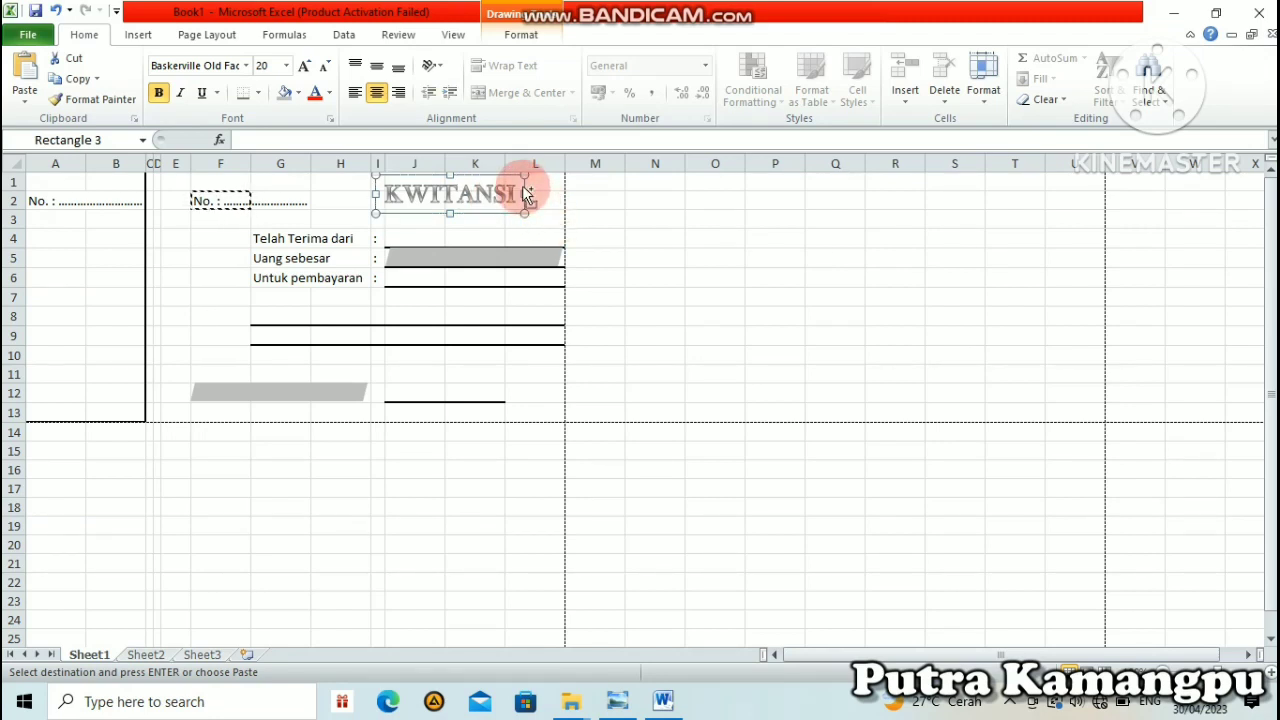
key("ctrl+d")
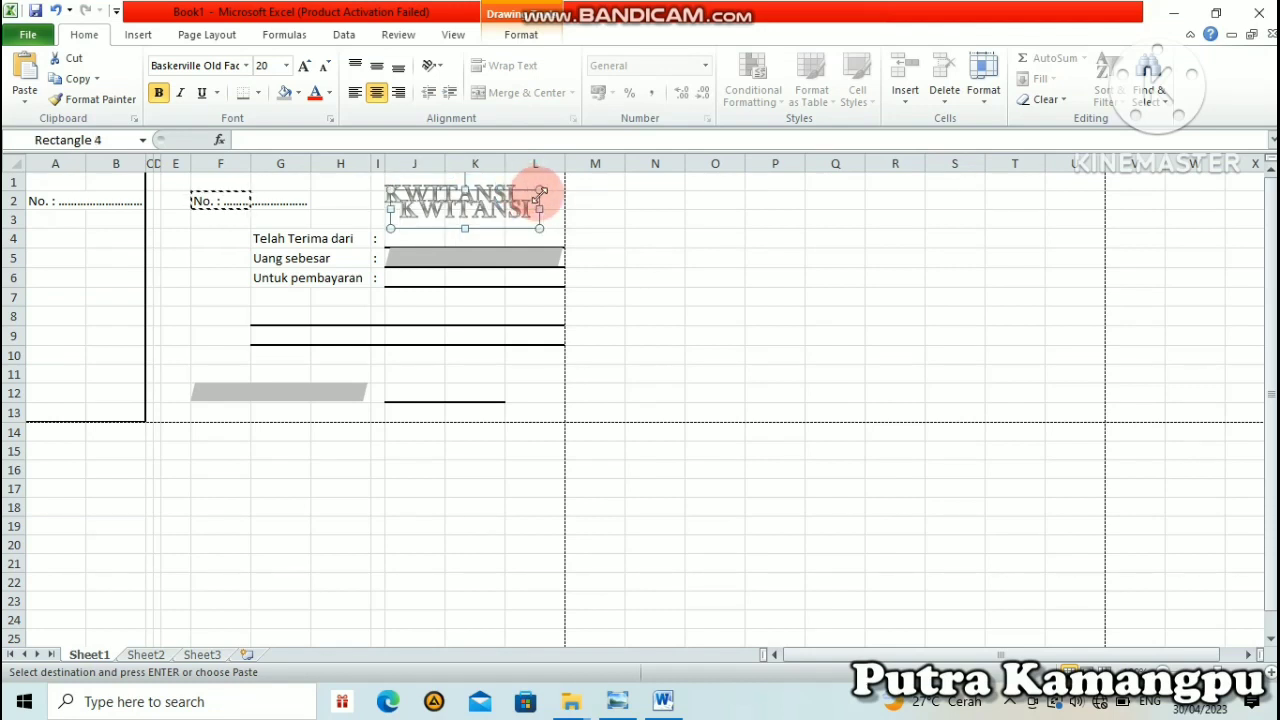
mouse_move(544, 193)
left_mouse_down()
mouse_move(160, 227)
mouse_move(170, 251)
mouse_move(44, 265)
left_mouse_up()
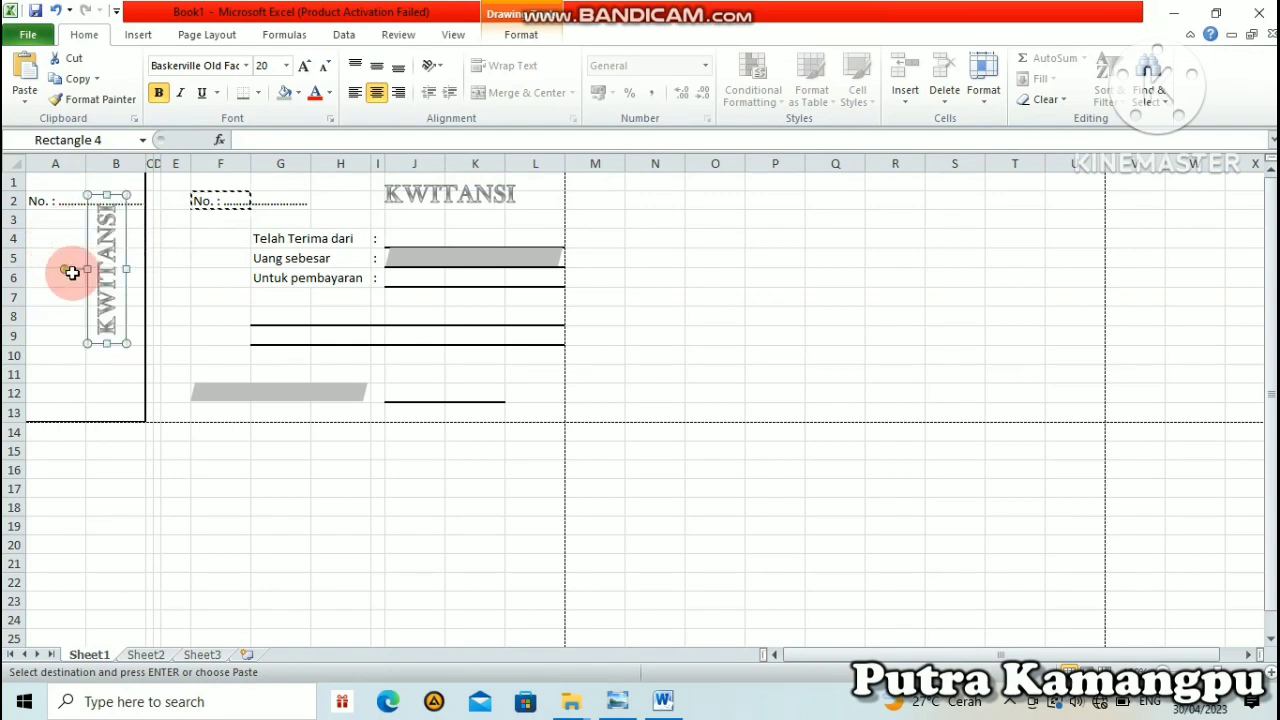
left_click_drag(124, 248, 105, 285)
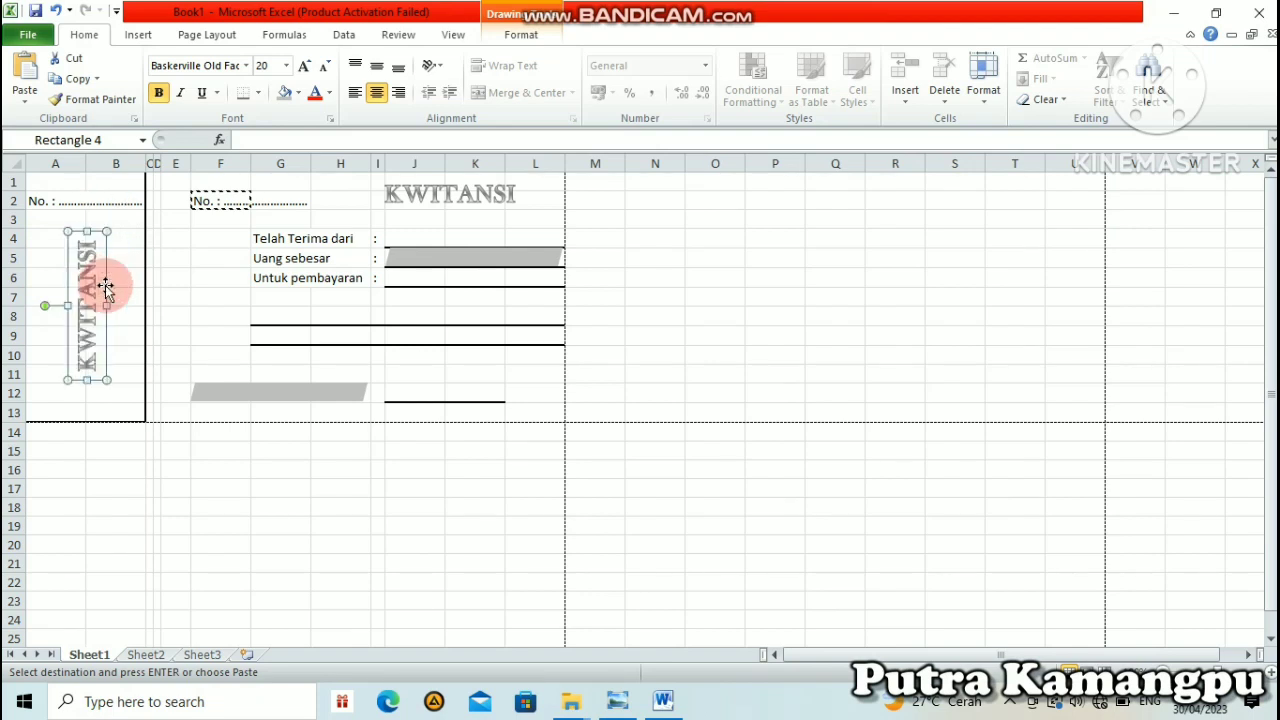
left_click(720, 293)
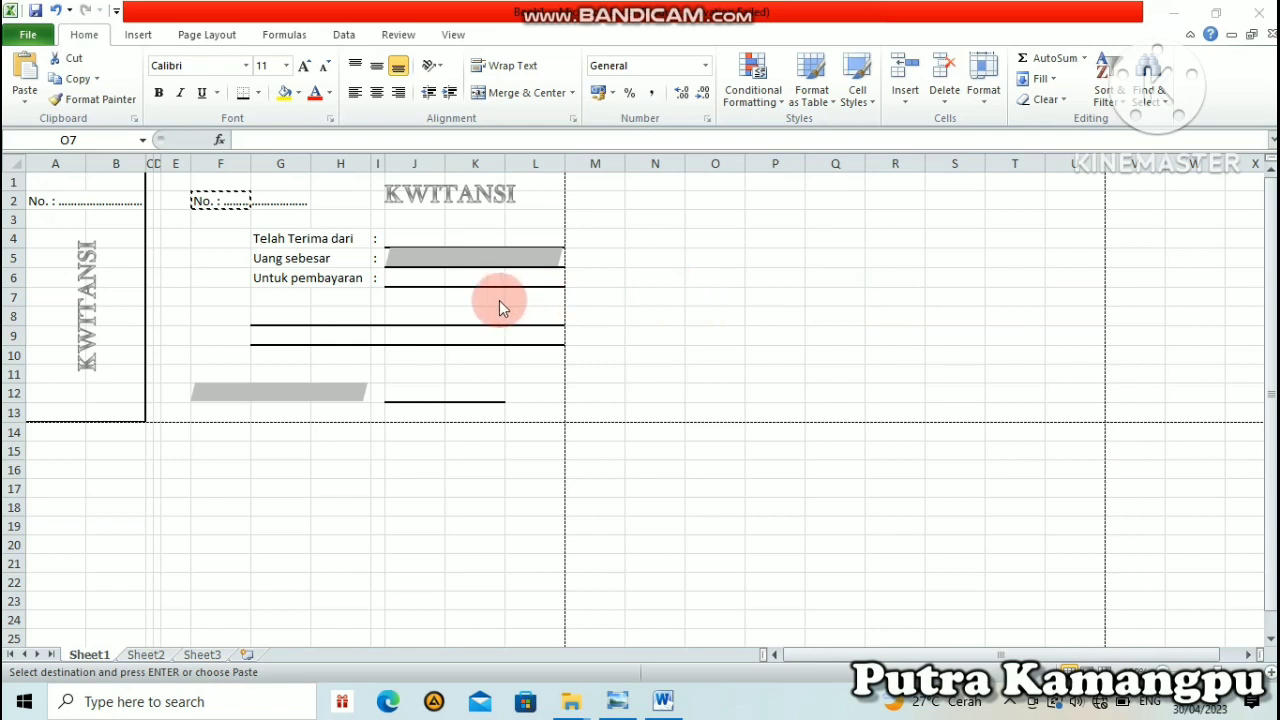
Frame cells E1:L13 with a Thick Box Border
left_click(171, 175)
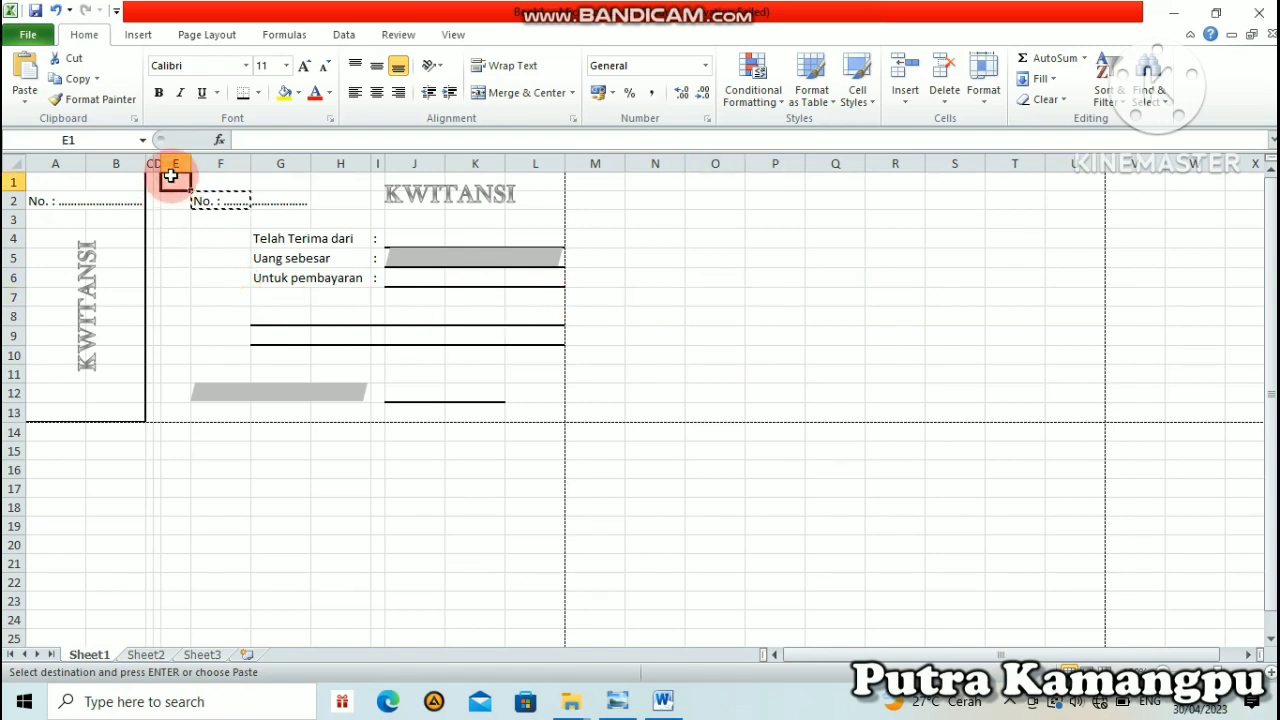
double_click(292, 198)
left_click(205, 180)
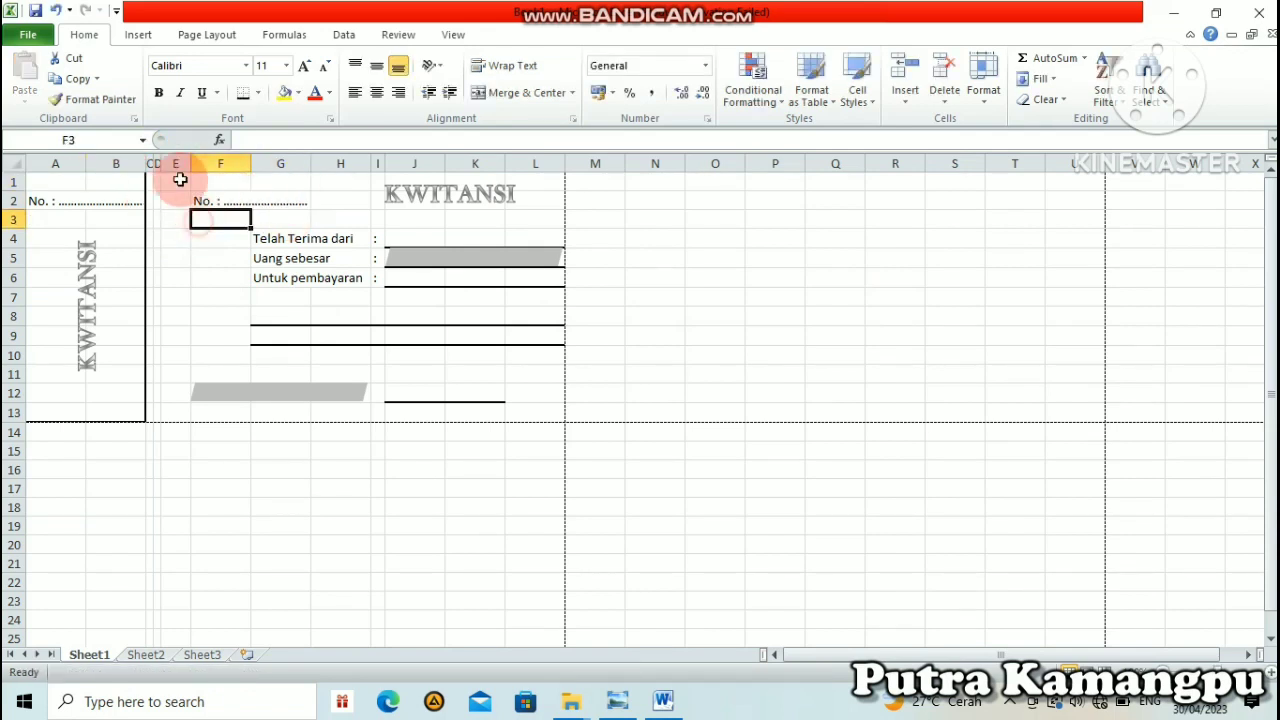
mouse_move(169, 180)
left_mouse_down()
mouse_move(559, 294)
mouse_move(560, 411)
left_mouse_up()
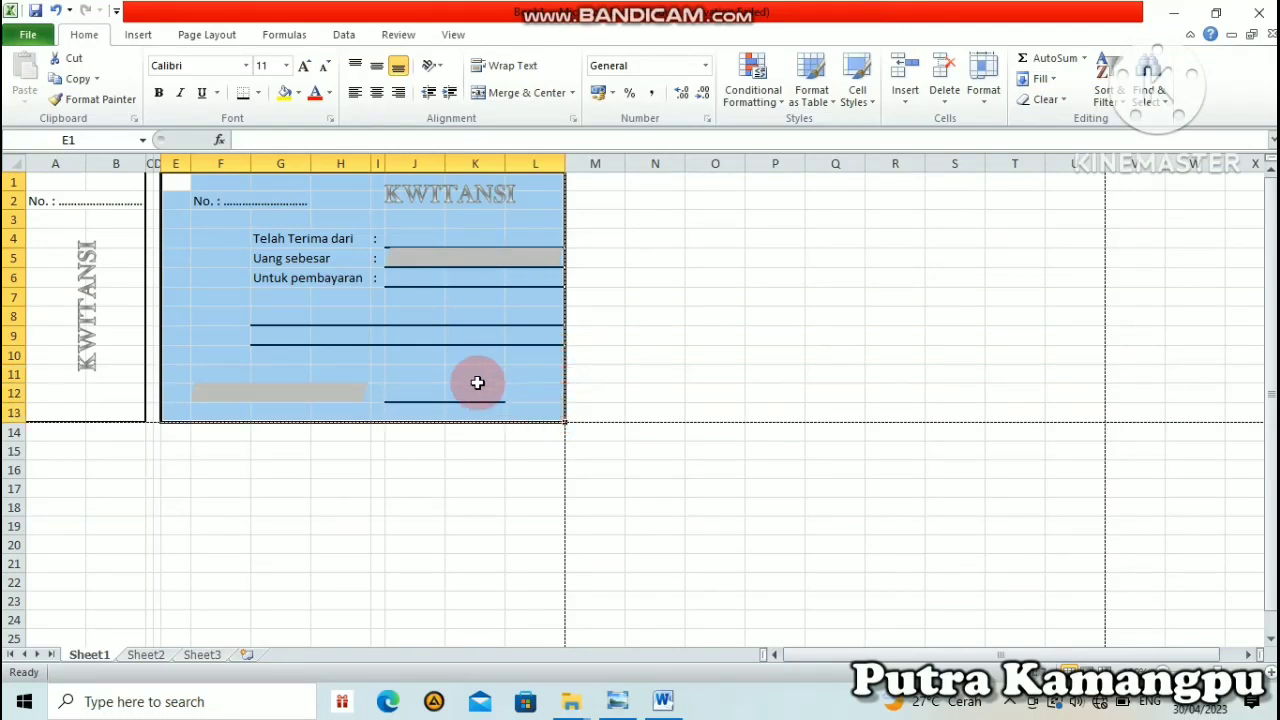
left_click(258, 93)
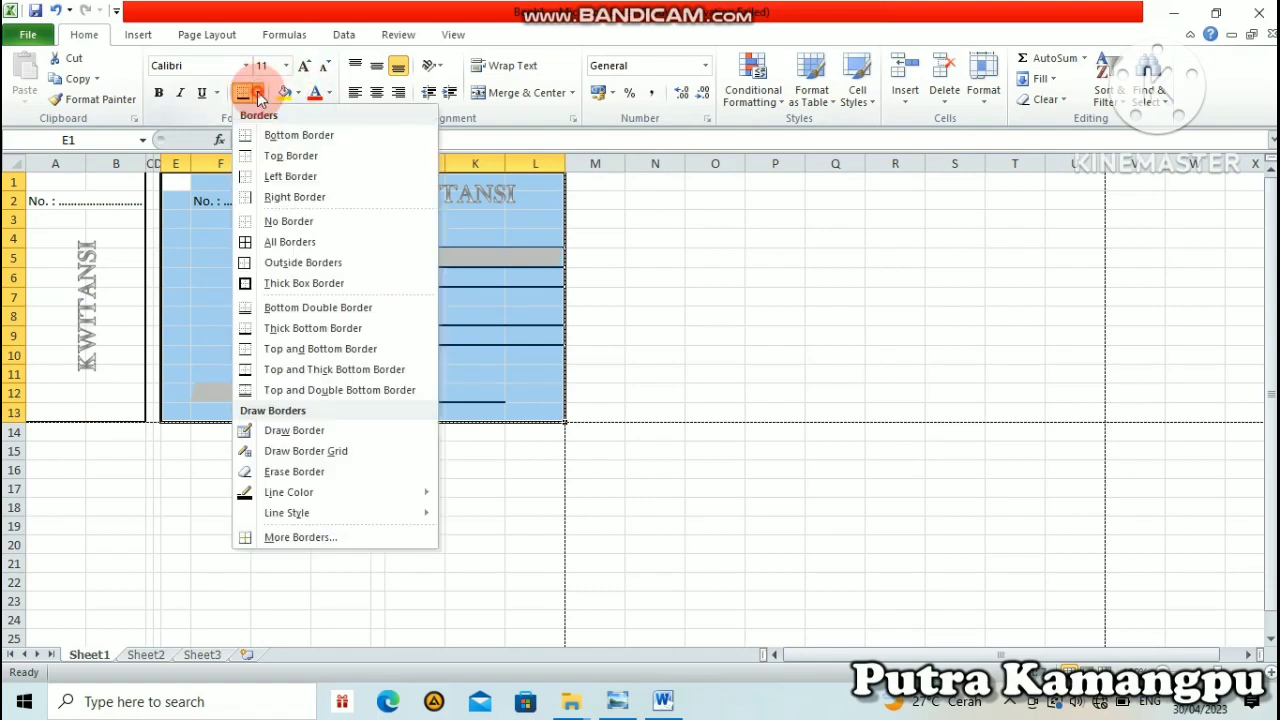
left_click(285, 285)
left_click(670, 312)
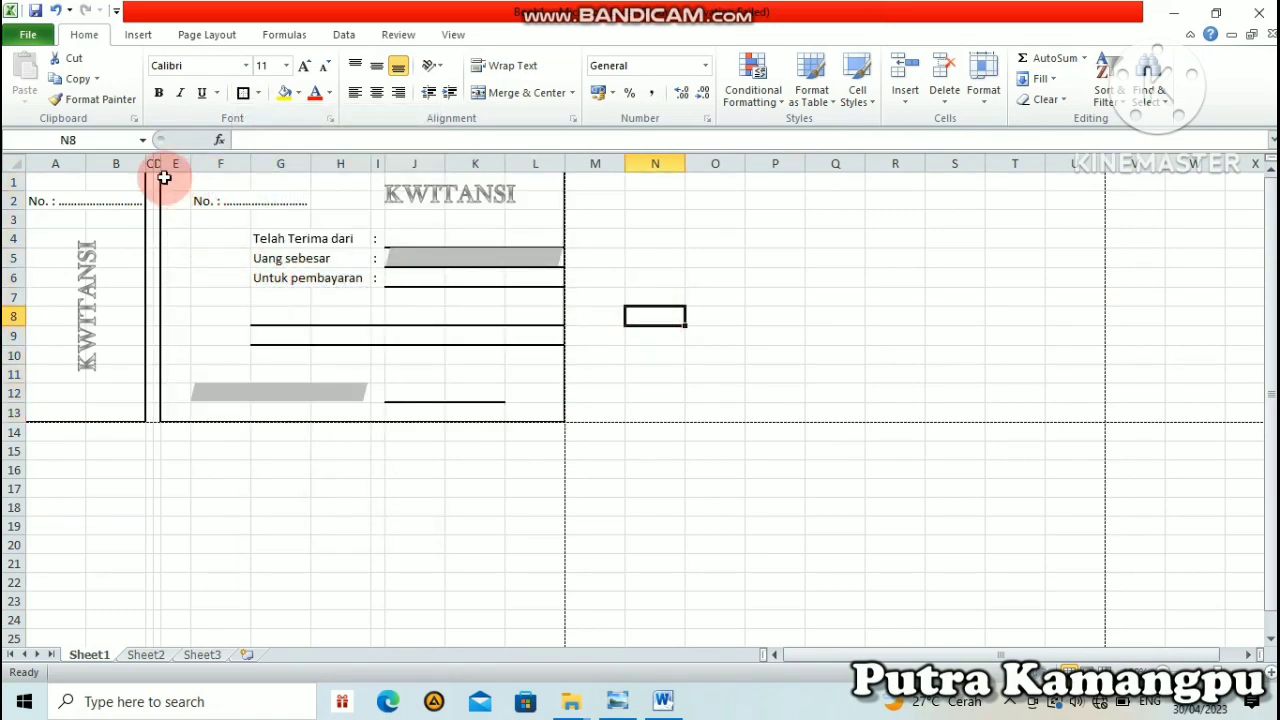
left_click_drag(150, 176, 159, 407)
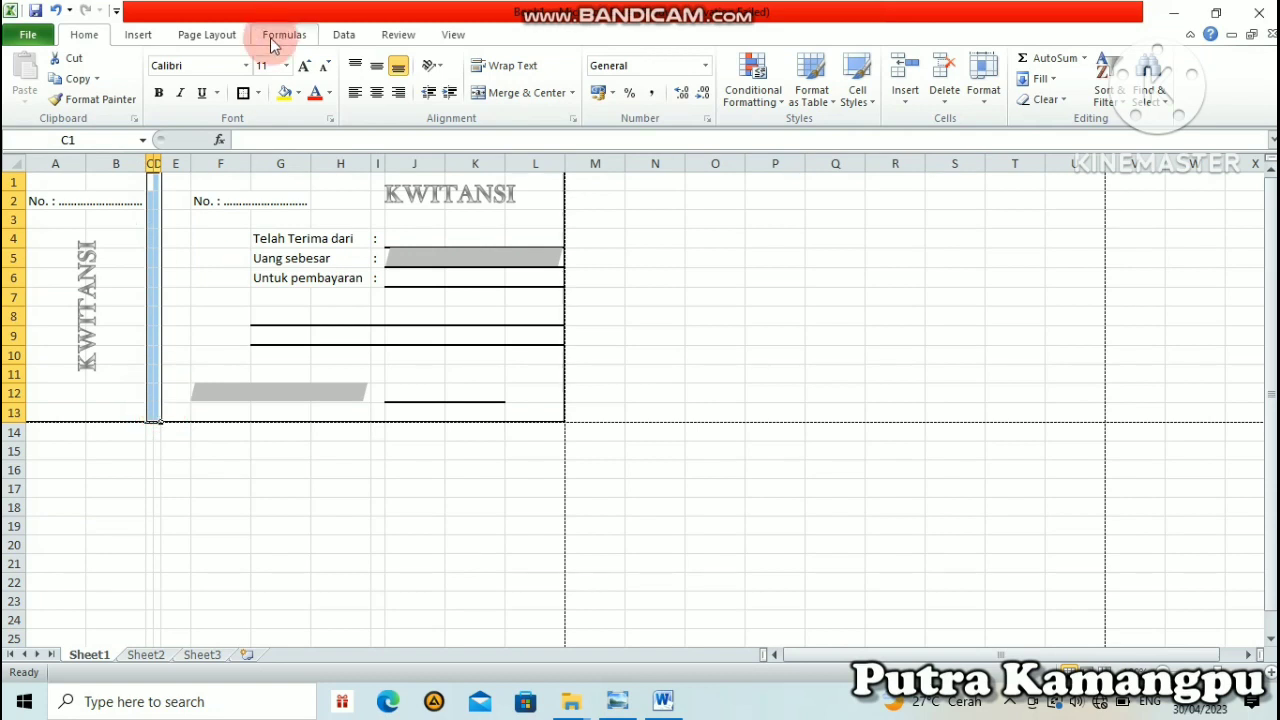
Add dash-dot-dot inside vertical borders to columns C–D as a cut line
left_click(258, 93)
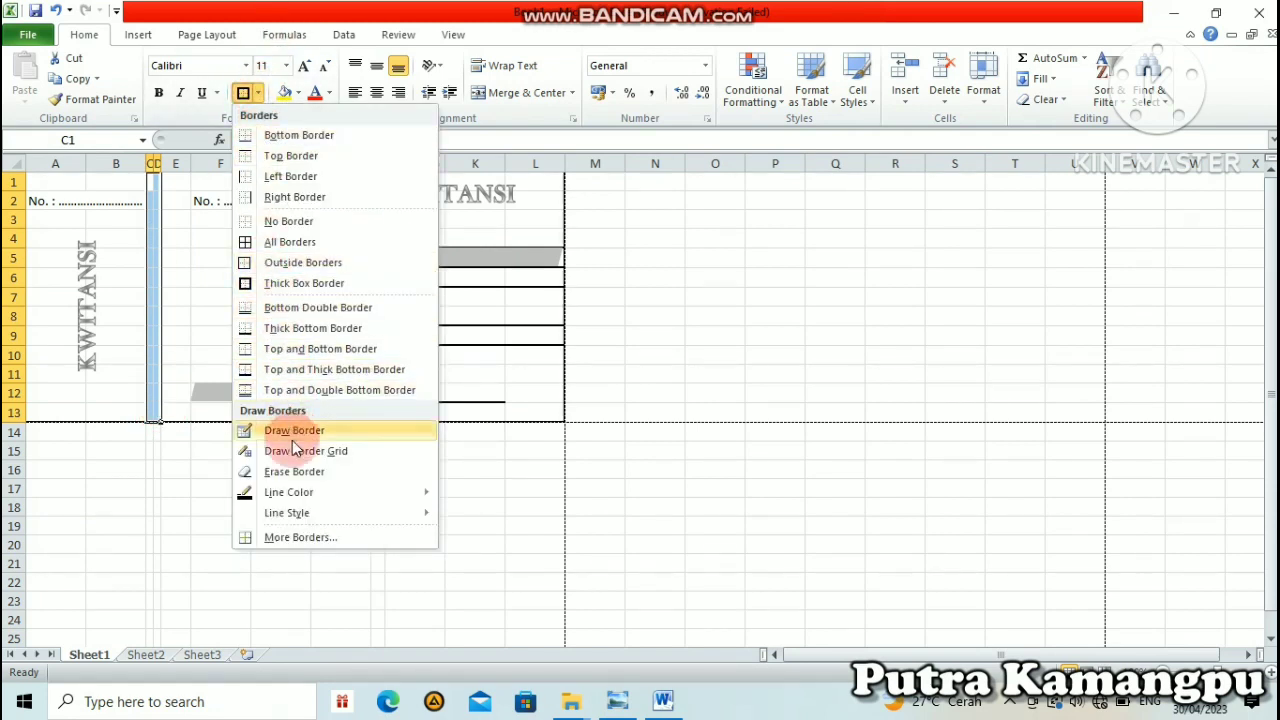
left_click(307, 518)
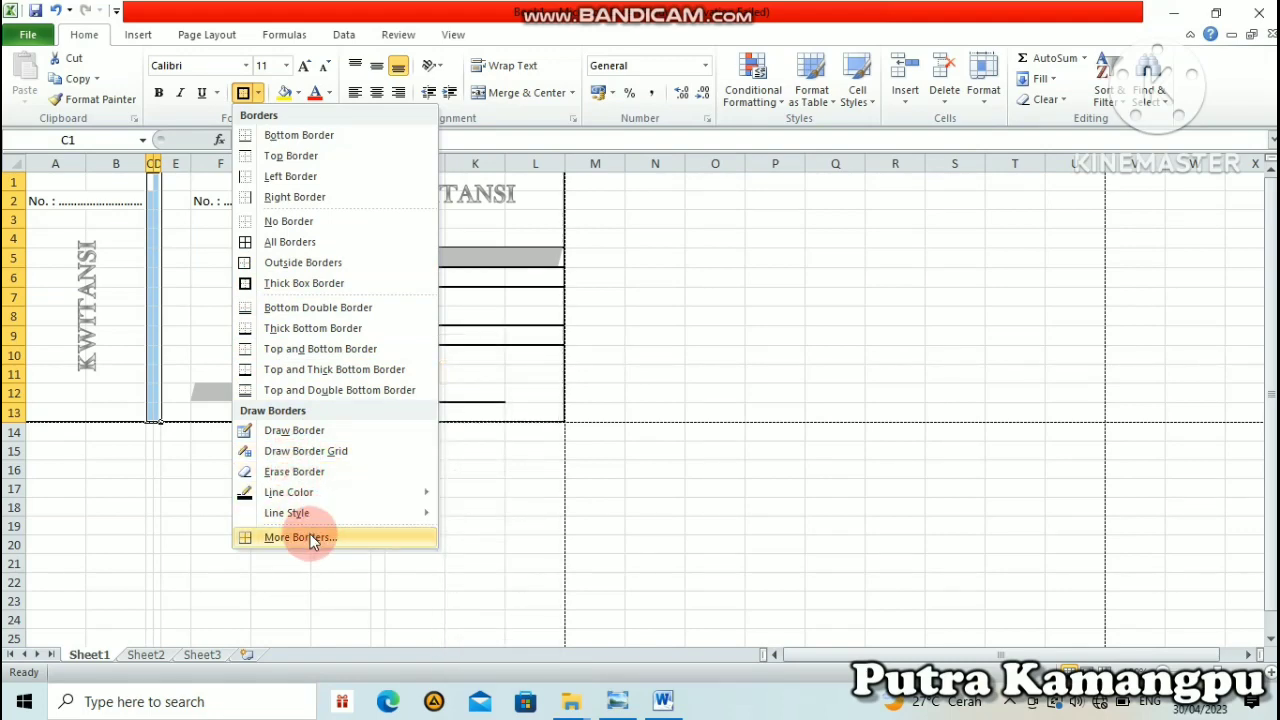
left_click(307, 539)
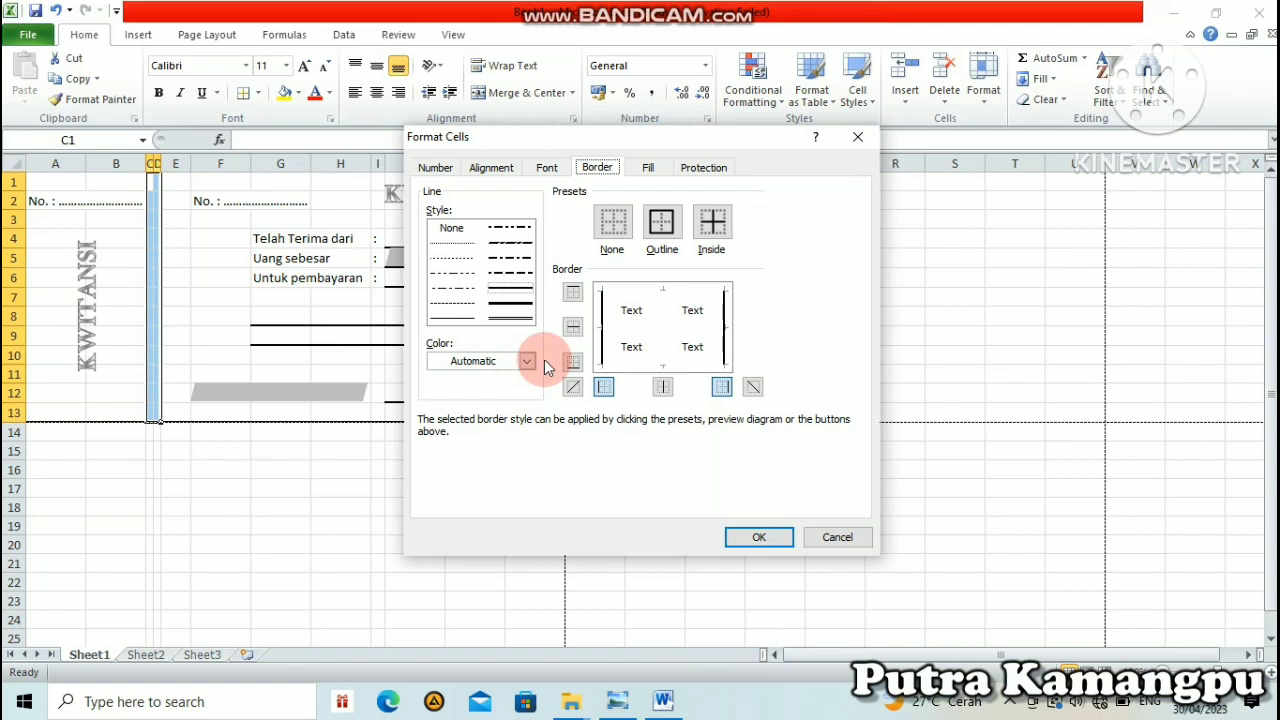
left_click(460, 306)
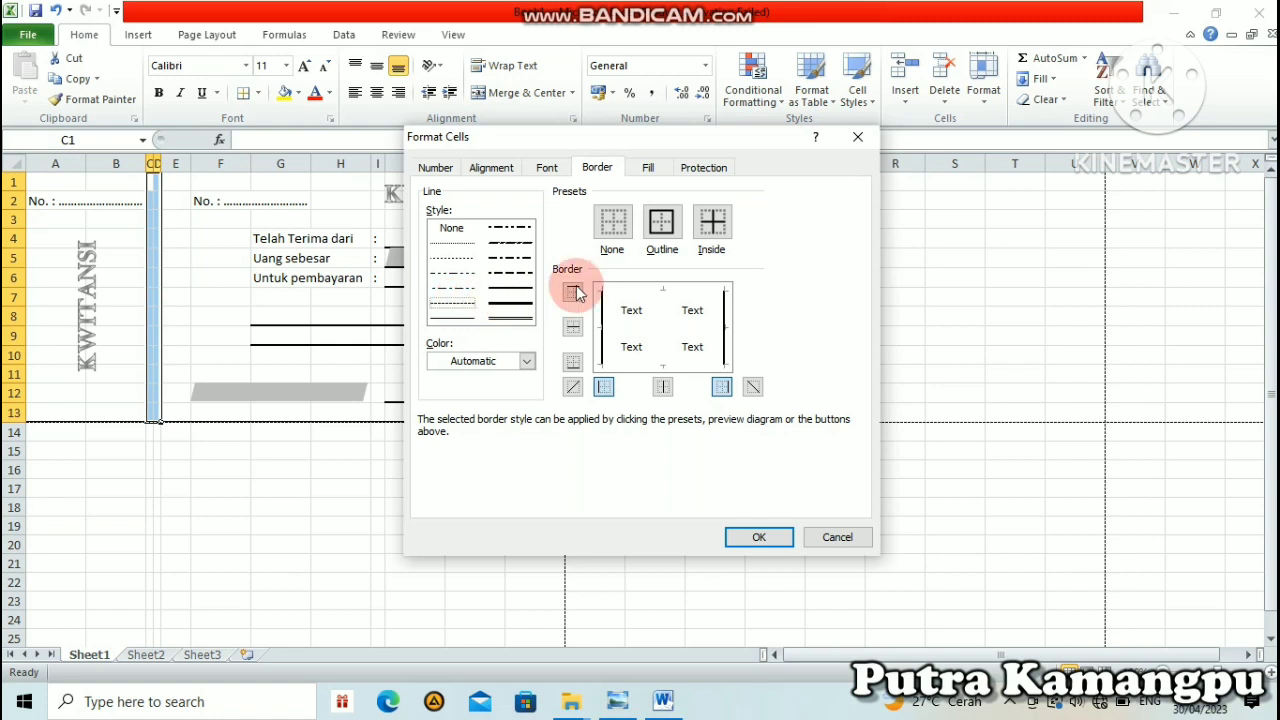
left_click(663, 328)
left_click(722, 387)
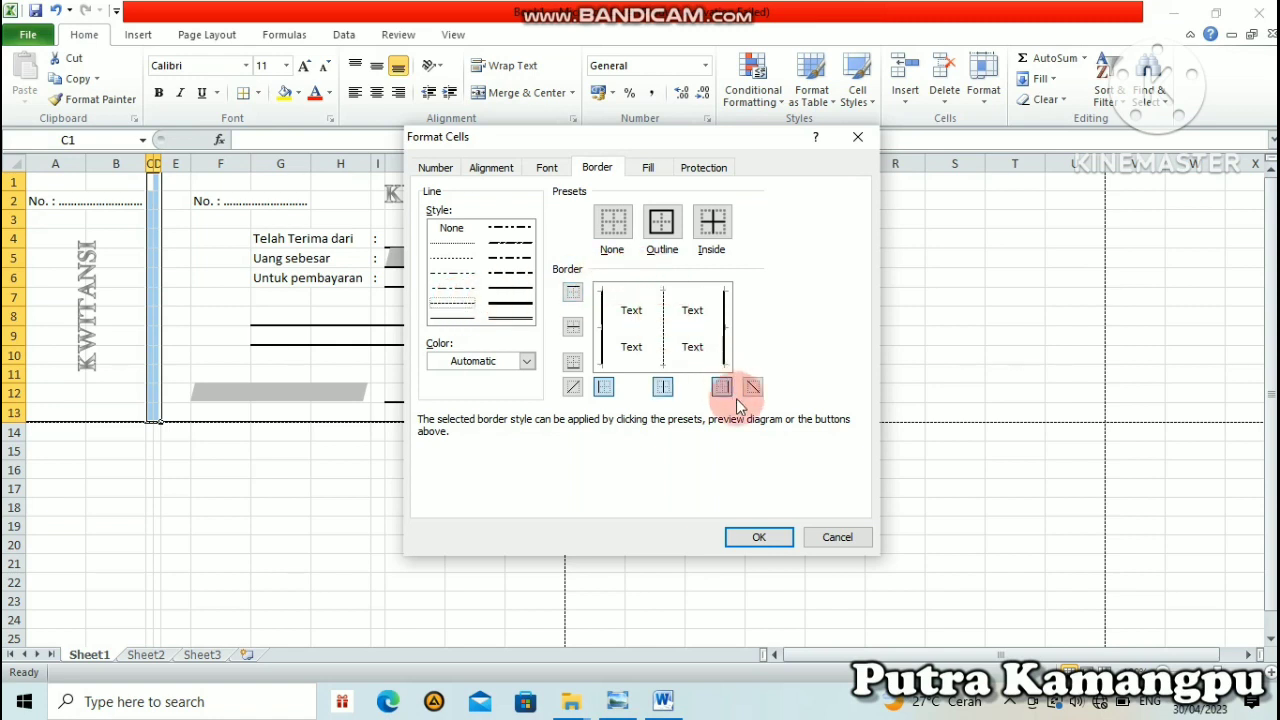
left_click(758, 540)
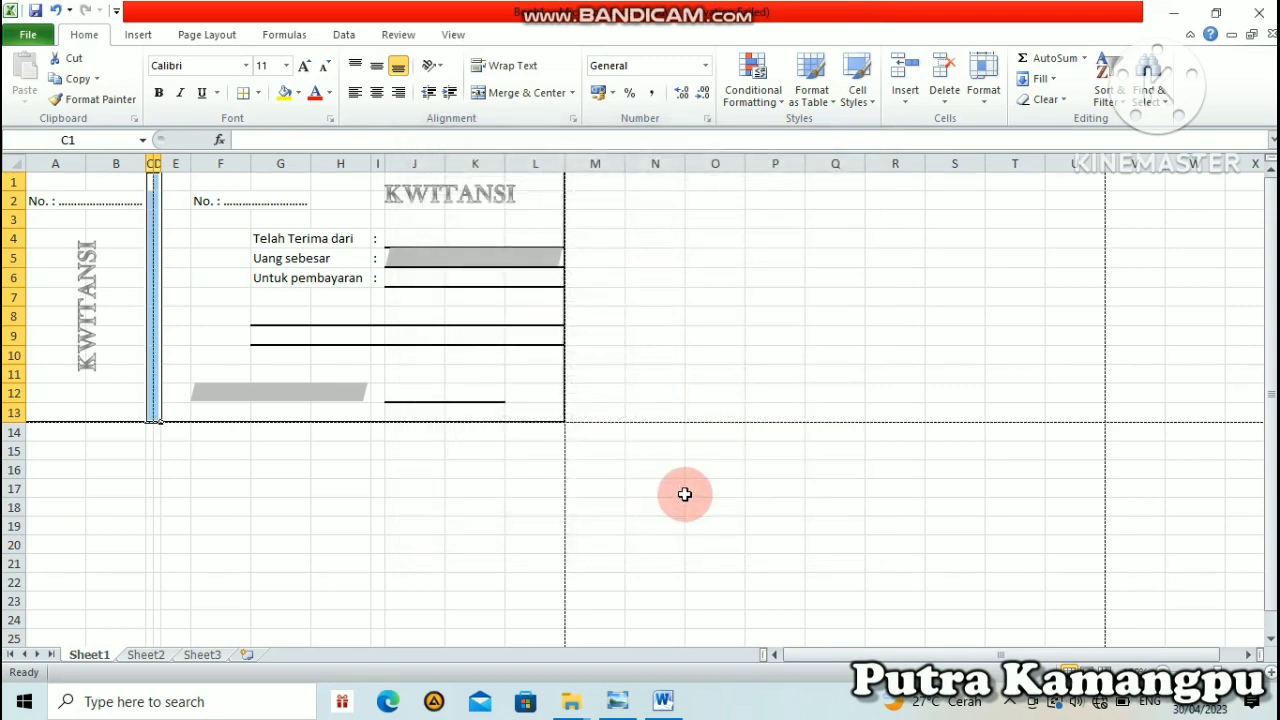
left_click(252, 358)
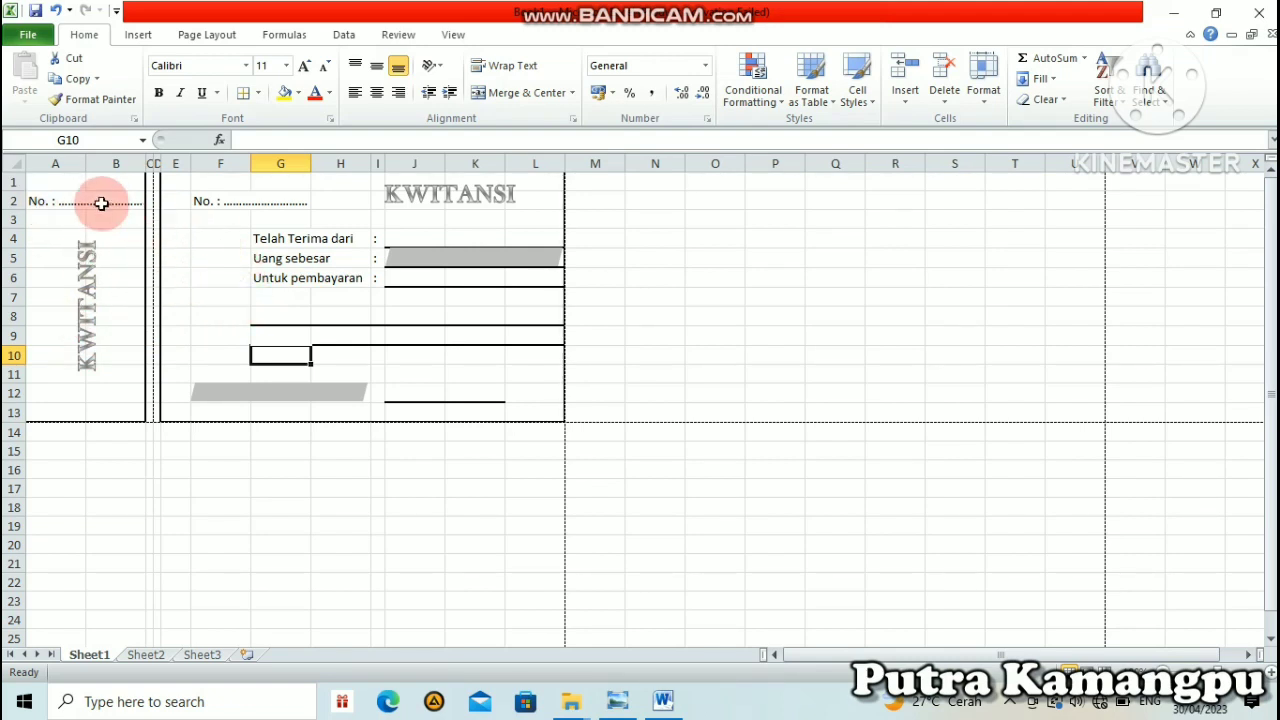
Fill the stub A1:B13 with Olive Green Accent 3, Lighter 60%
left_click(32, 180)
left_click_drag(80, 195, 124, 407)
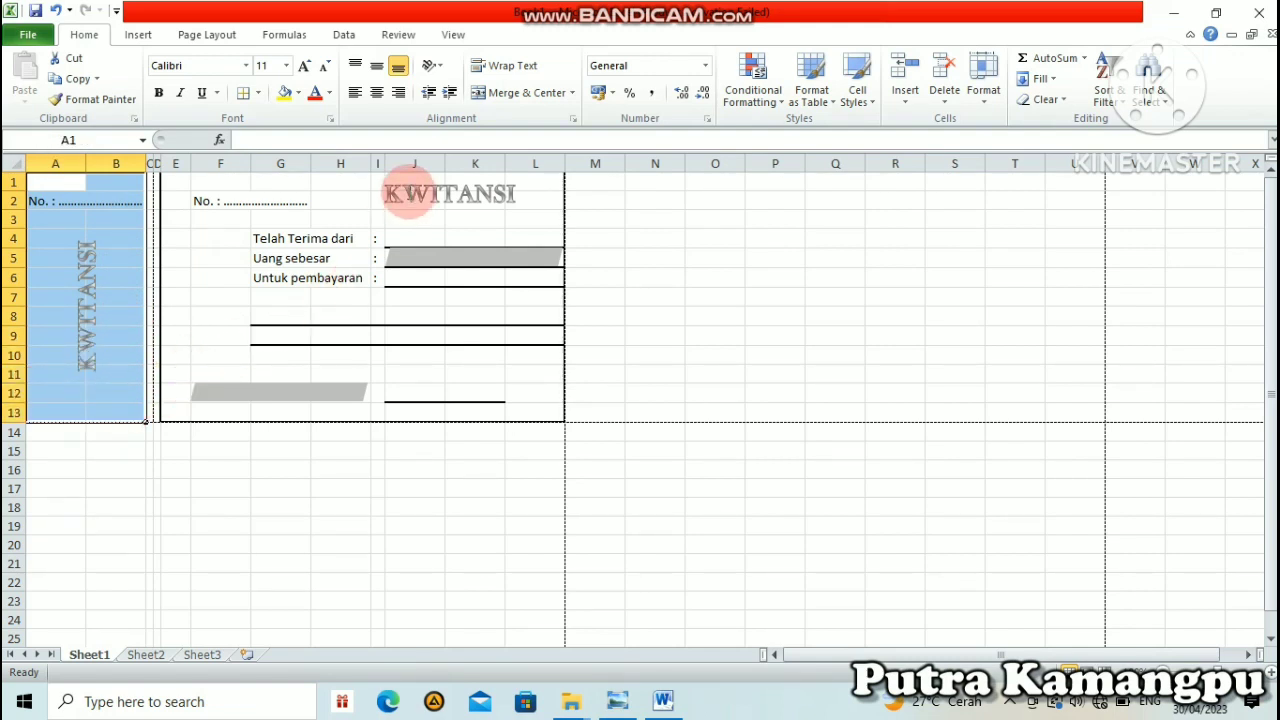
left_click(303, 97)
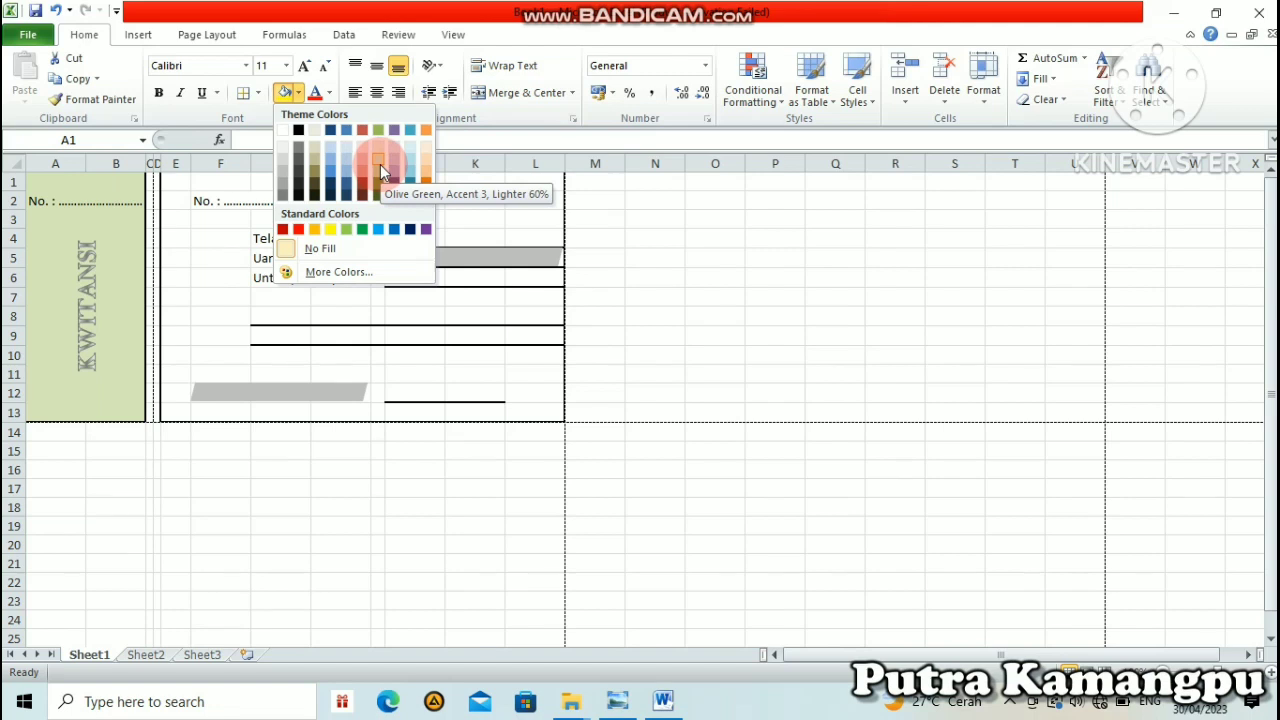
left_click(380, 164)
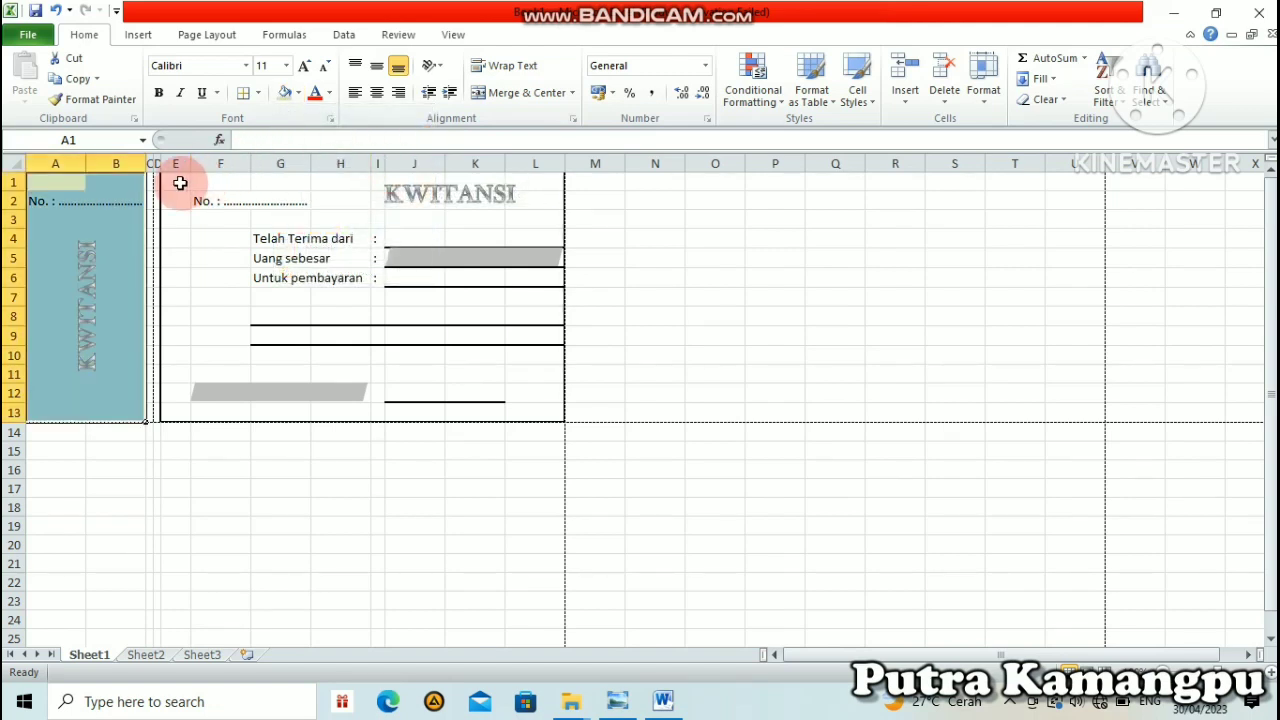
Apply the same olive green fill to the receipt body E1:L13 and the D1:D13 strip
left_click_drag(180, 183, 527, 407)
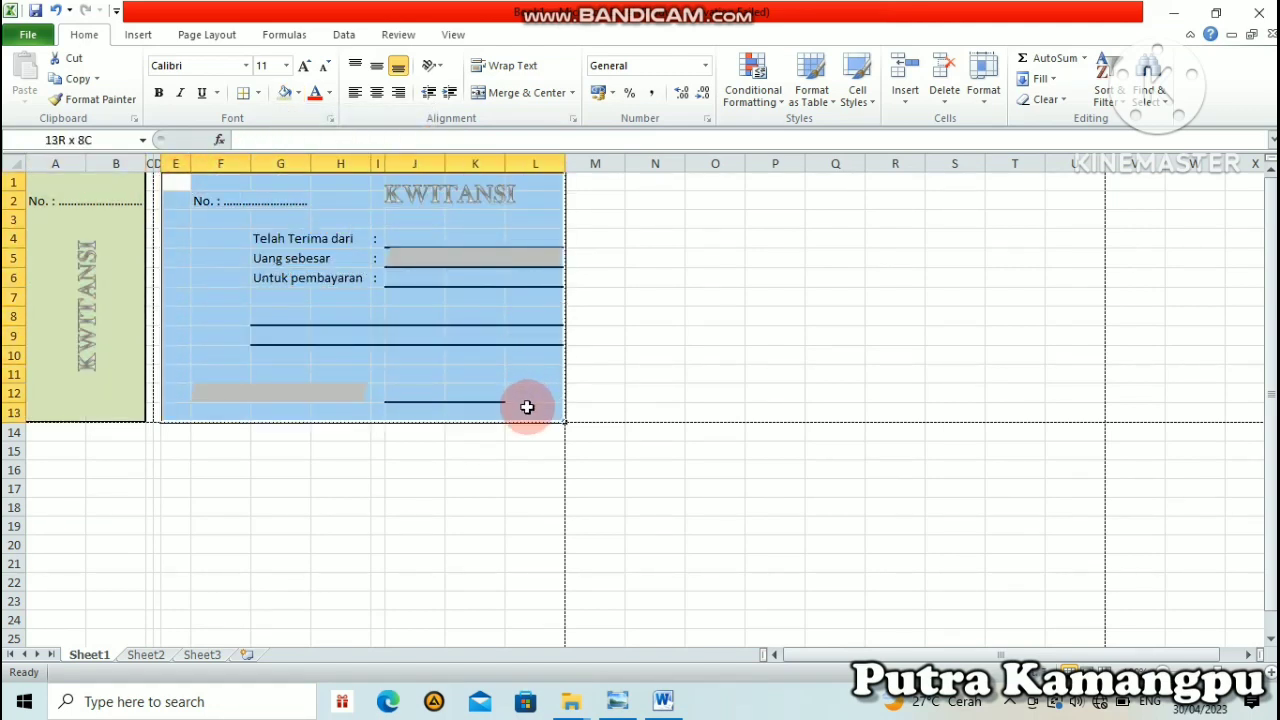
left_click(283, 96)
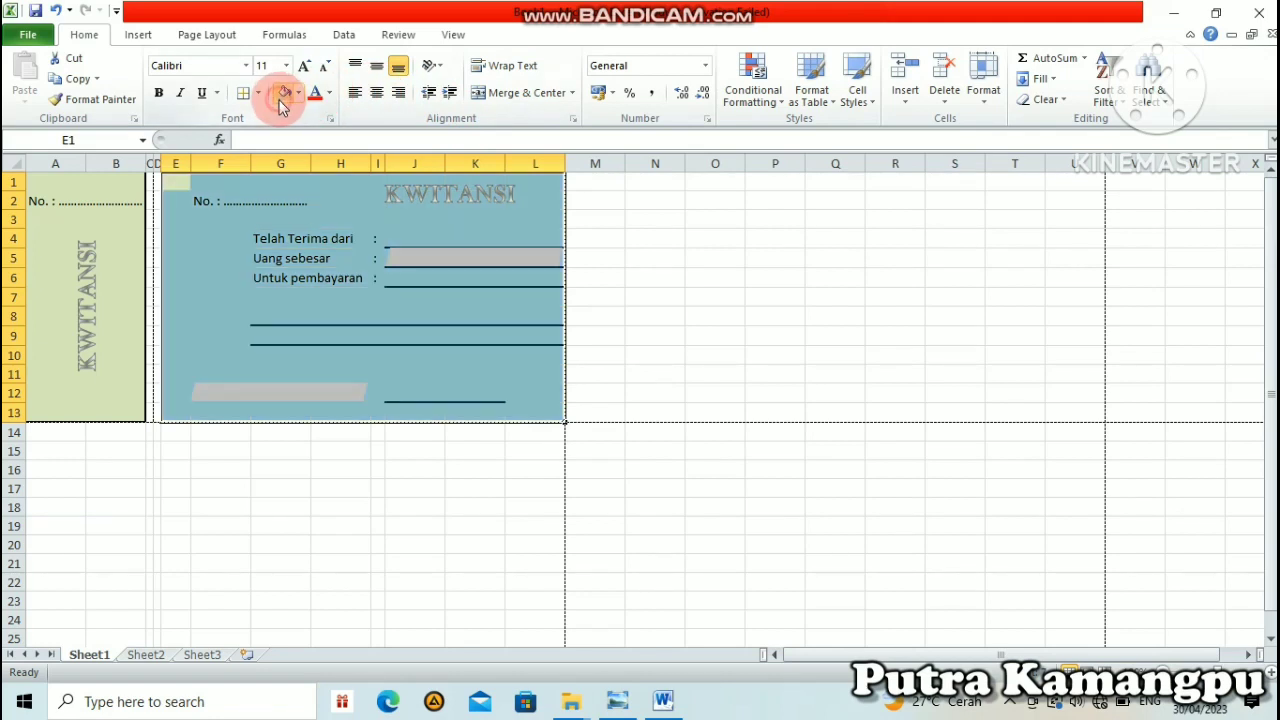
left_click(668, 295)
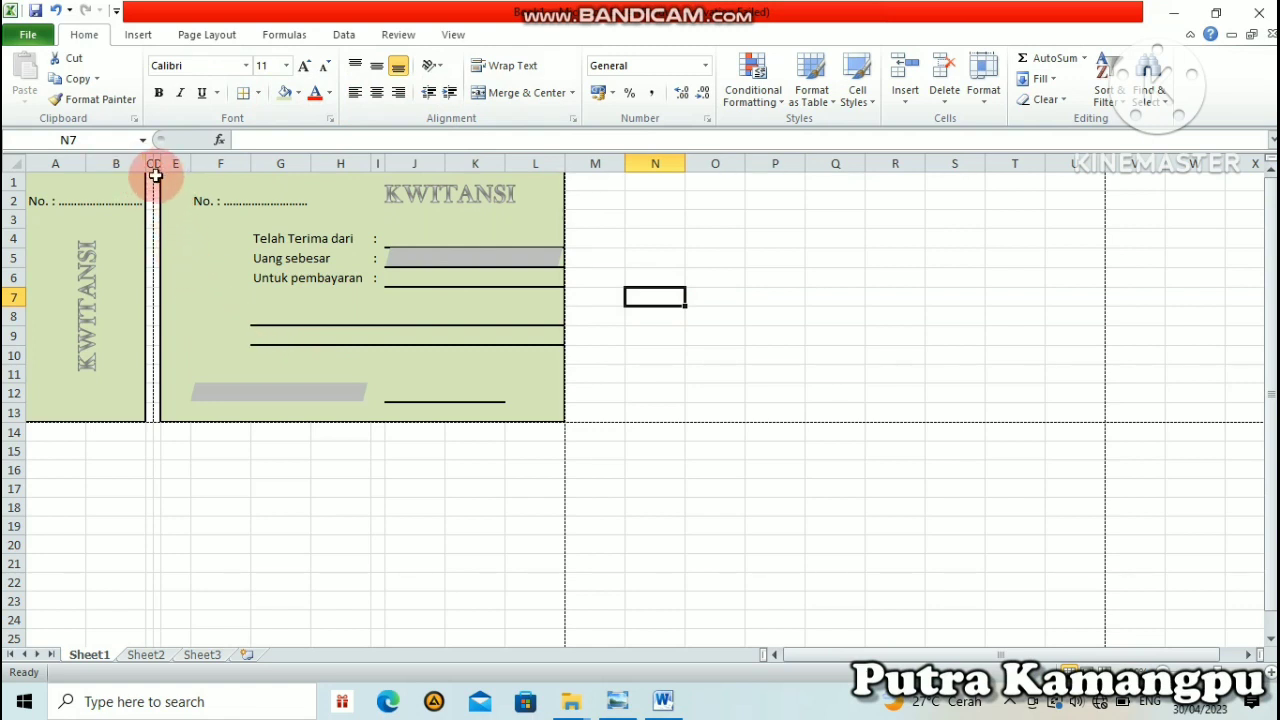
left_click_drag(155, 176, 150, 410)
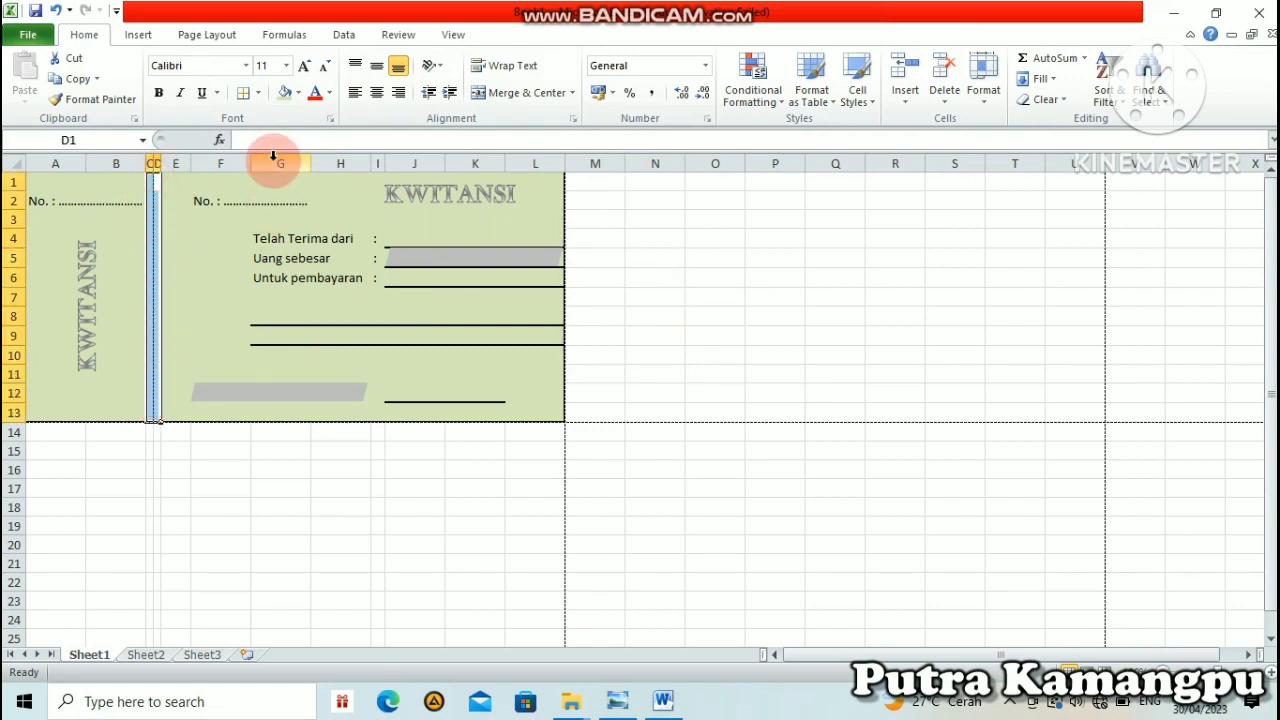
left_click(284, 93)
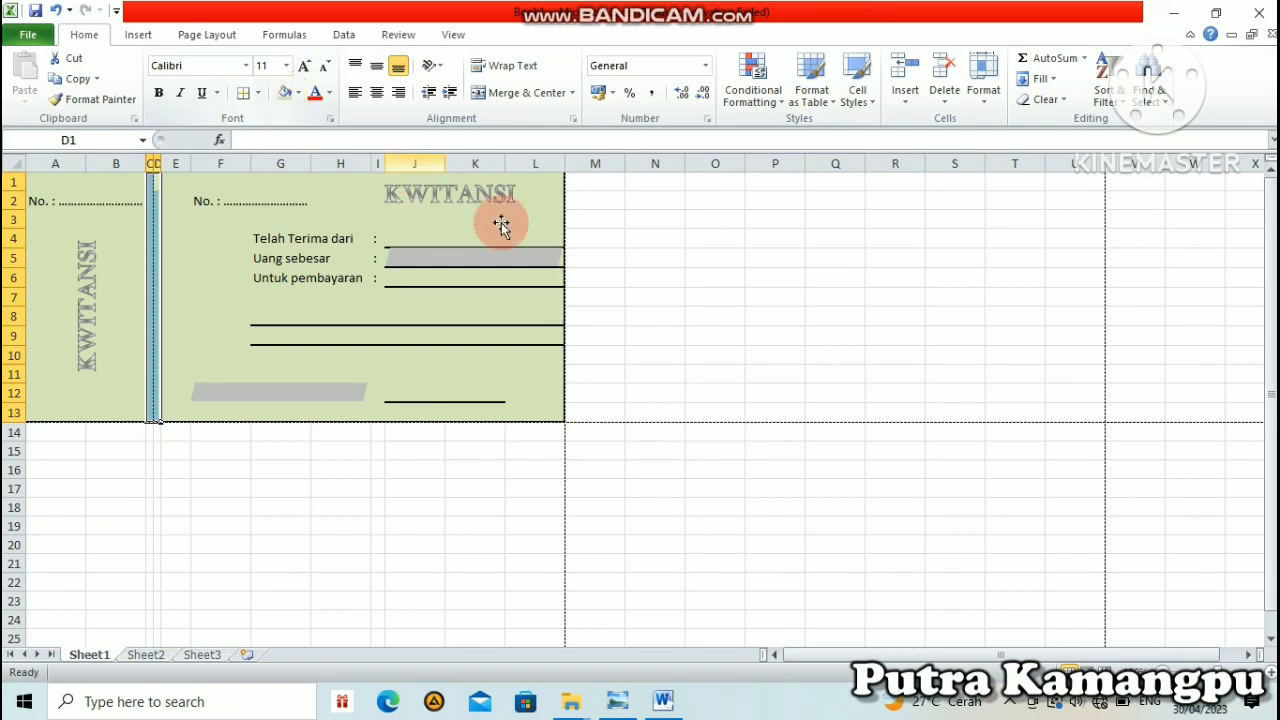
left_click(654, 280)
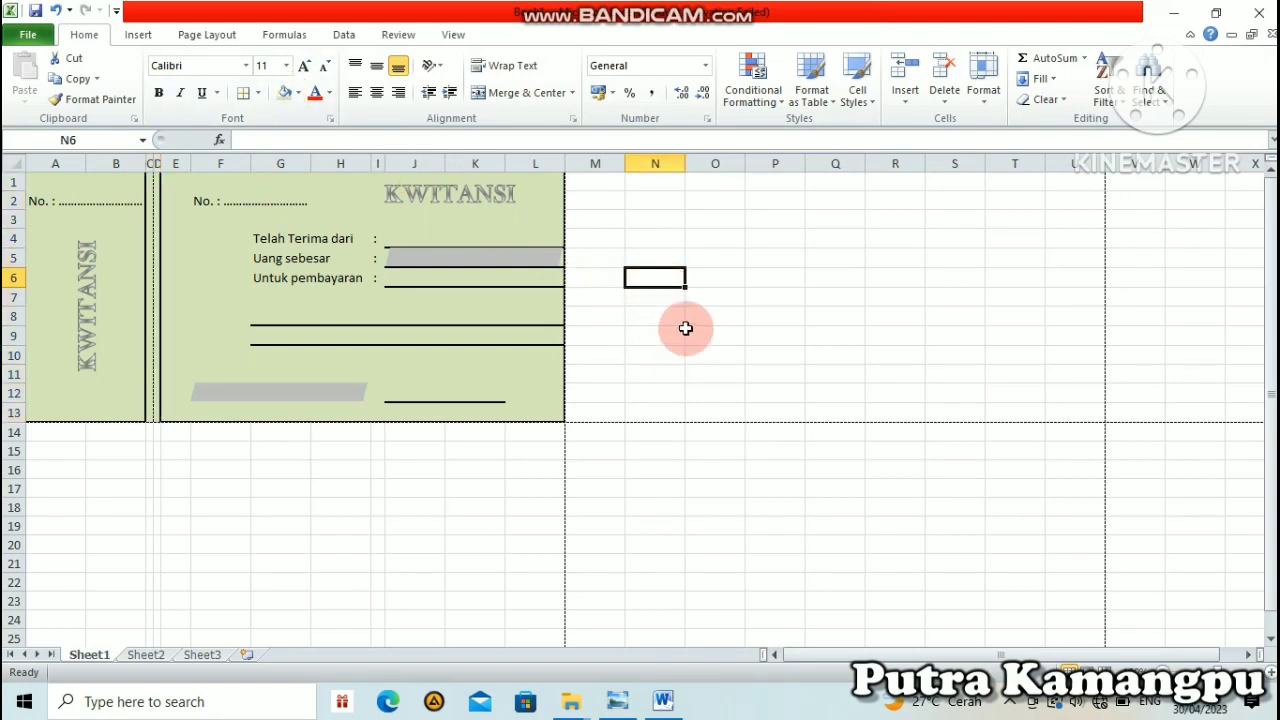
Switch to Page Layout view and merge and centre the stub's No. line across A2:B3
left_click(1088, 670)
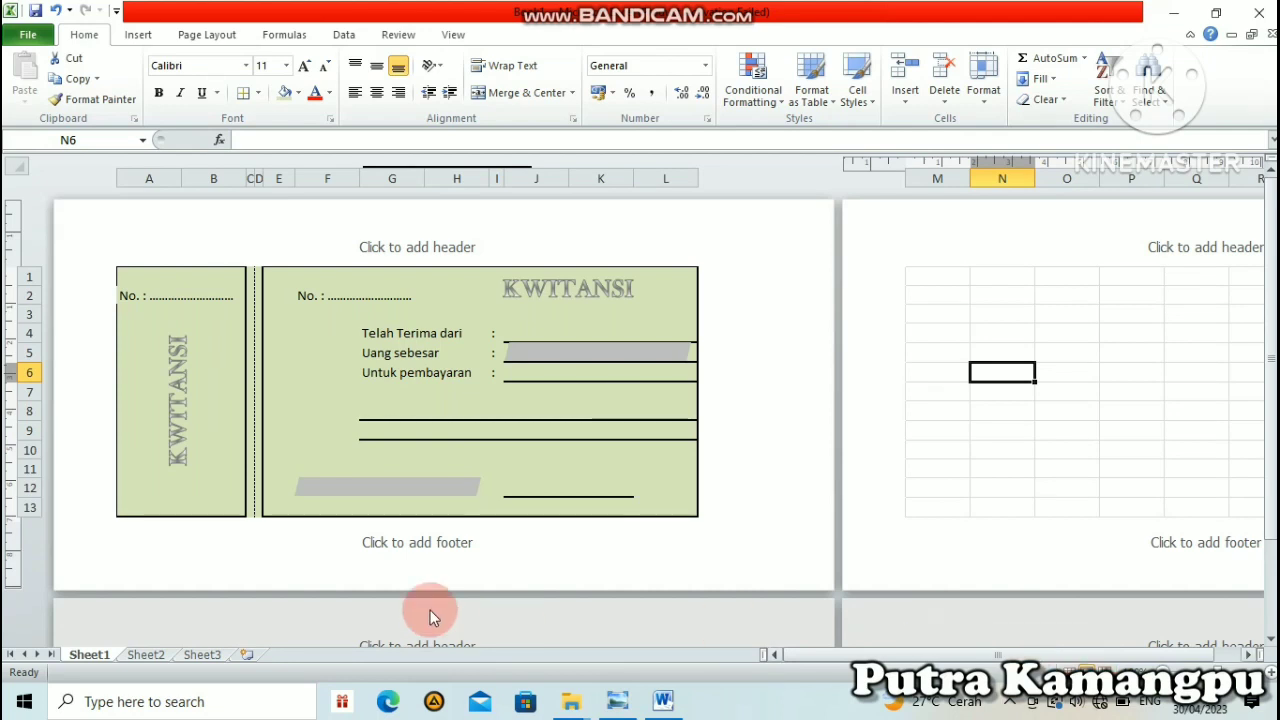
left_click(129, 289)
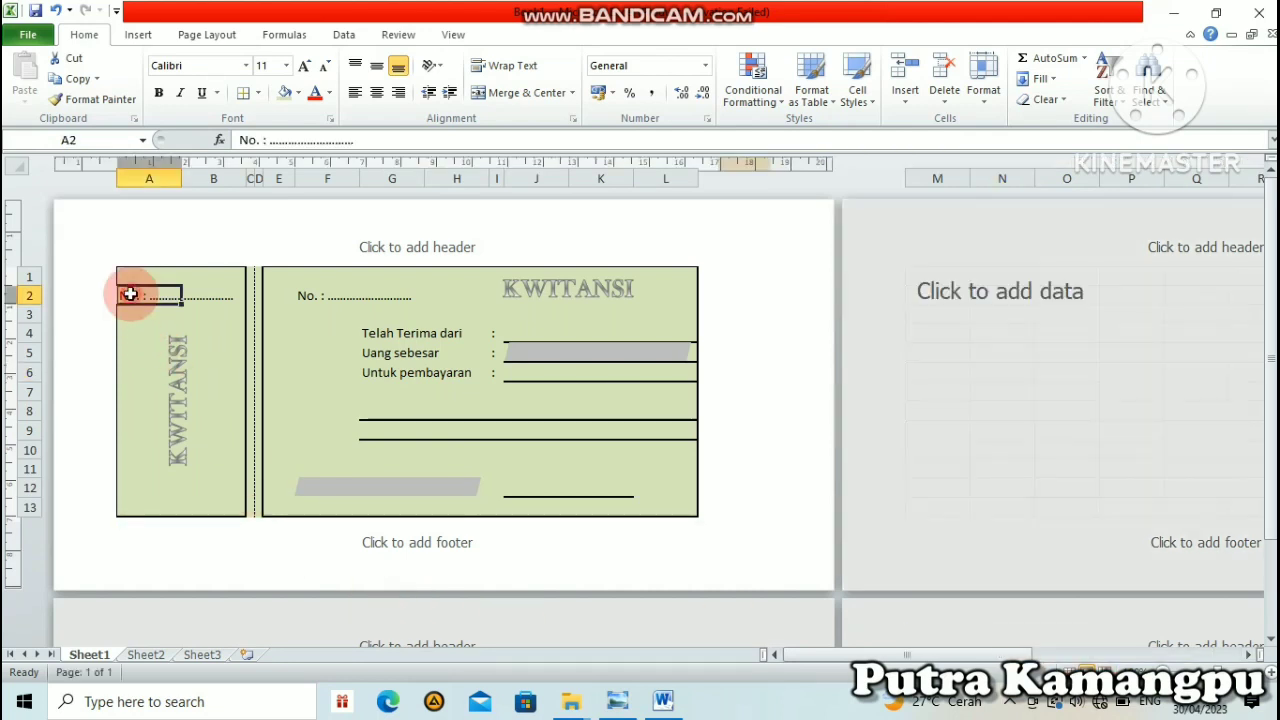
double_click(177, 291)
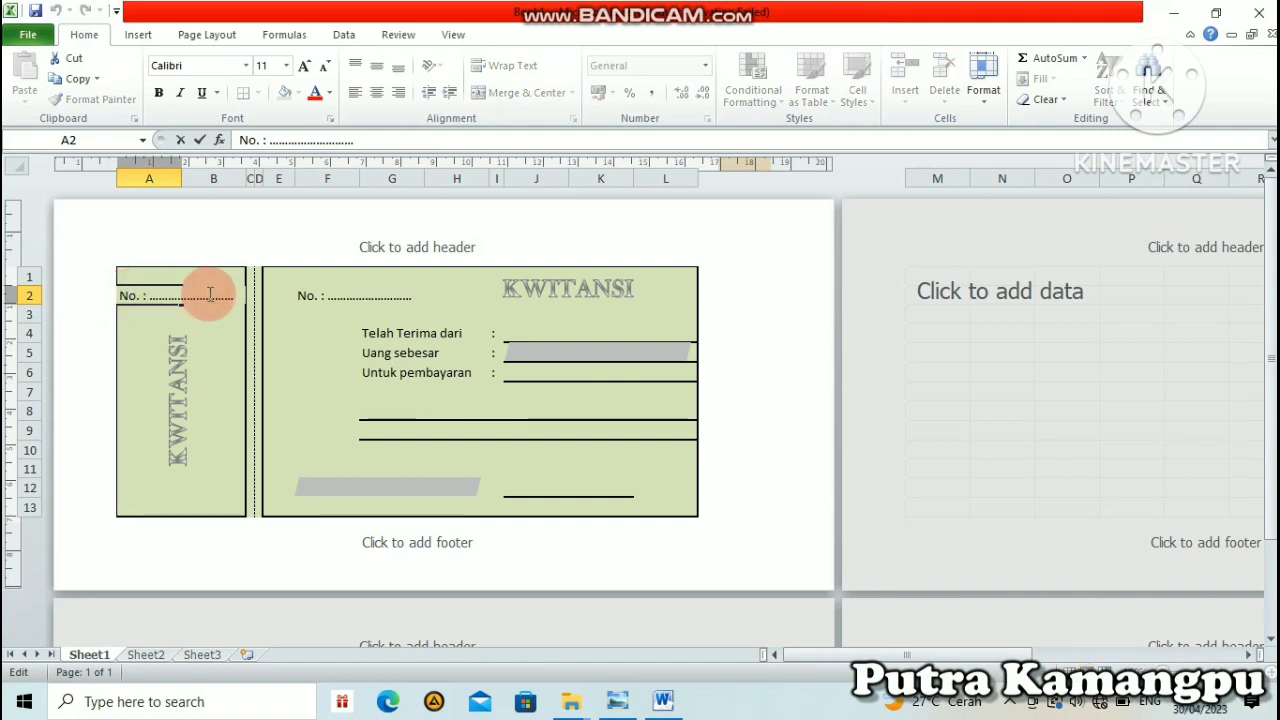
left_click(171, 351)
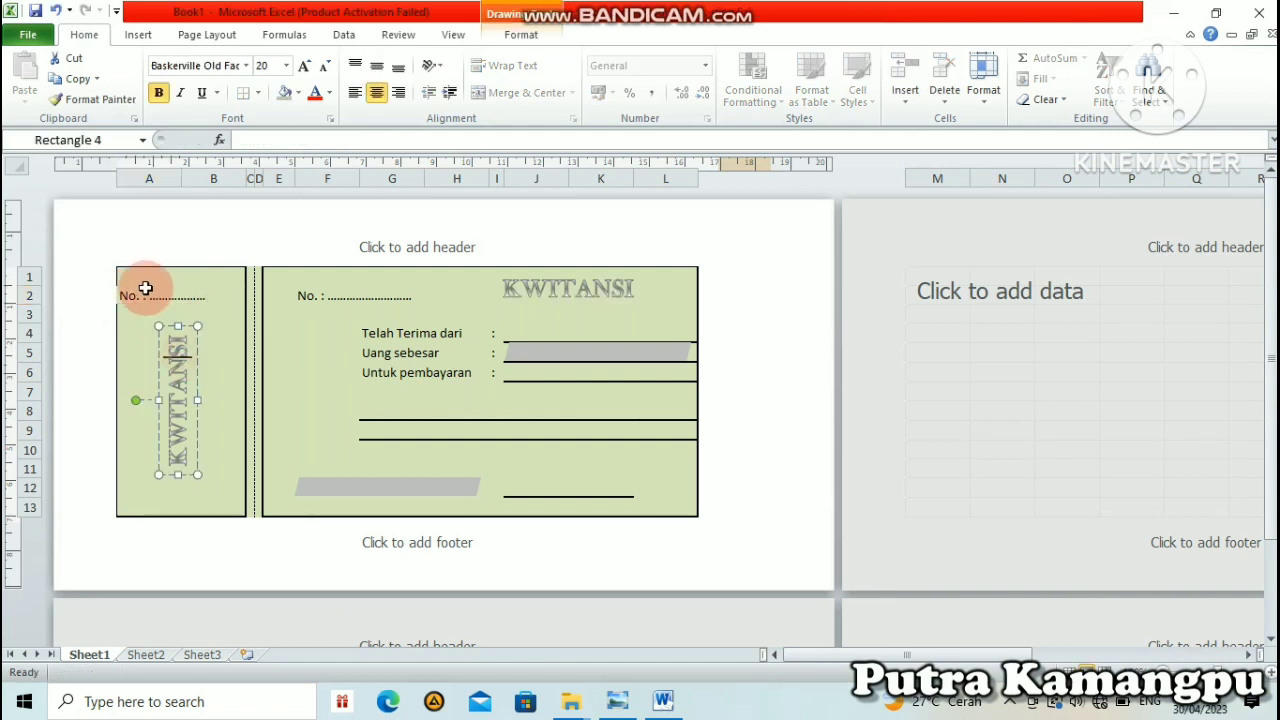
left_click_drag(129, 288, 204, 297)
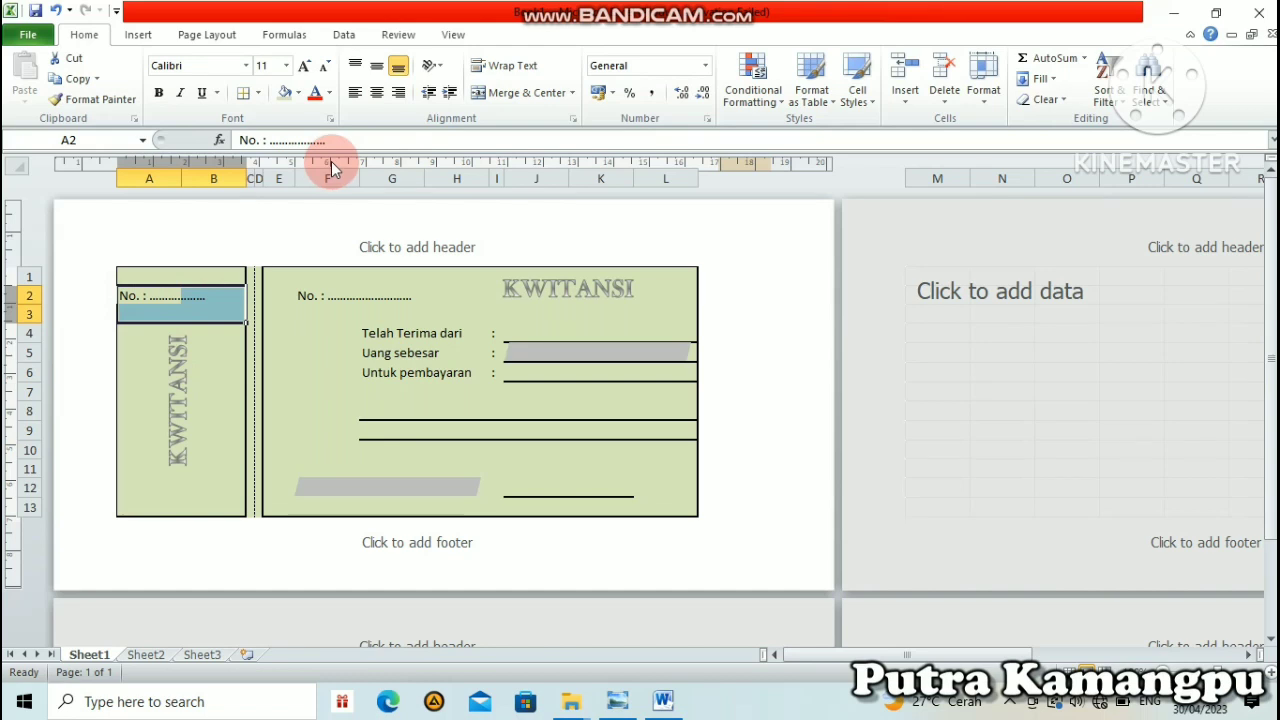
left_click(525, 100)
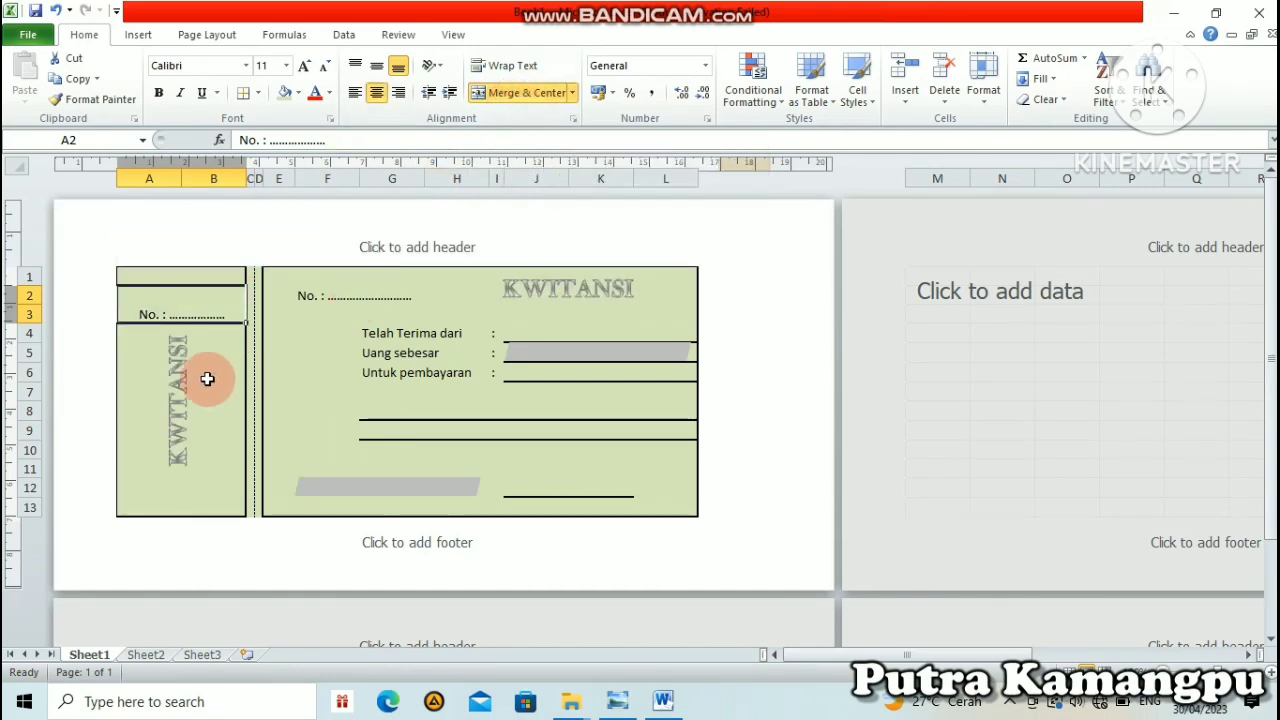
Check the merged No. cell and select the lower grey parallelogram
left_click_drag(206, 370, 207, 378)
left_click(200, 298)
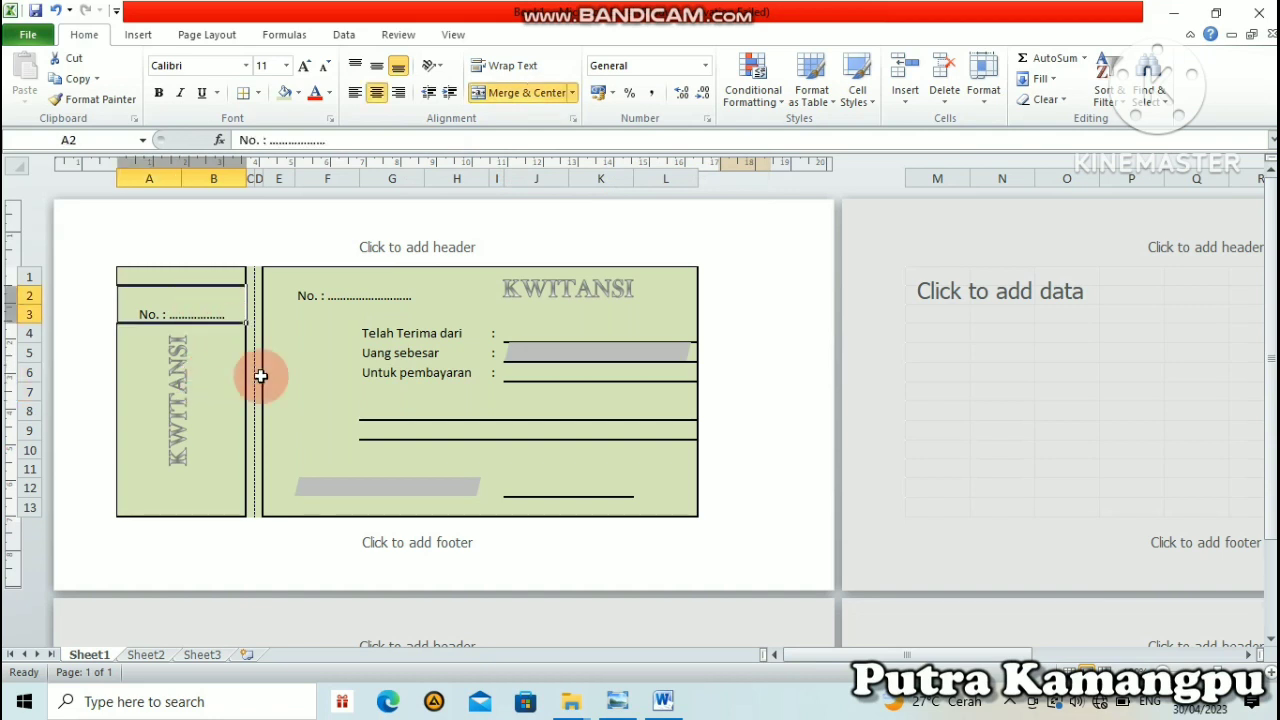
left_click_drag(466, 428, 469, 441)
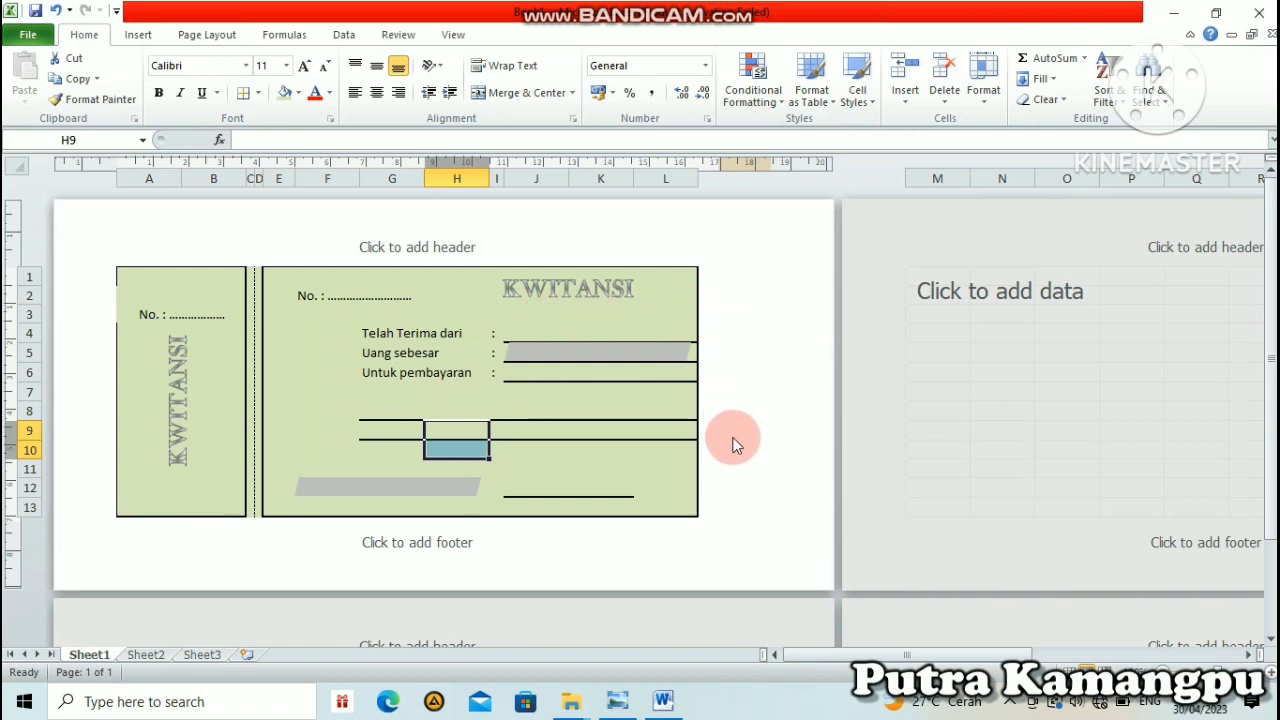
left_click_drag(496, 449, 496, 468)
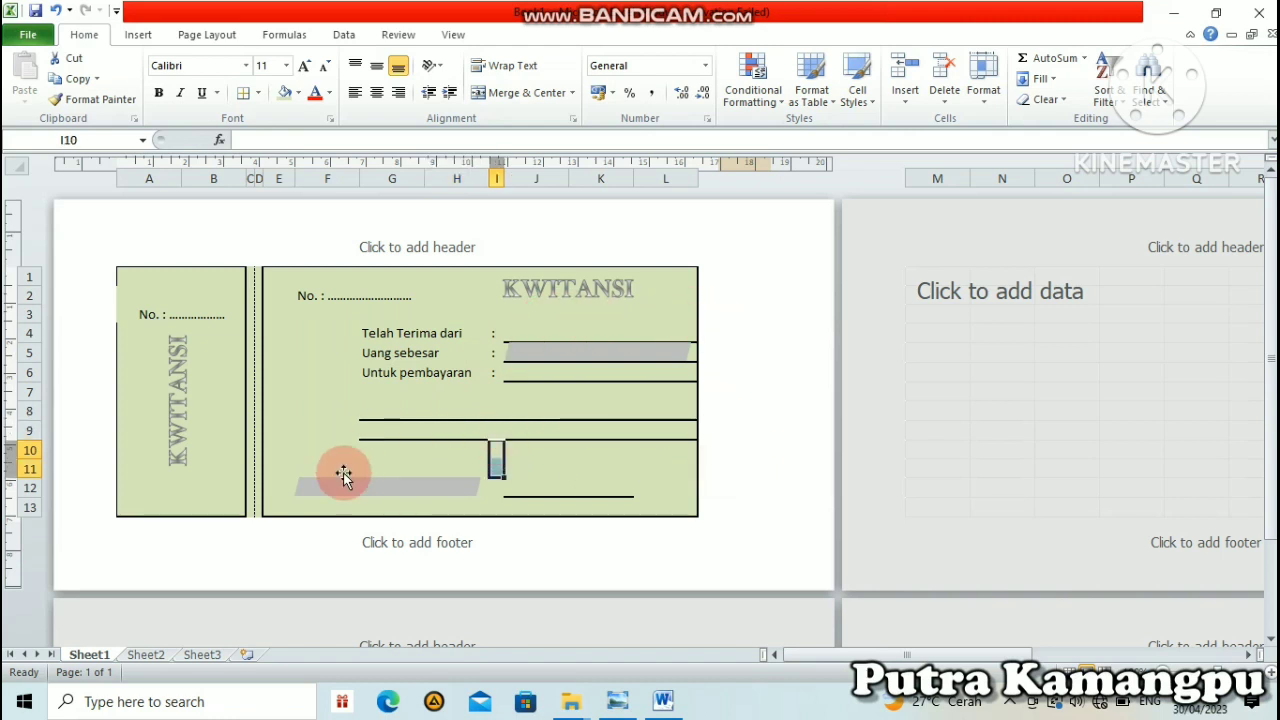
left_click(340, 478)
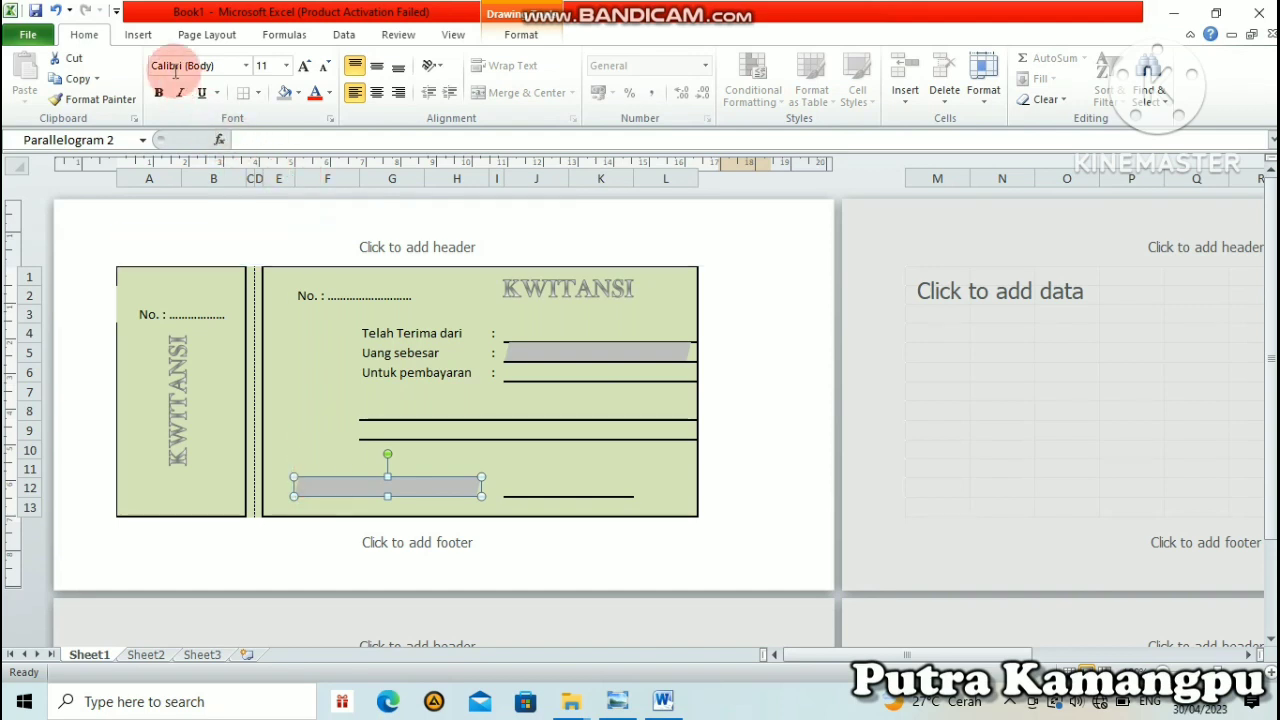
Enter Edit Text on the grey parallelogram, show Drawing Tools Format, and select the vertical KWITANSI WordArt
right_click(366, 490)
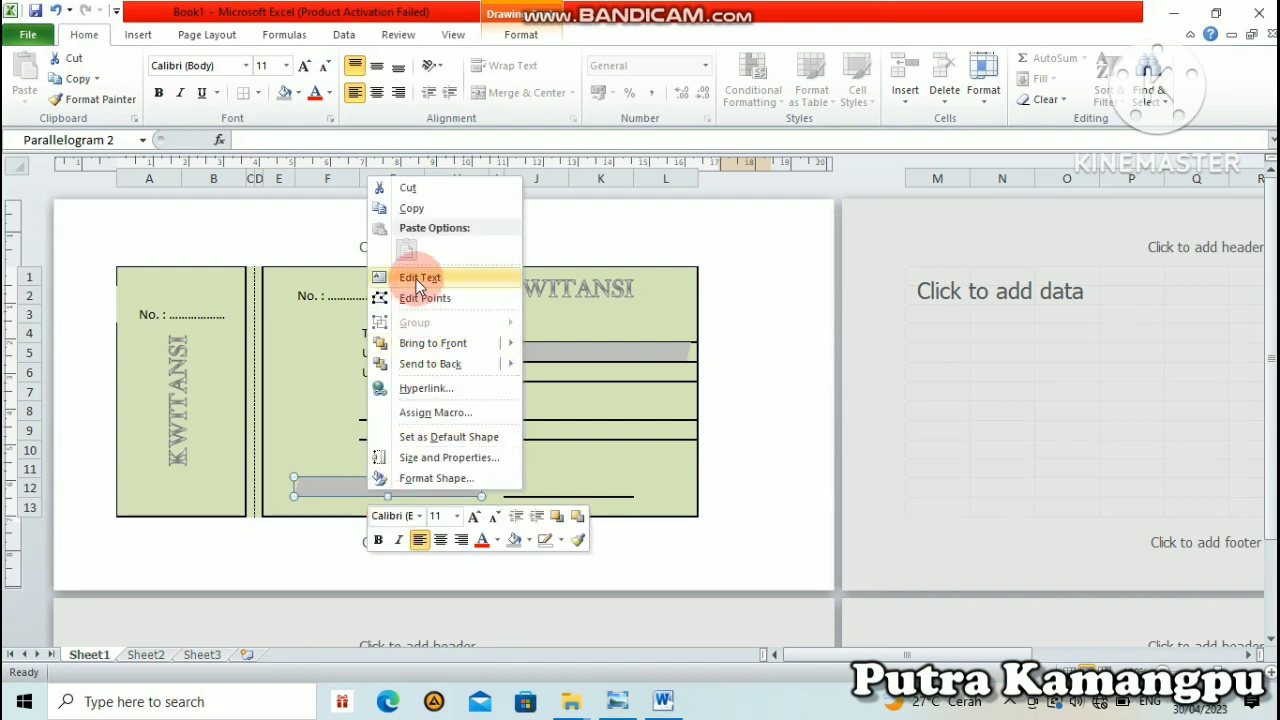
left_click(416, 279)
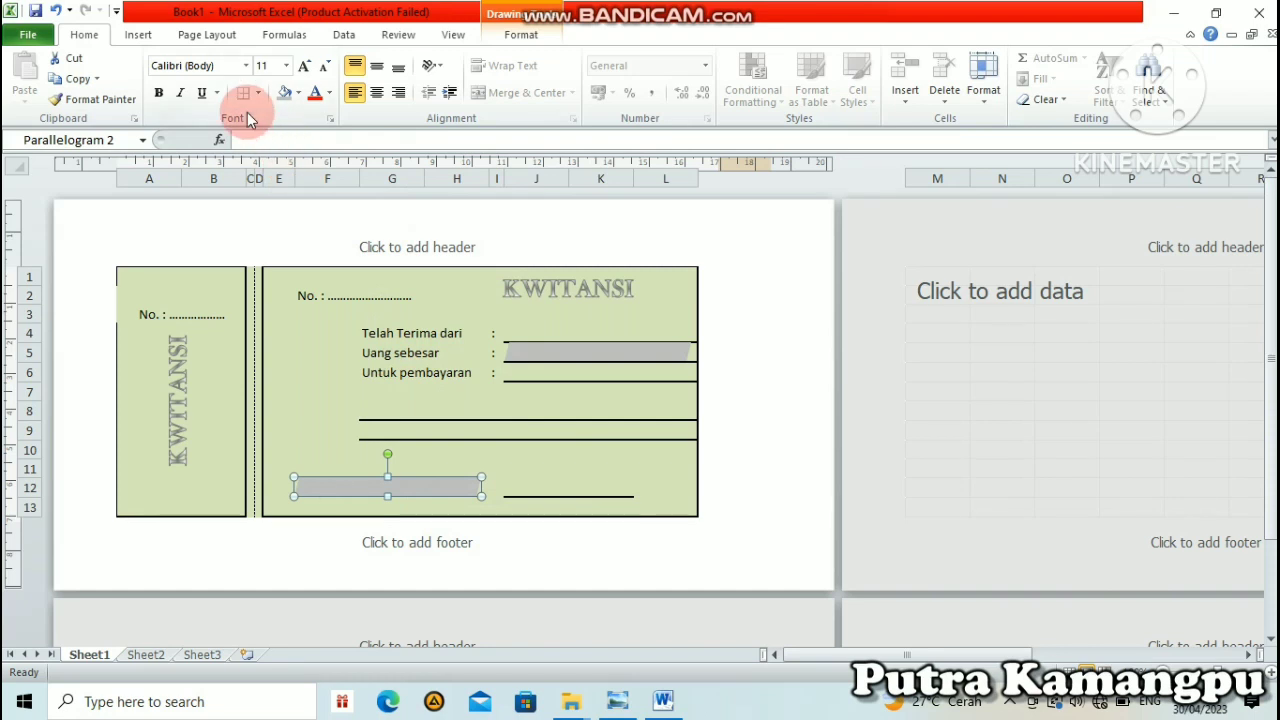
left_click(544, 36)
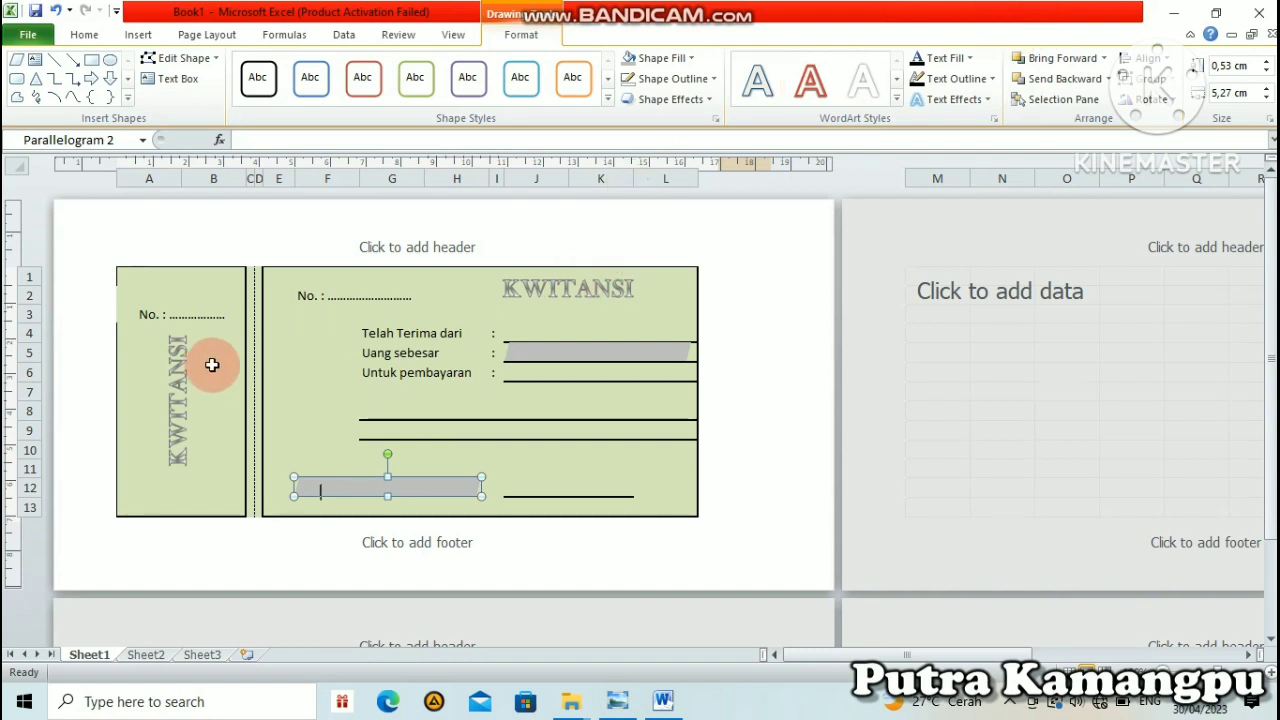
left_click(173, 367)
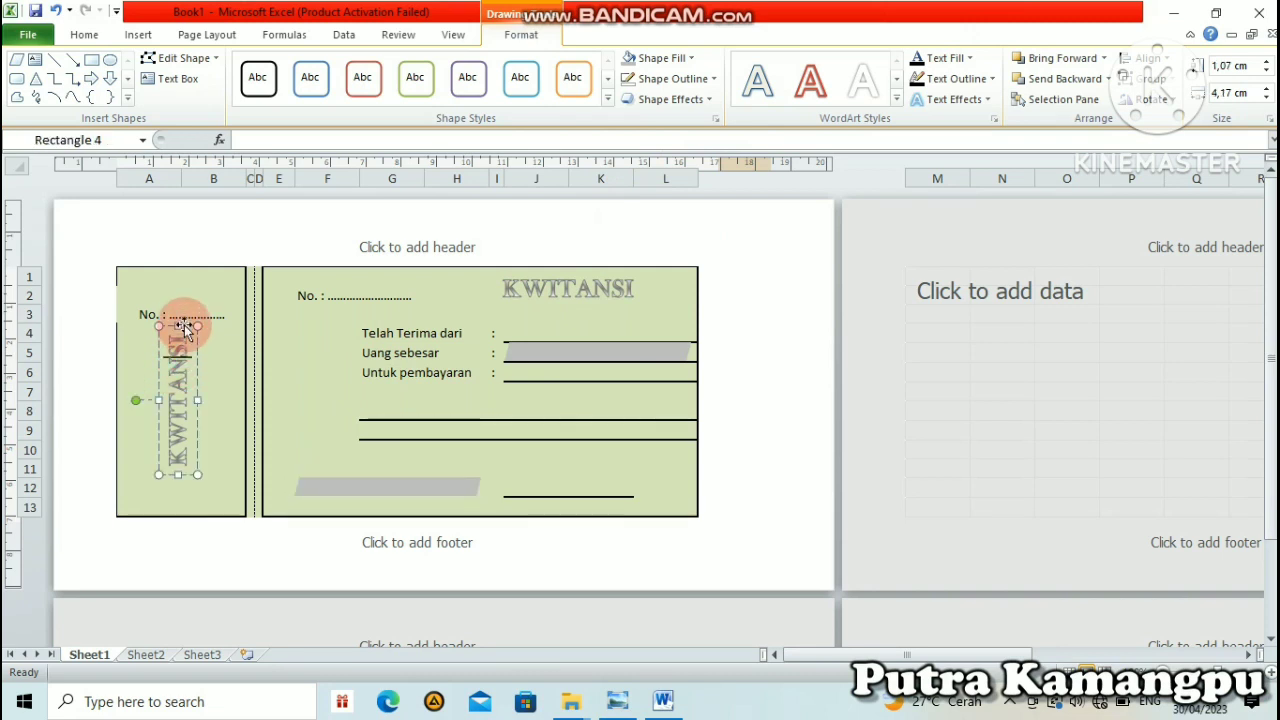
Duplicate the vertical KWITANSI WordArt and lay the copy horizontally above the lower grey bar
key("ctrl+d")
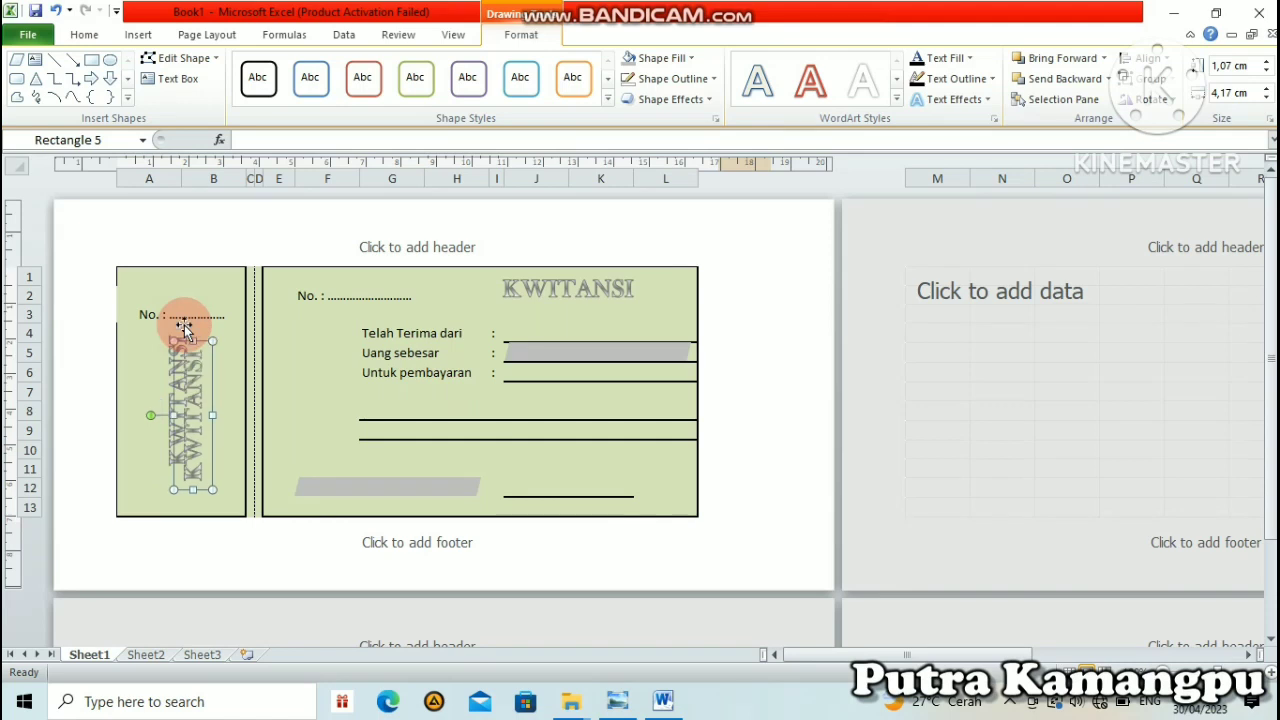
left_click_drag(200, 343, 345, 370)
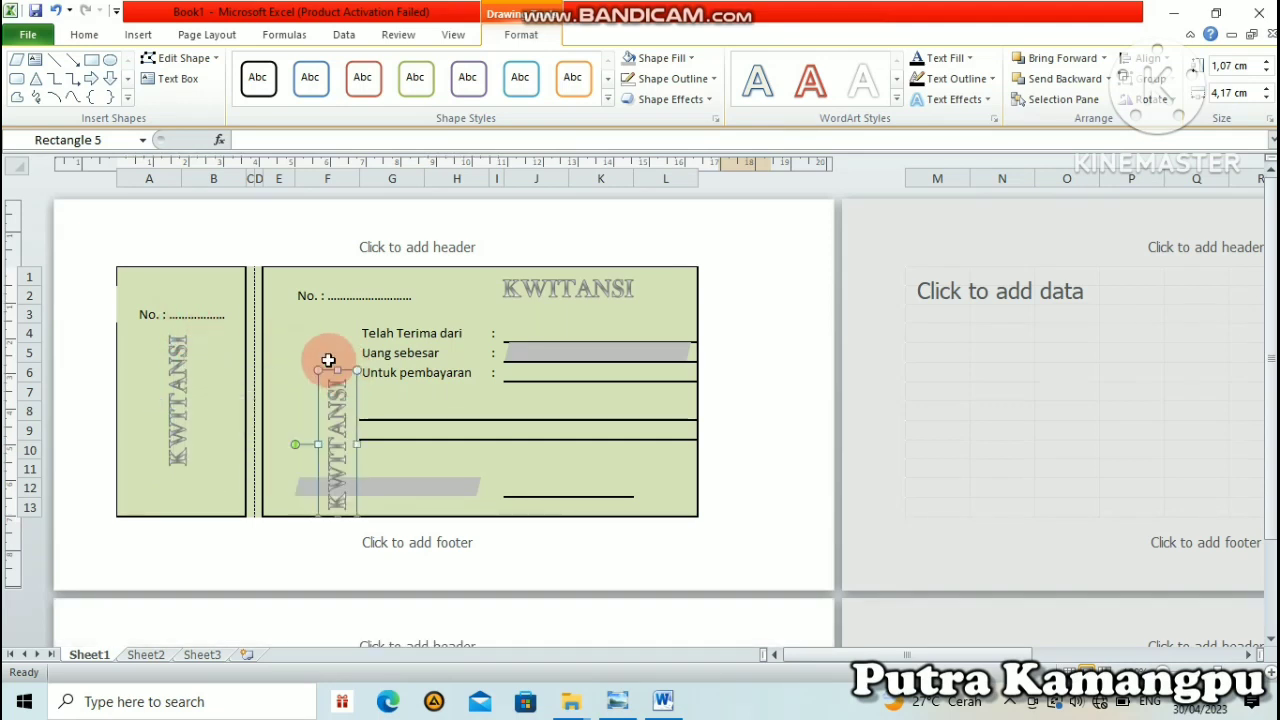
mouse_move(293, 443)
left_mouse_down()
mouse_move(405, 372)
mouse_move(335, 412)
mouse_move(346, 423)
mouse_move(336, 410)
left_mouse_up()
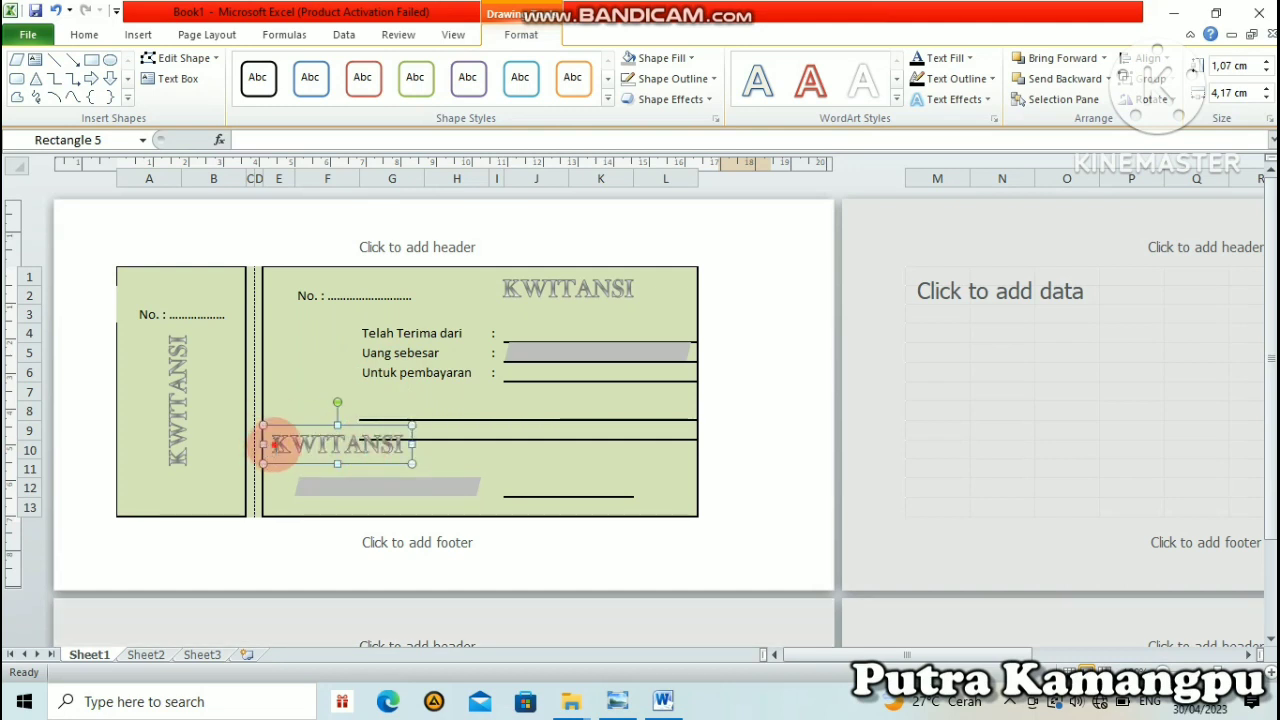
left_click_drag(270, 445, 395, 447)
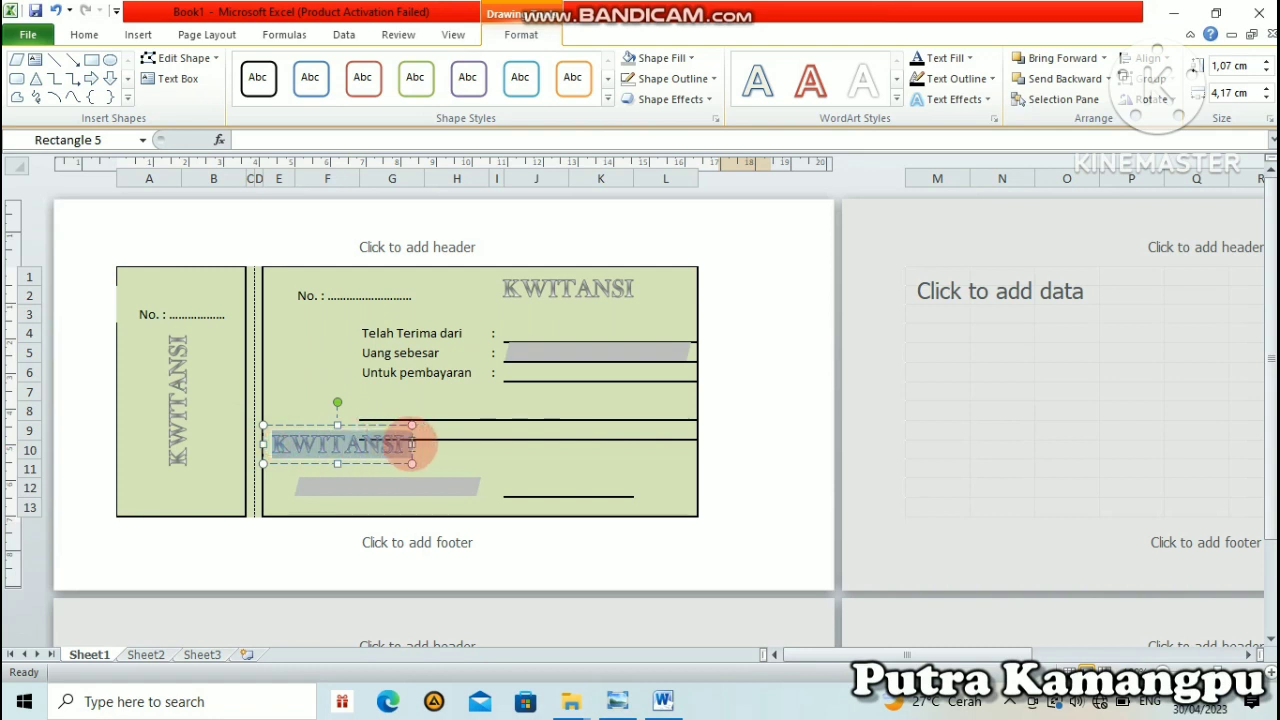
left_click(84, 37)
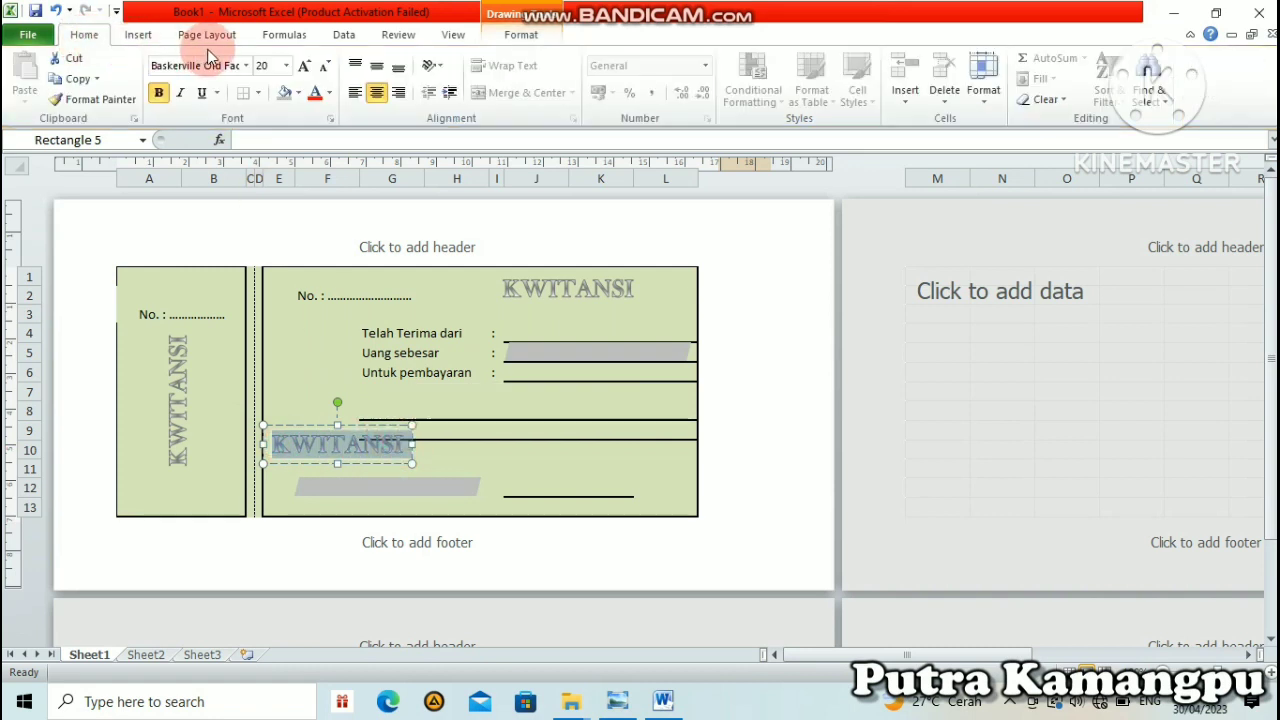
left_click(265, 65)
type("12")
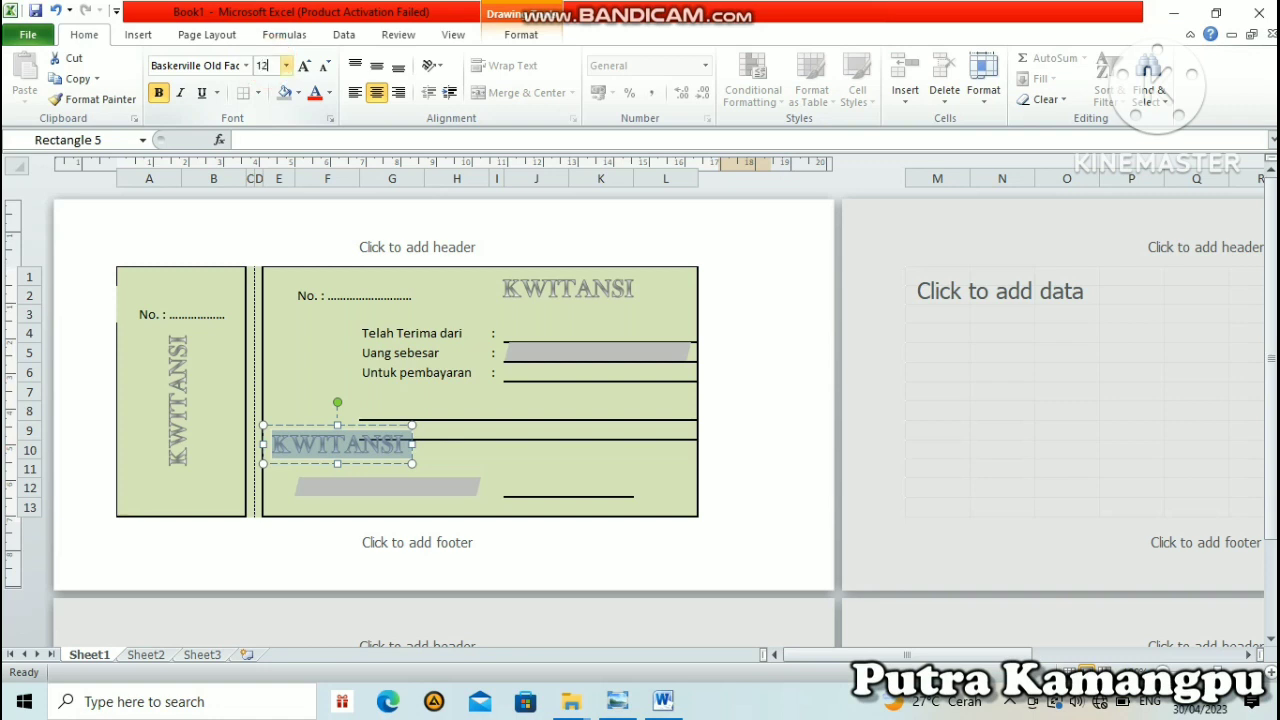
left_click(452, 394)
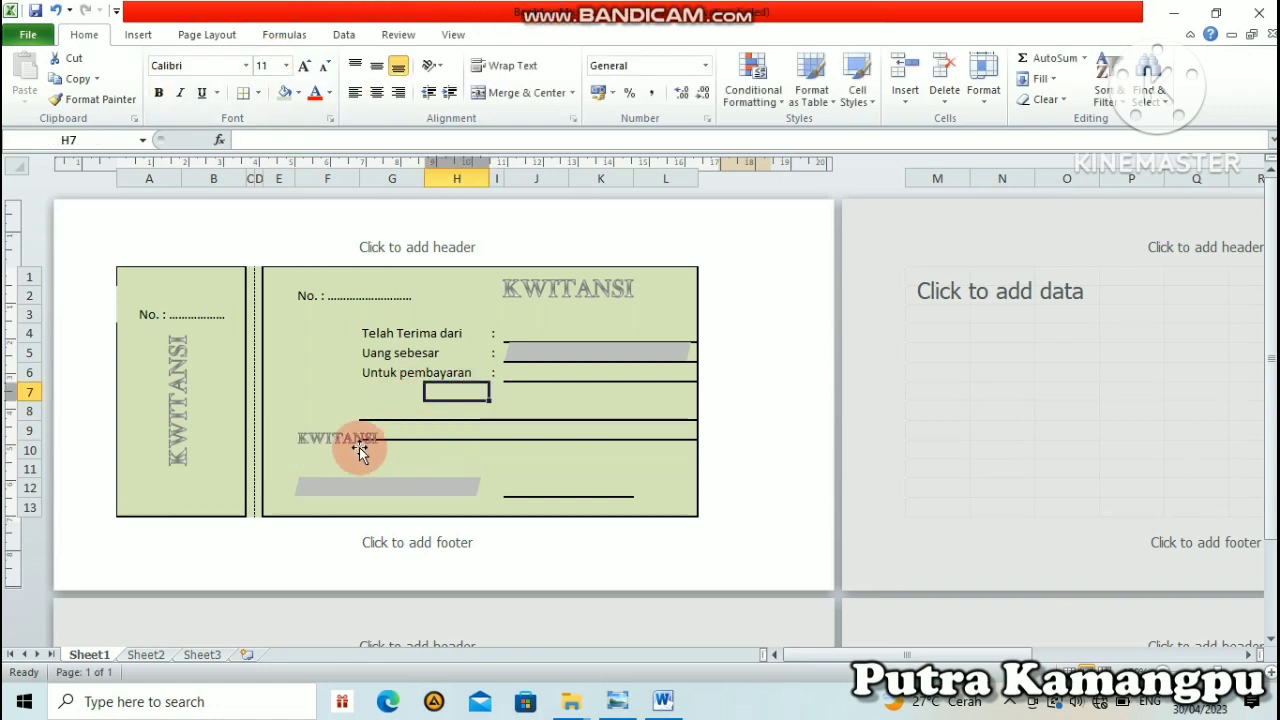
Change the small copy's text to 'Rp' and move it onto the lower grey bar
left_click(358, 443)
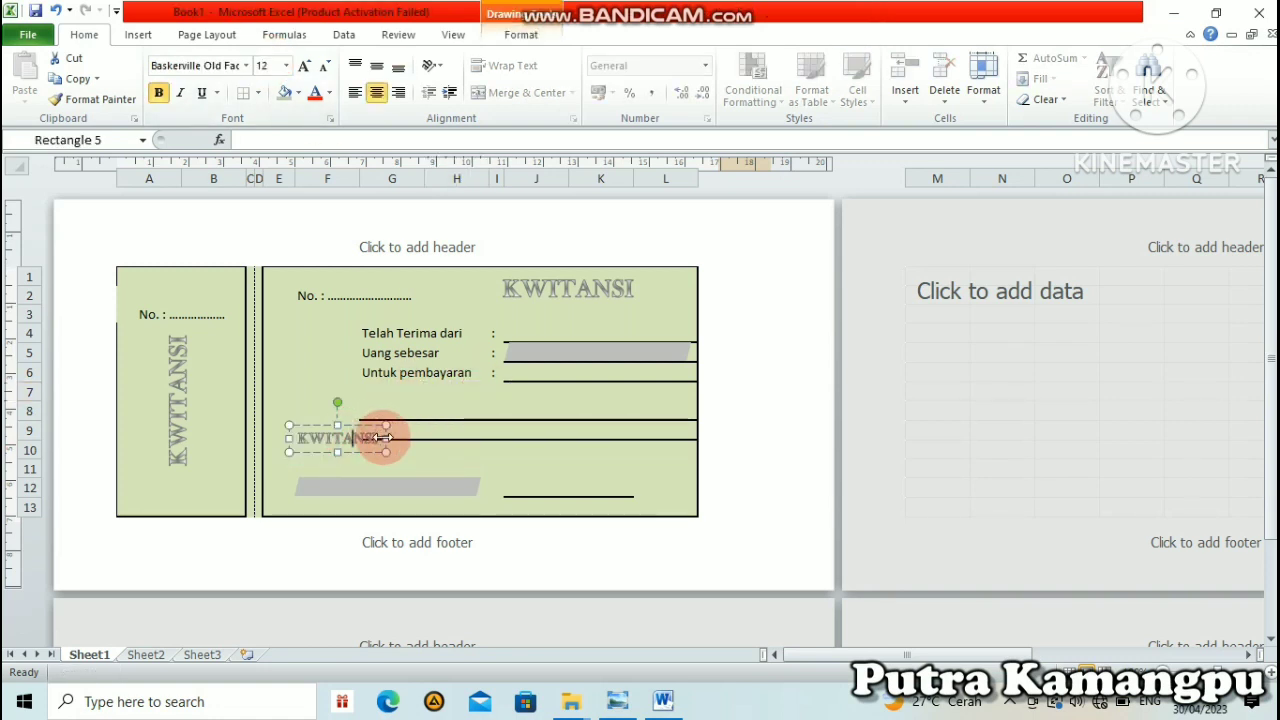
left_click_drag(381, 439, 338, 440)
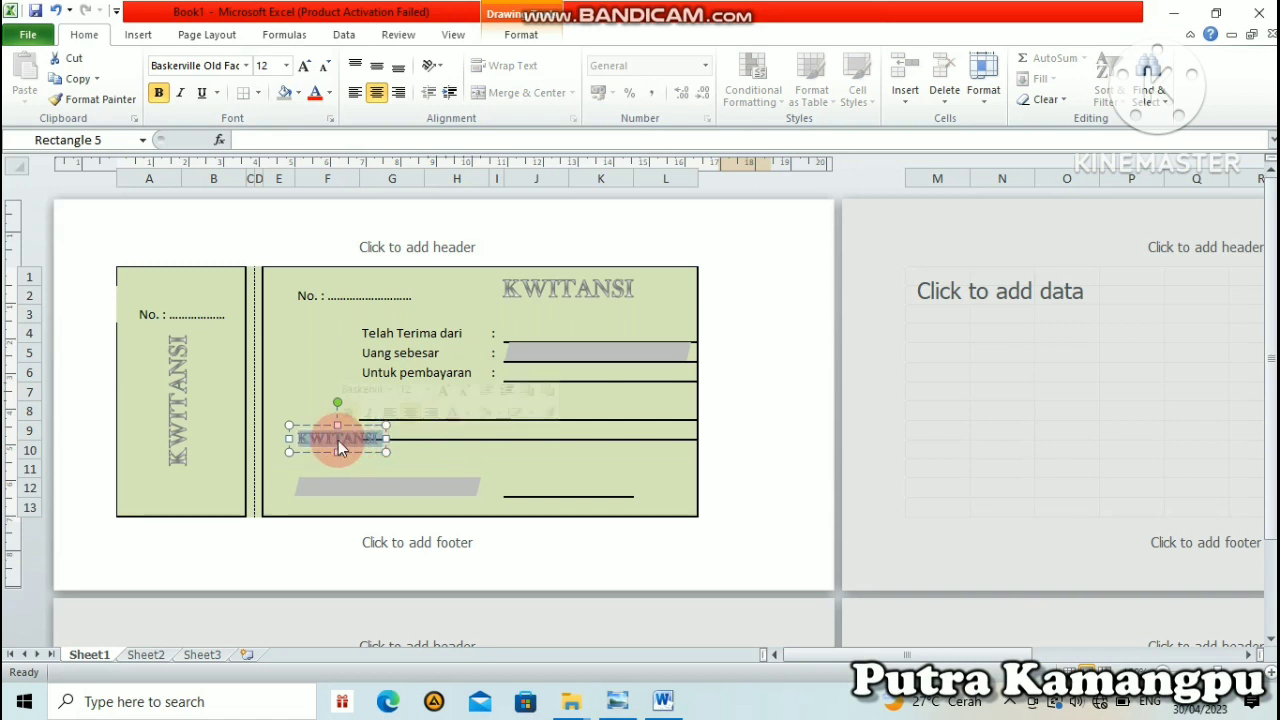
key("BackSpace")
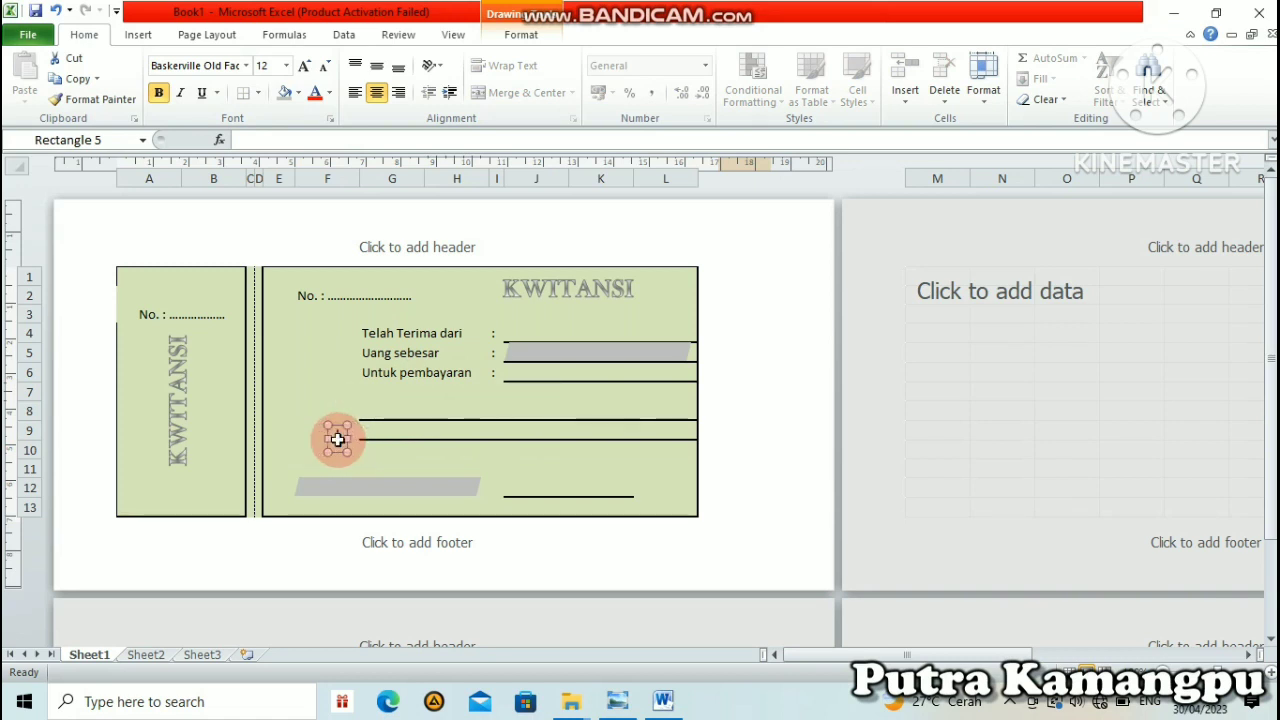
type("R")
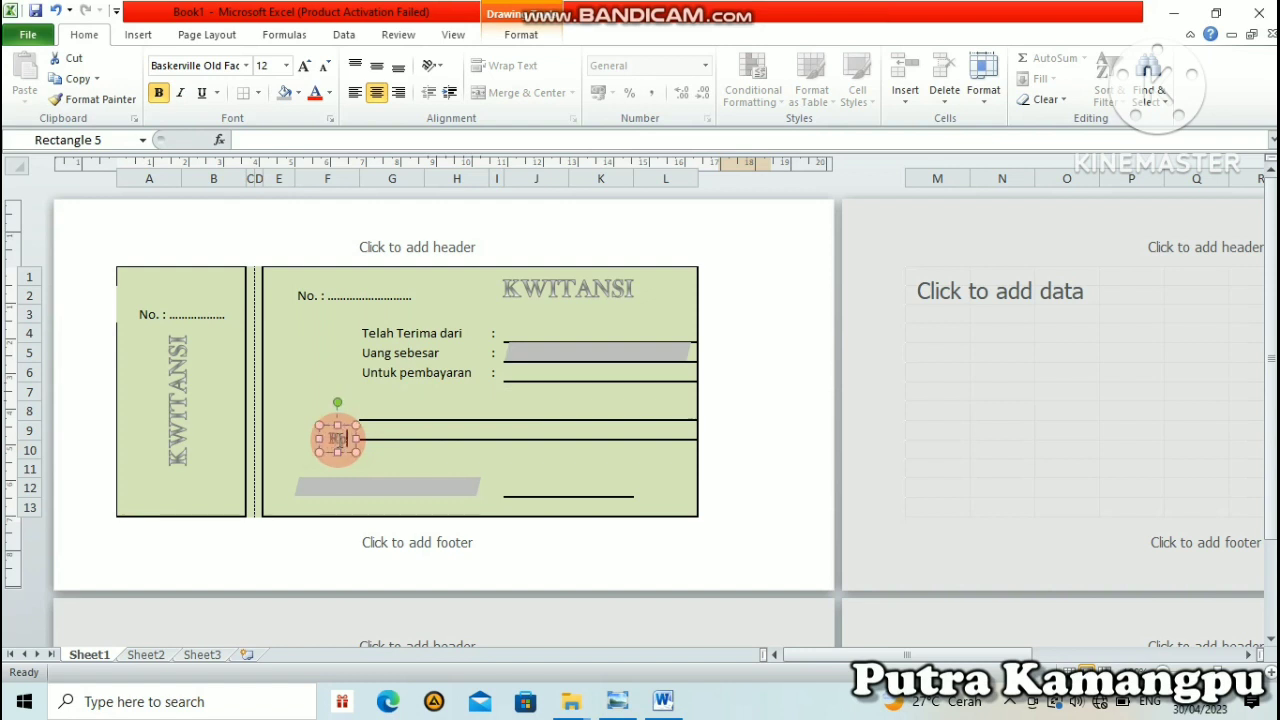
type("p.")
left_click(440, 450)
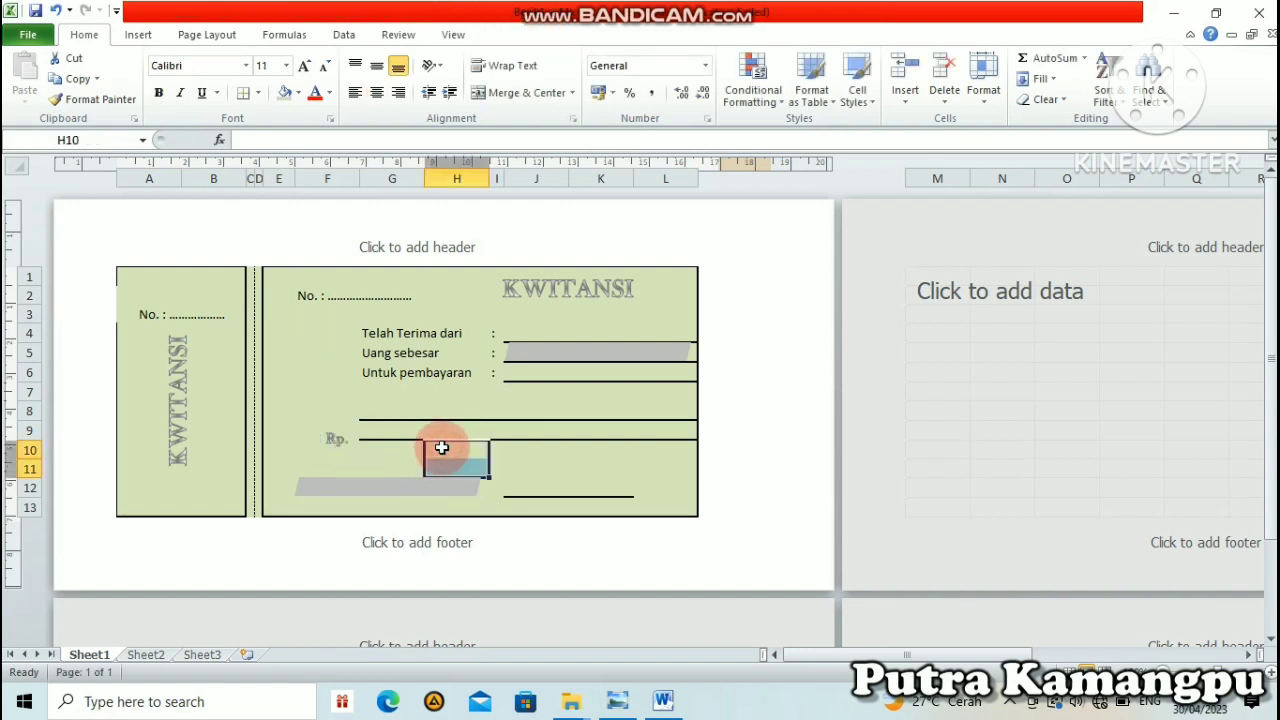
left_click_drag(342, 432, 334, 478)
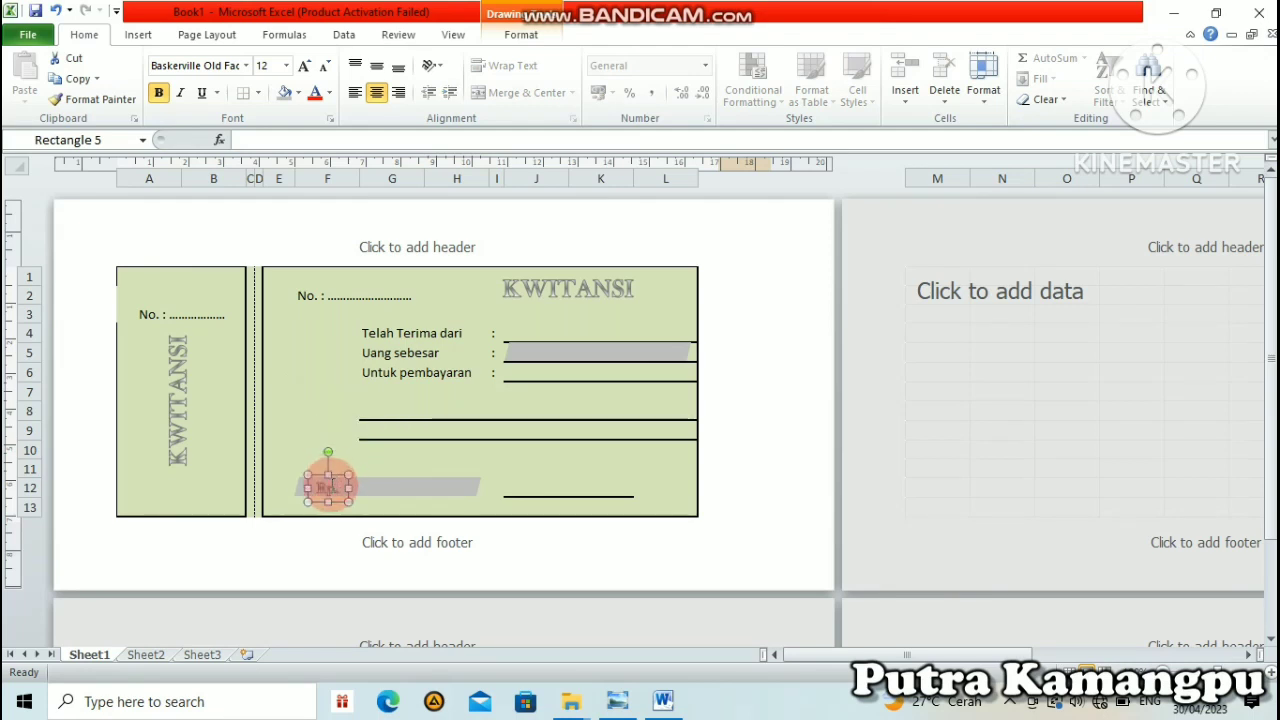
left_click_drag(316, 472, 311, 472)
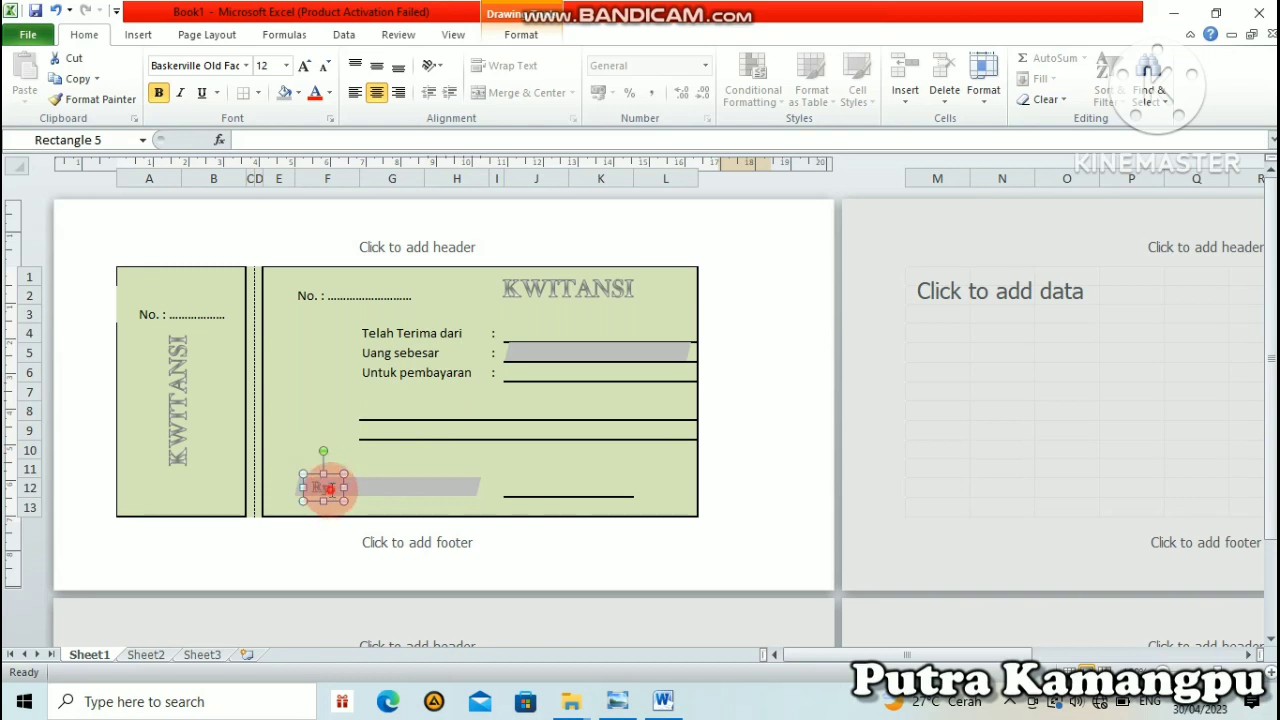
Set the Rp text's font colour to Automatic
double_click(320, 488)
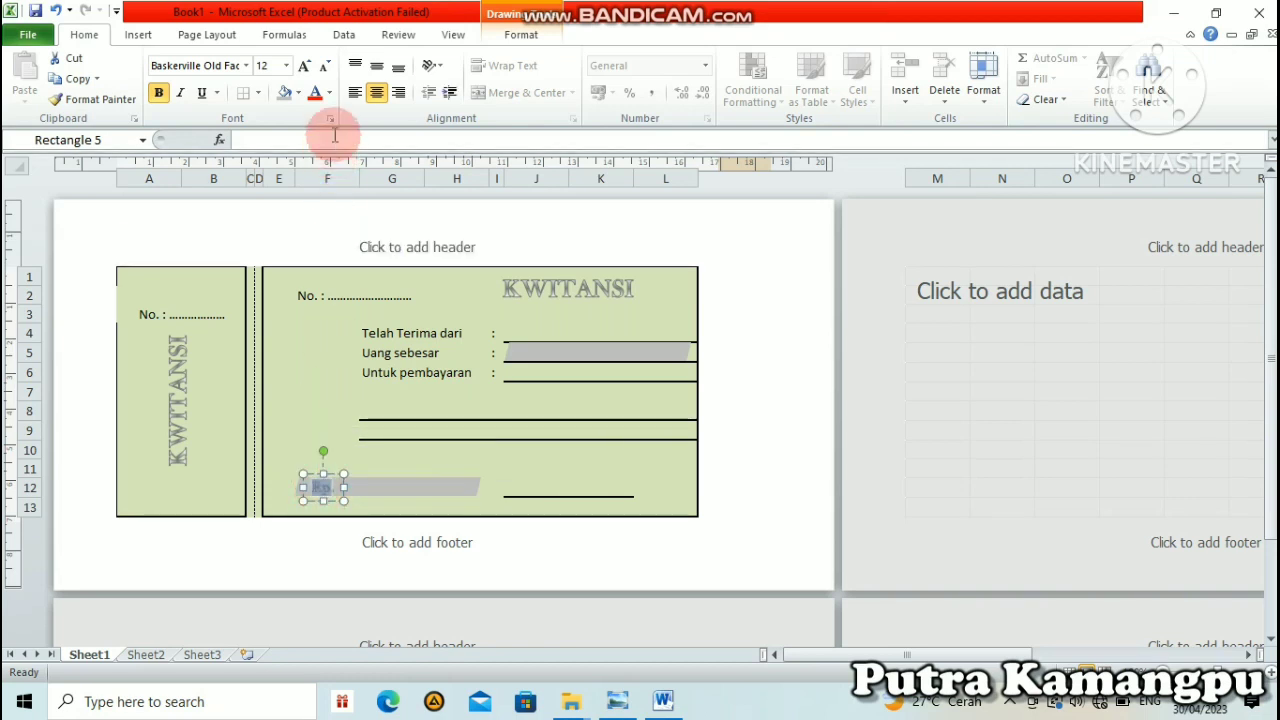
left_click(330, 92)
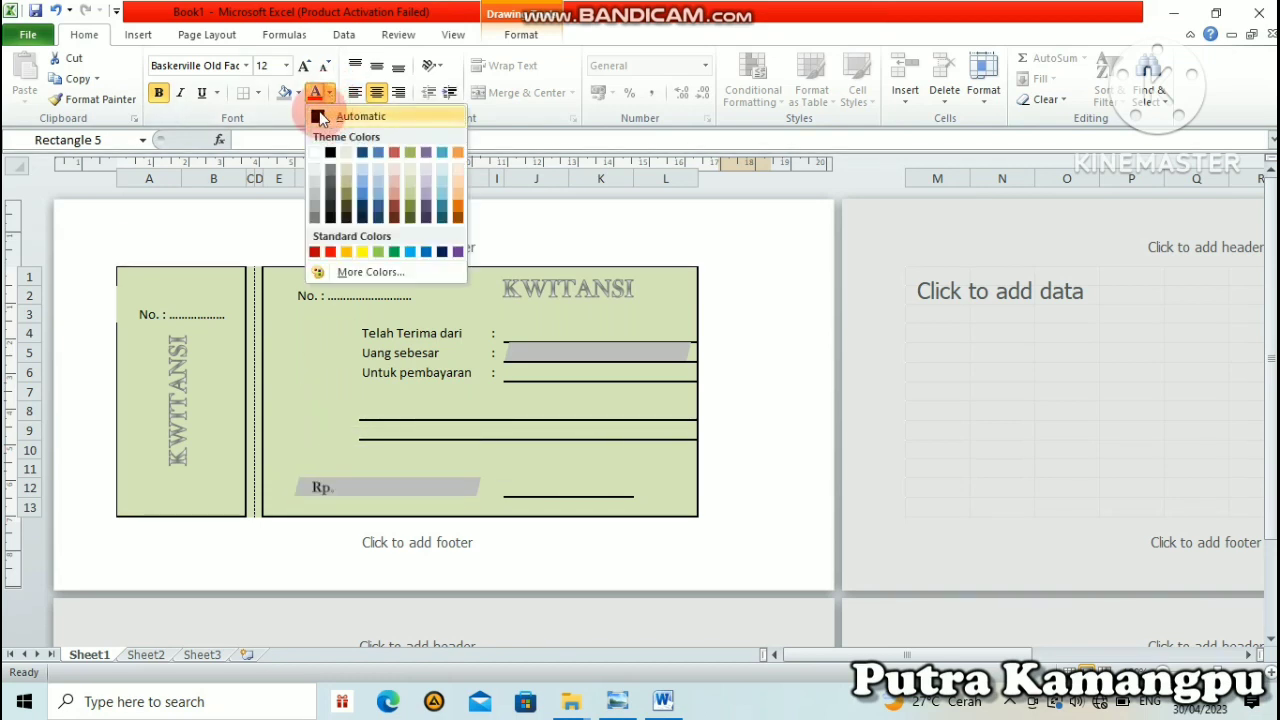
left_click(333, 118)
left_click(475, 487)
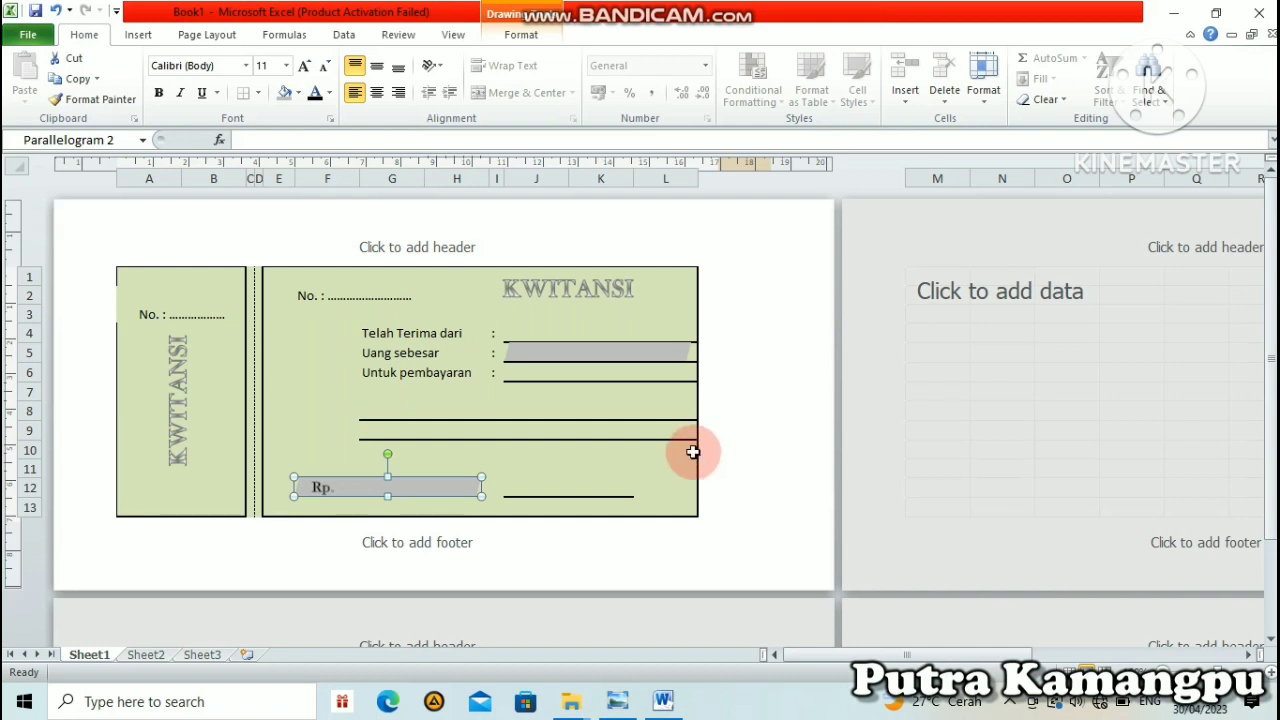
Delete the empty underlined rows 8 and 9 from the receipt
left_click(472, 407)
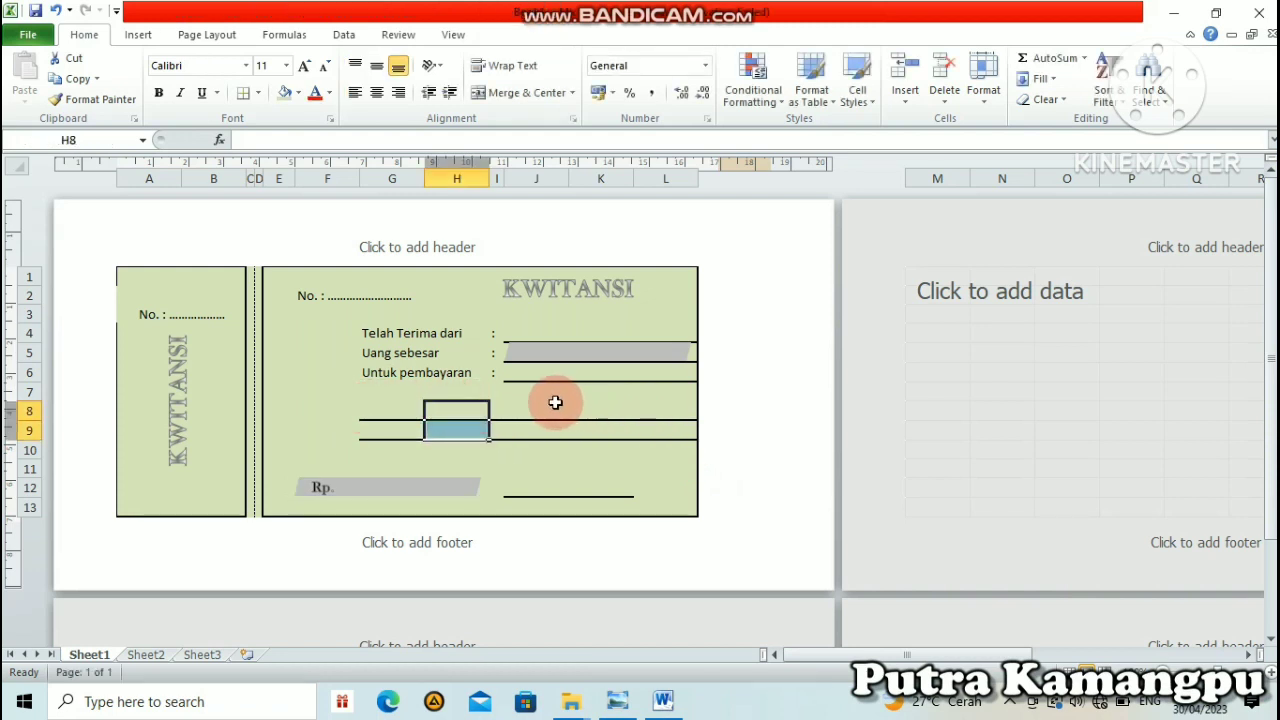
left_click(390, 404)
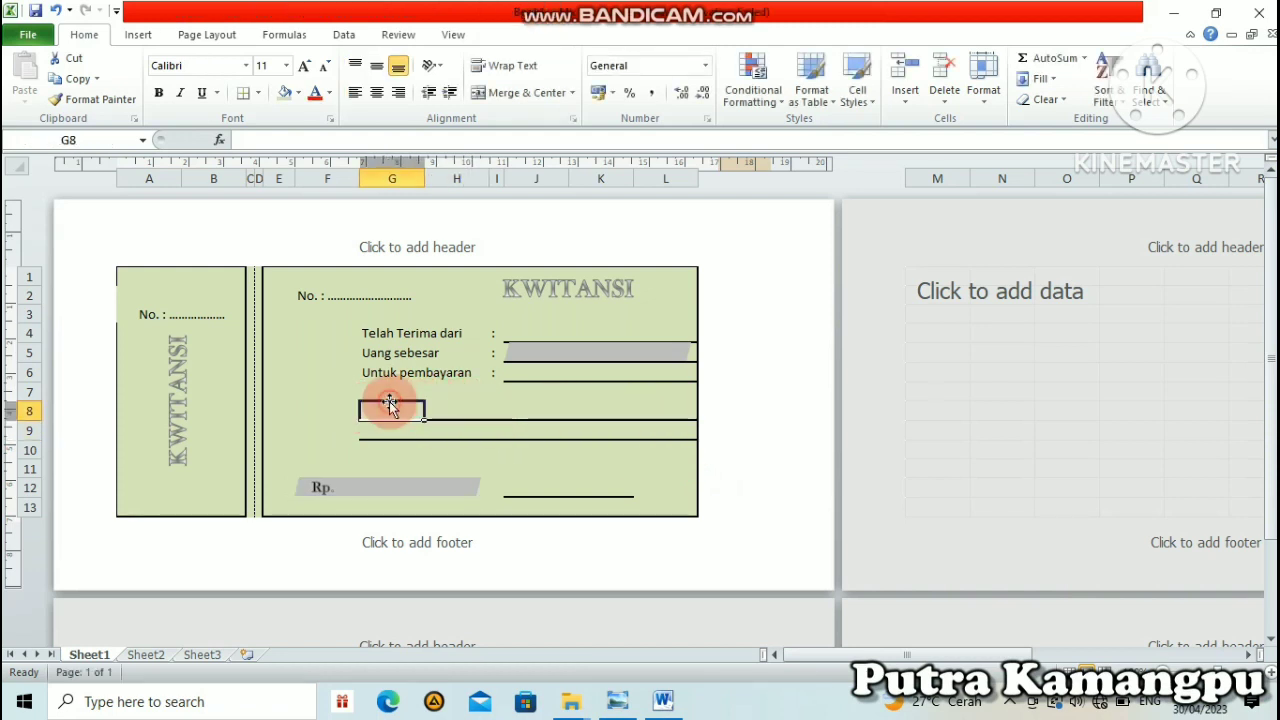
left_click(22, 408)
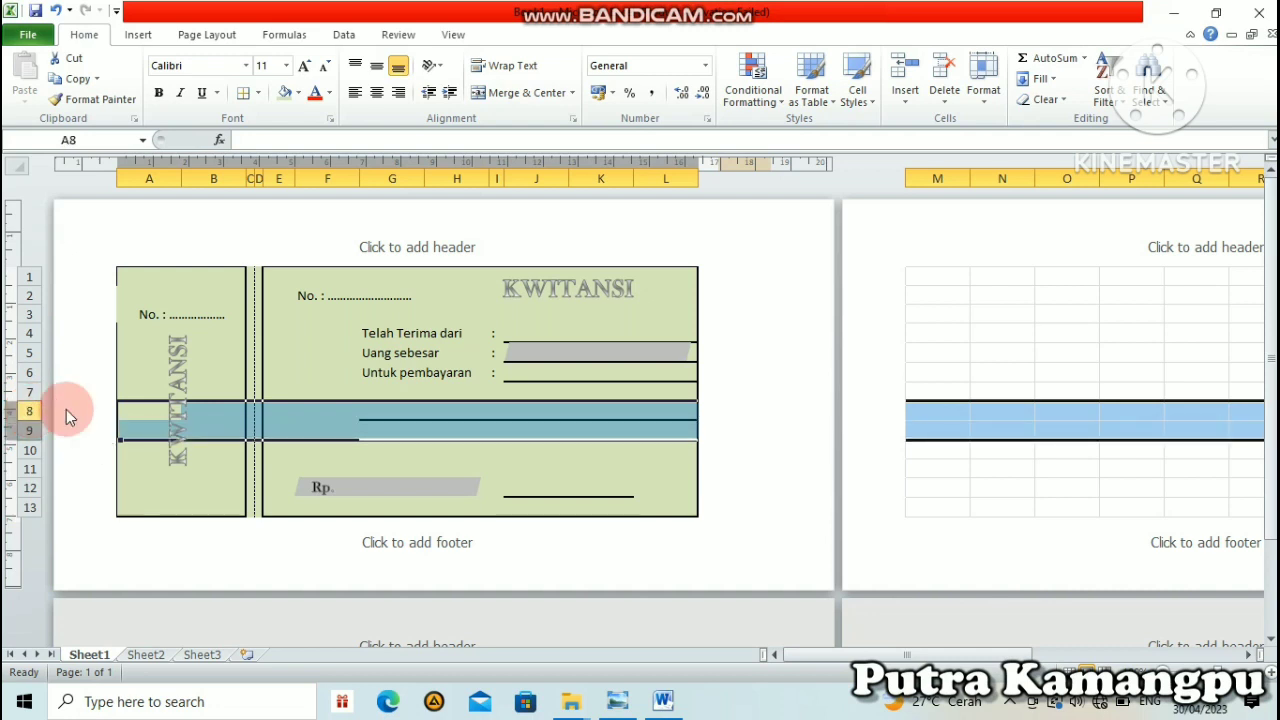
left_click(22, 408)
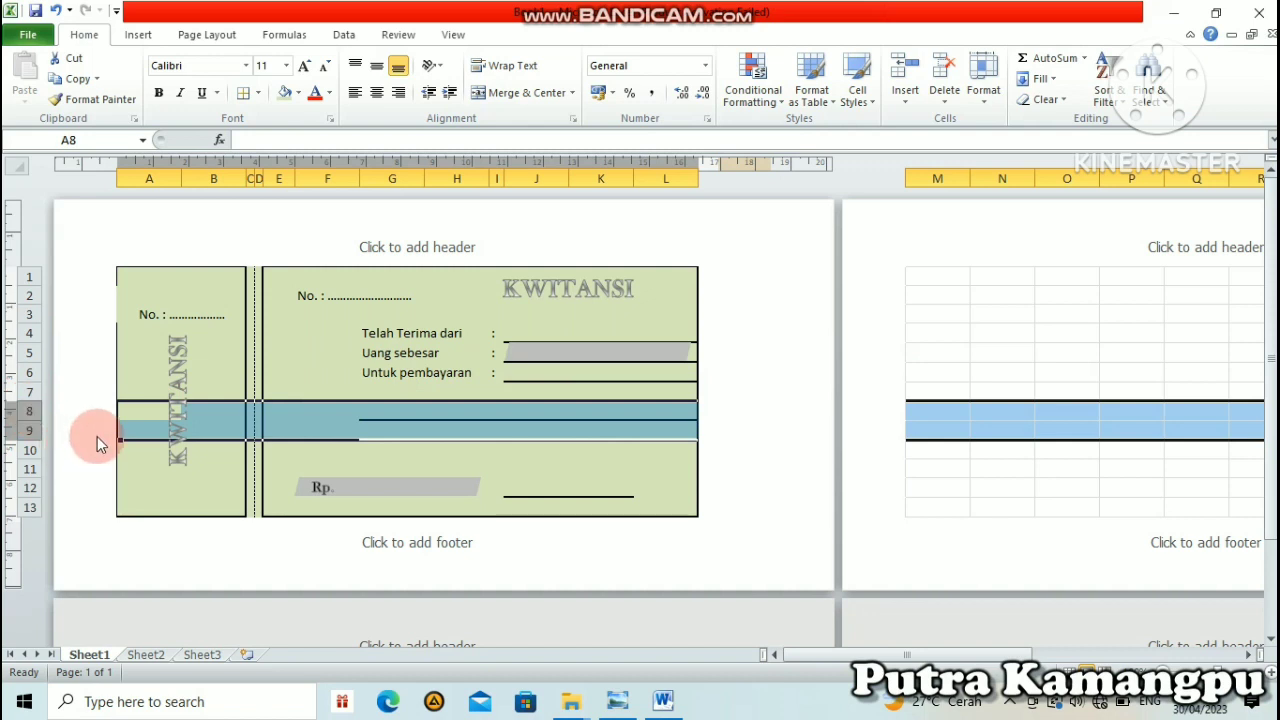
right_click(36, 410)
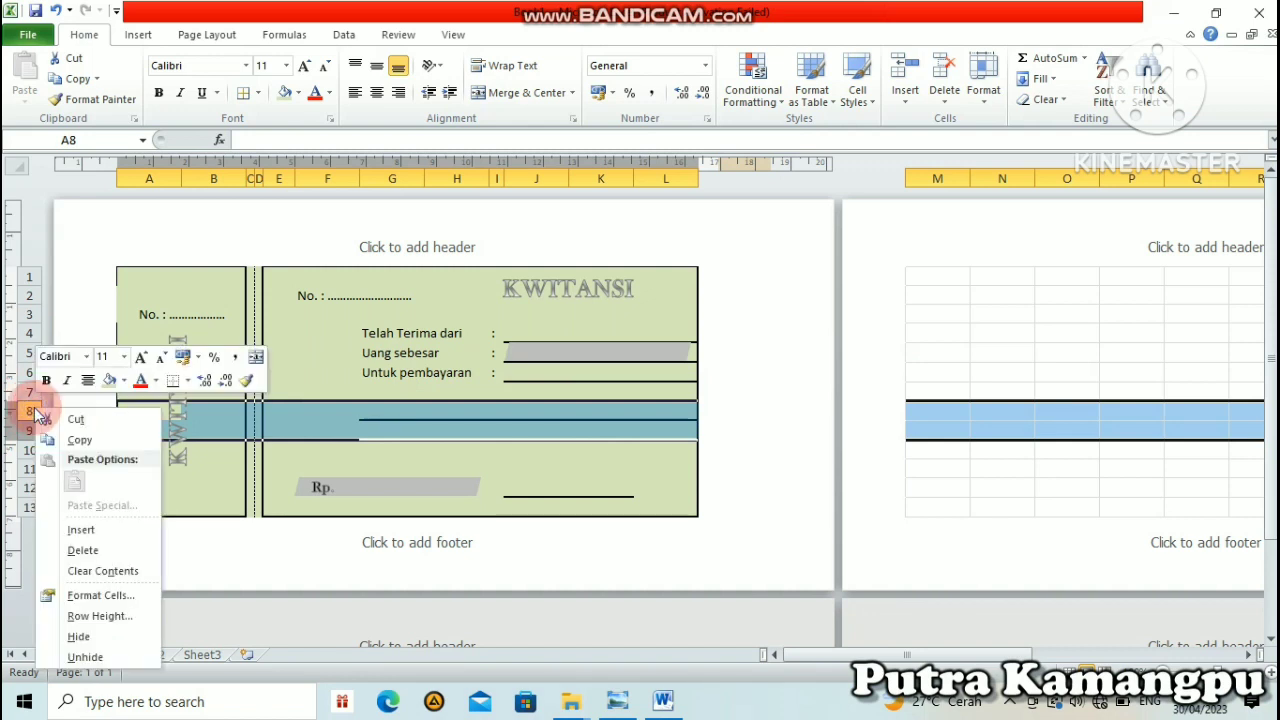
left_click(88, 552)
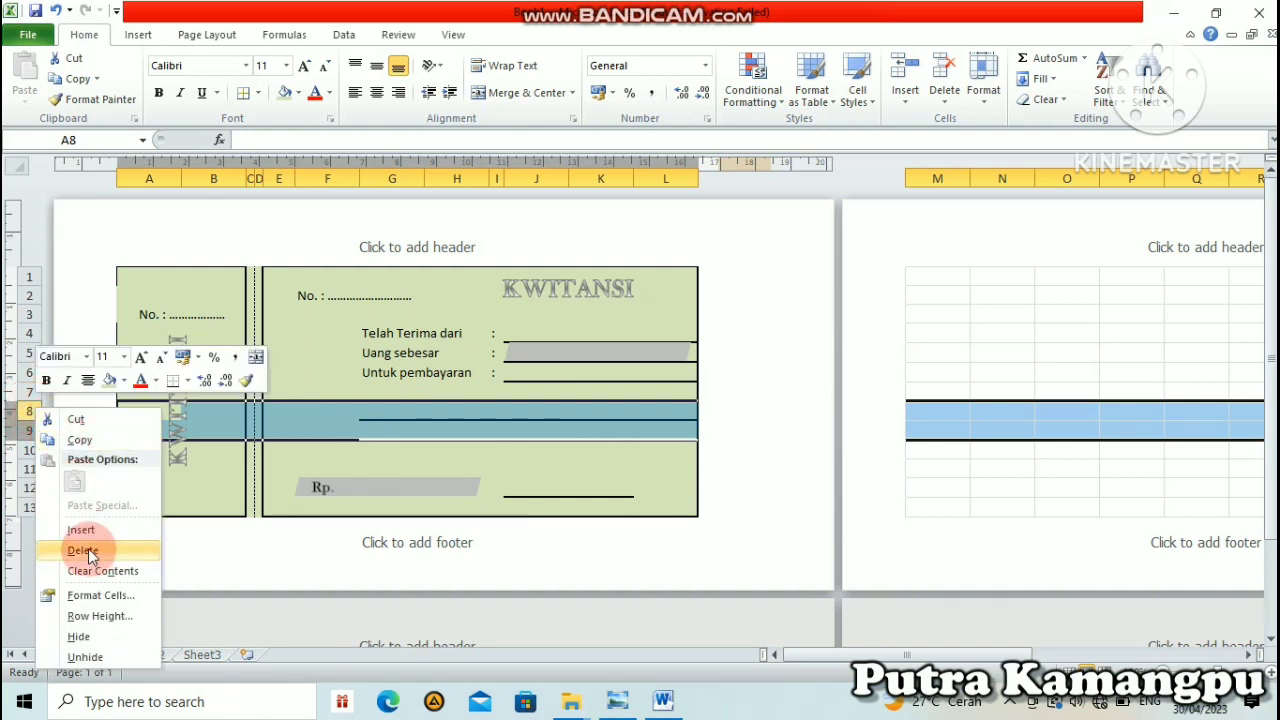
left_click(88, 552)
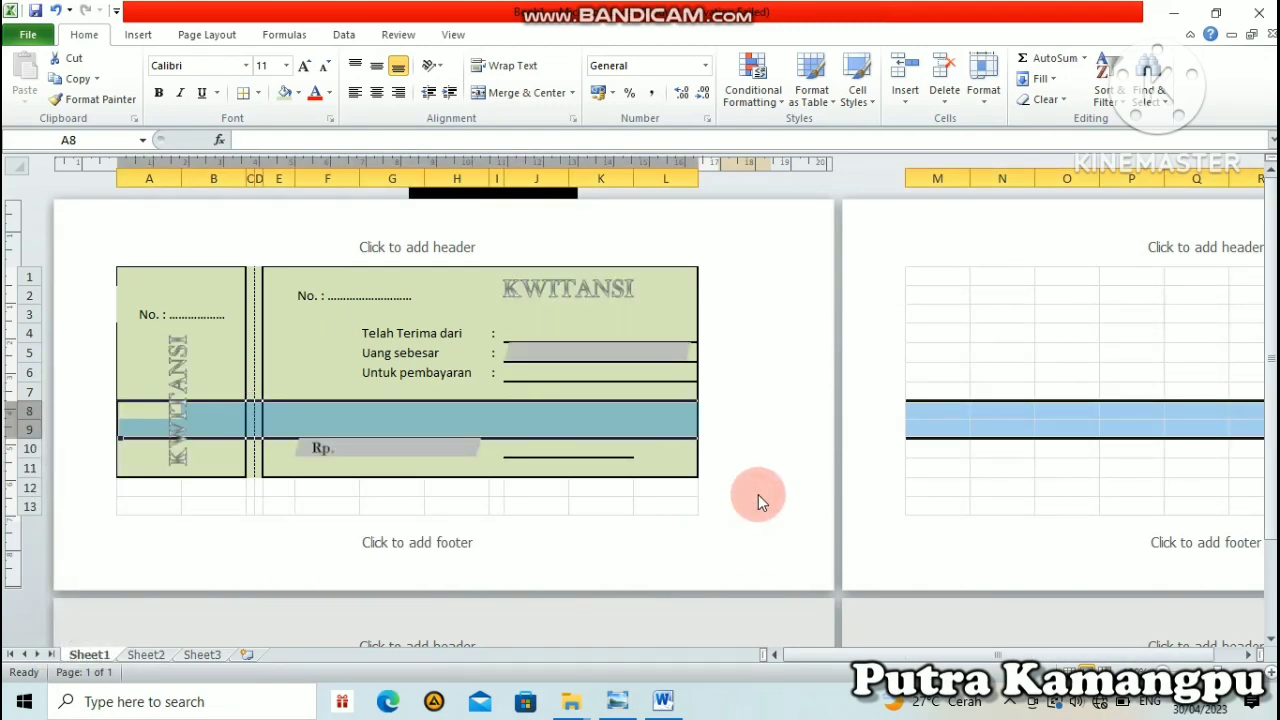
left_click(598, 486)
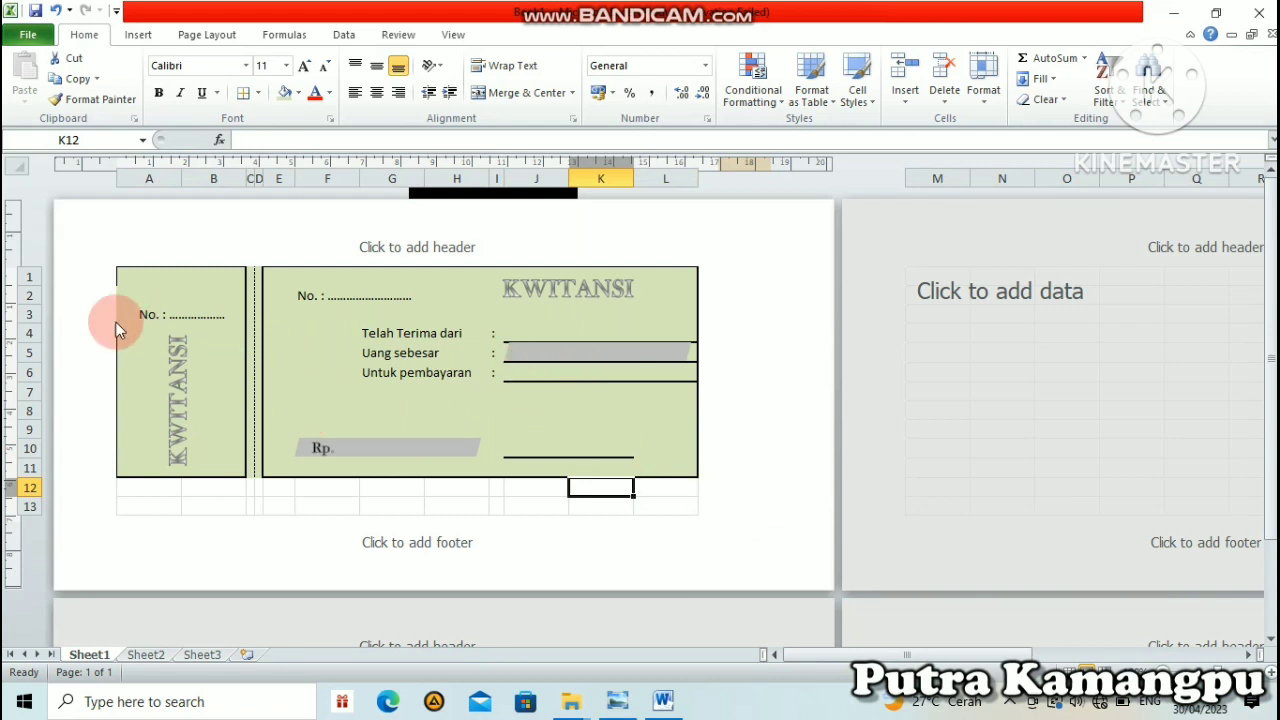
Increase the height of rows 5 to 7 to about 0.56 cm each
left_click(440, 352)
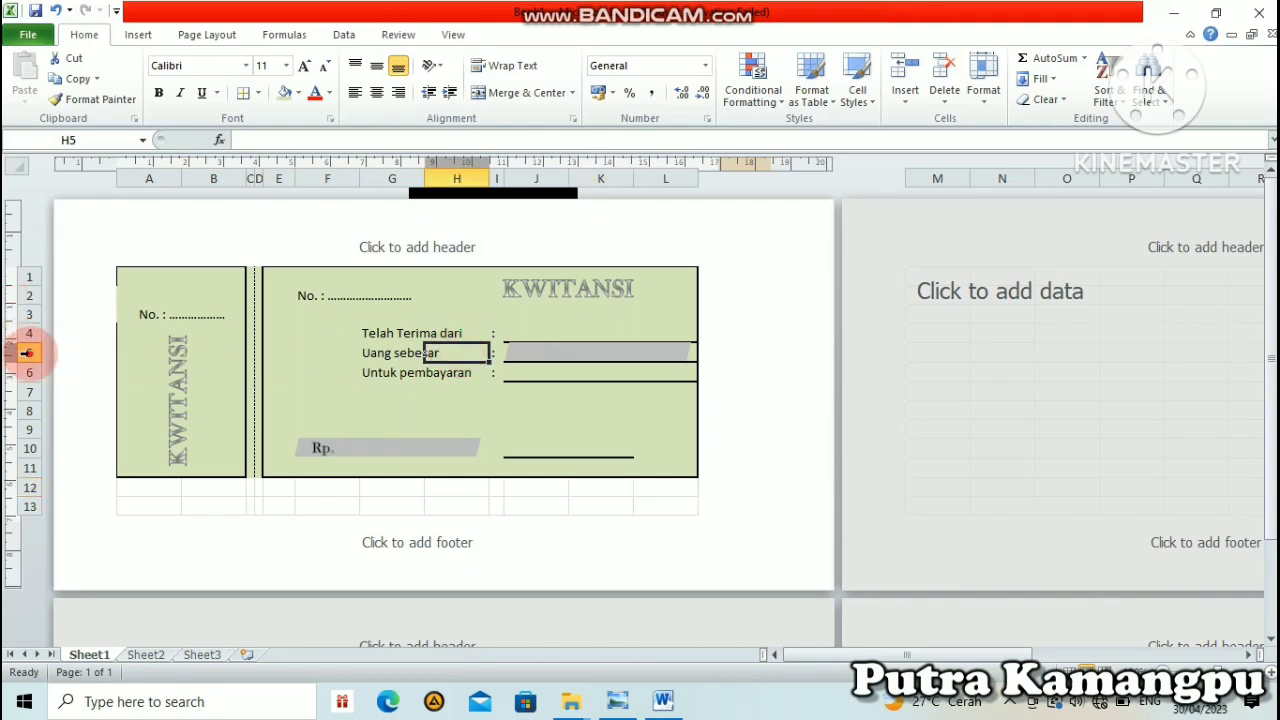
left_click_drag(24, 371, 26, 354)
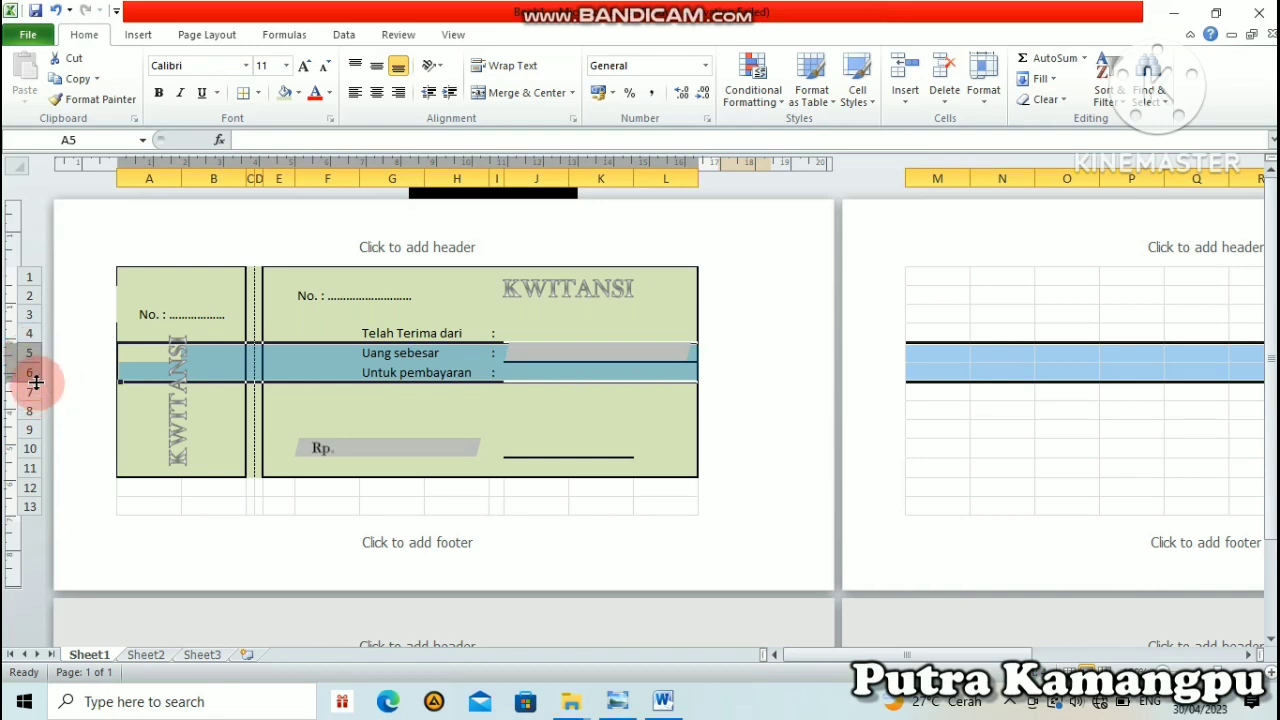
left_click_drag(36, 382, 36, 420)
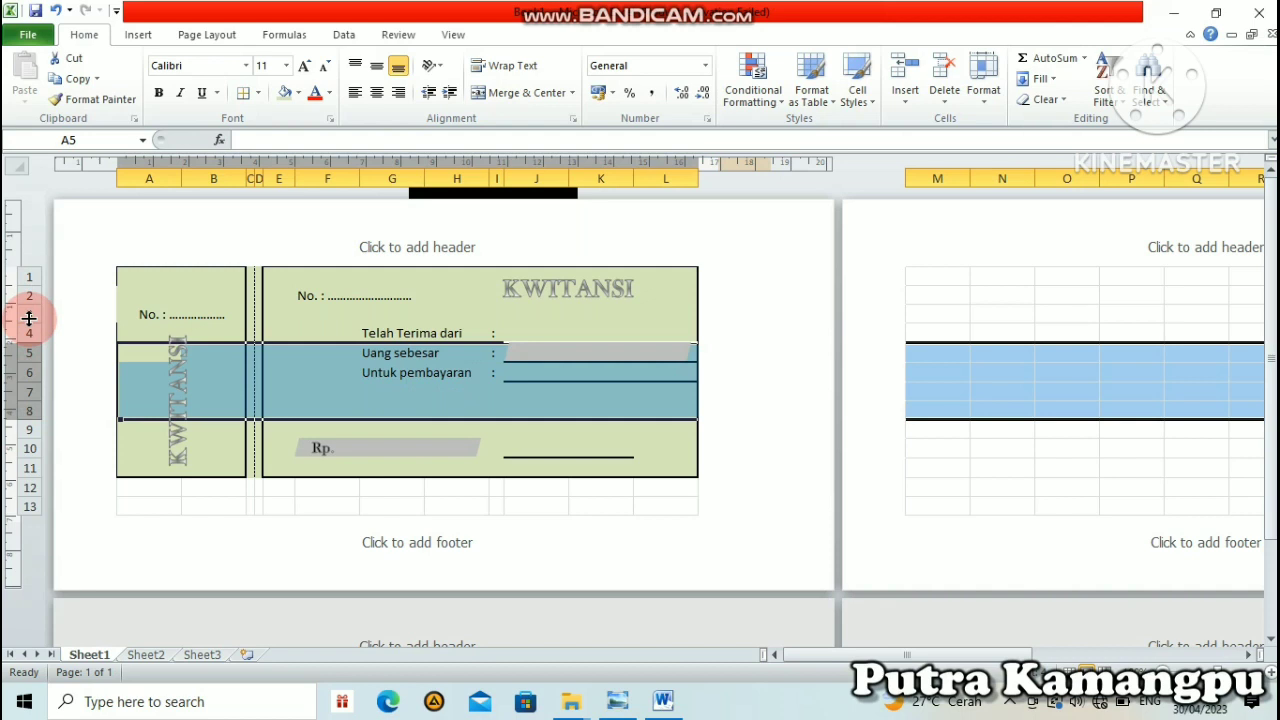
key("shift+Up")
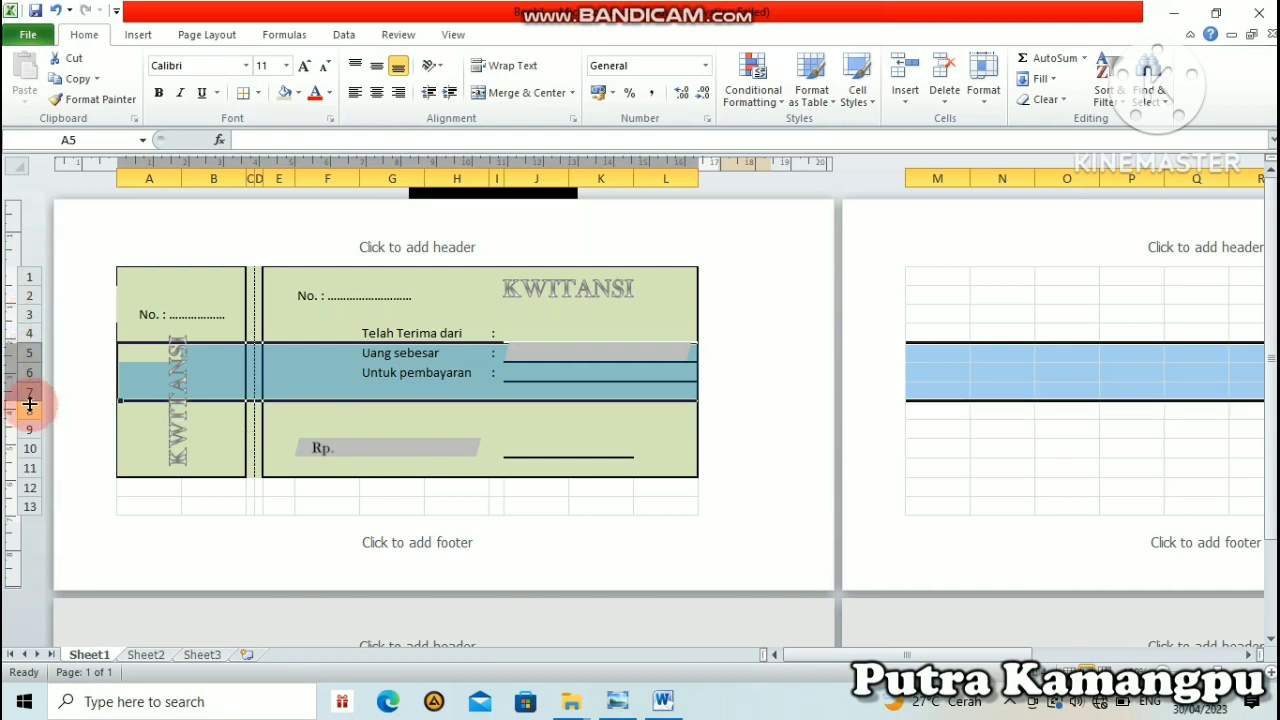
left_click_drag(31, 398, 27, 404)
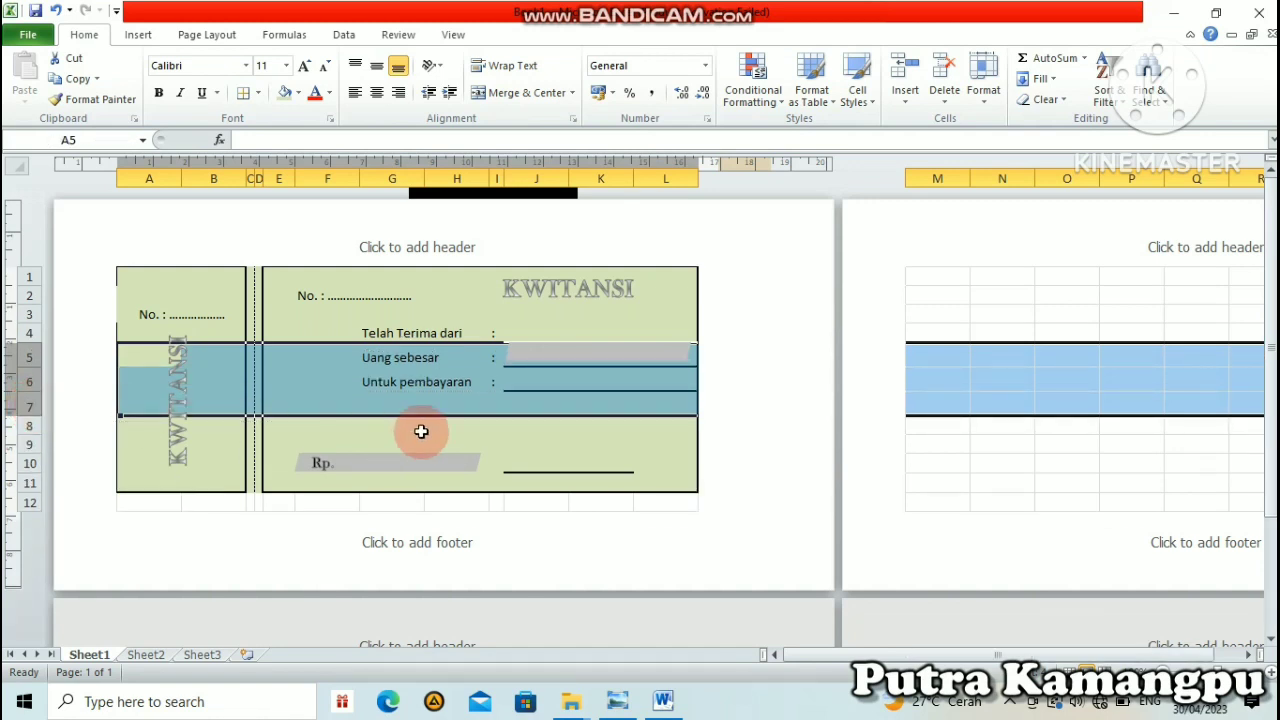
Nudge the grey bar beside Uang sebesar slightly down onto its entry line, then deselect it
left_click_drag(606, 443, 608, 460)
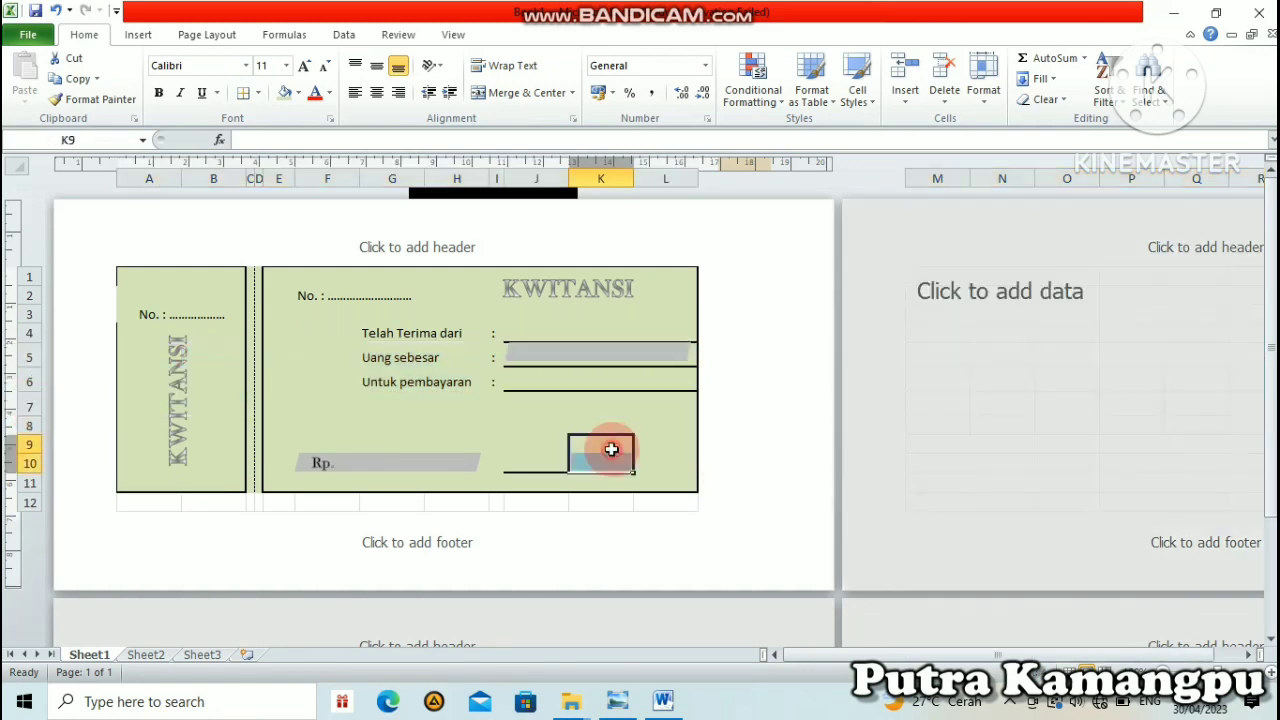
left_click(593, 352)
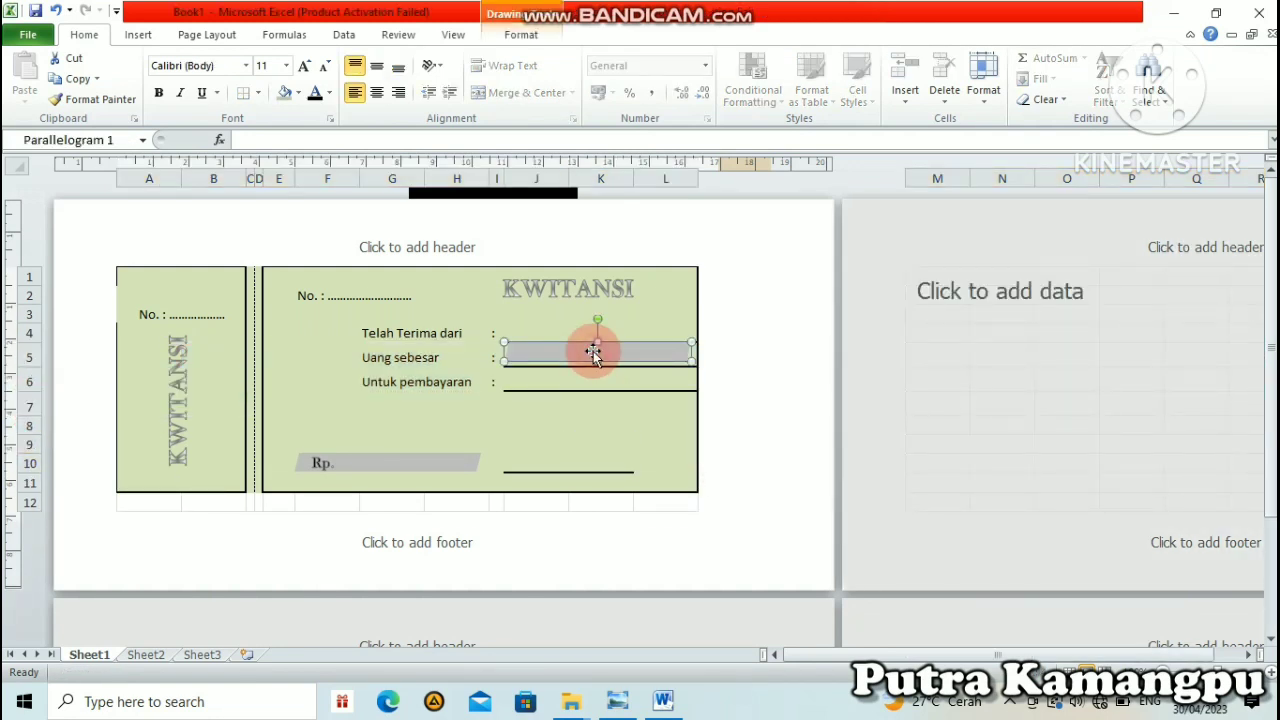
left_click_drag(593, 352, 593, 353)
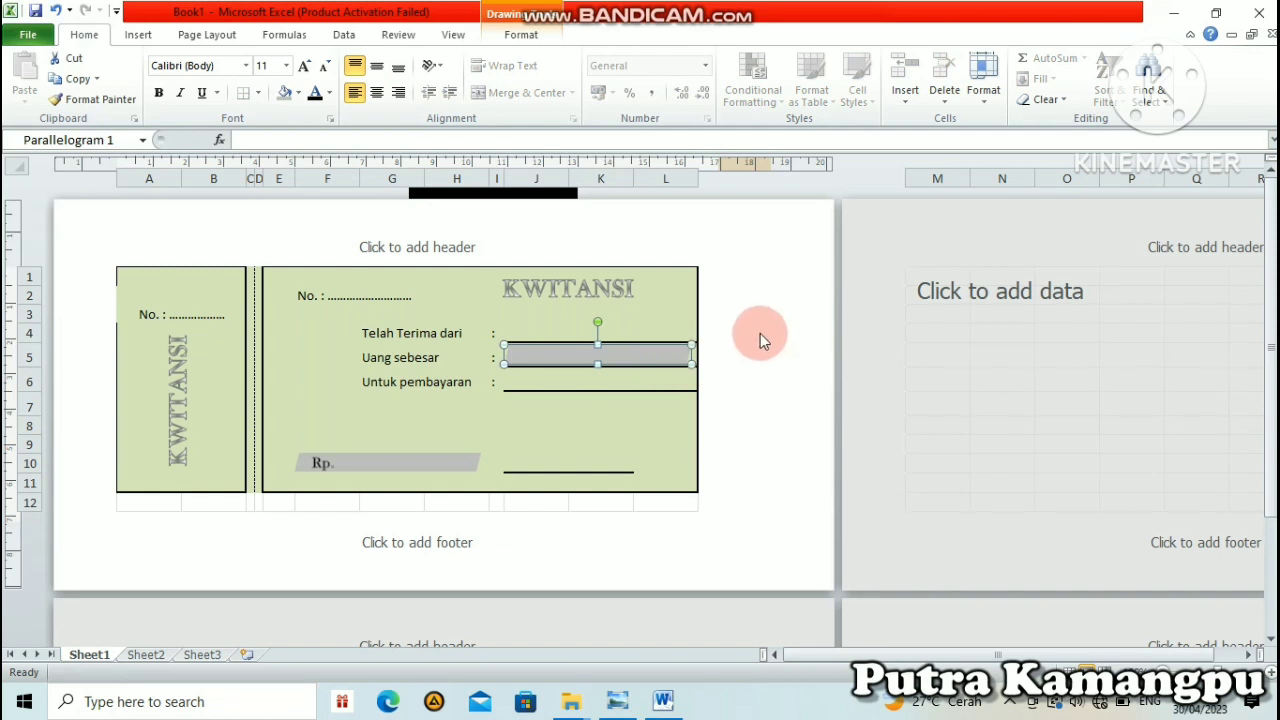
left_click(600, 501)
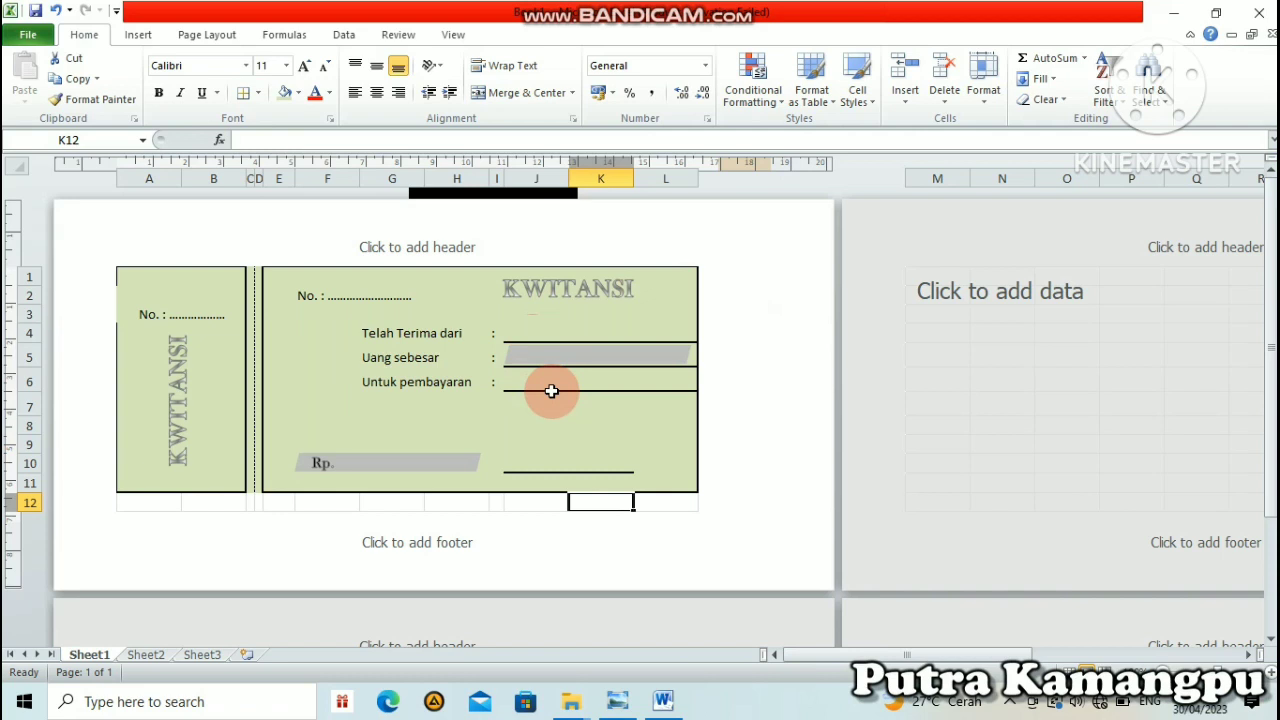
left_click(471, 499)
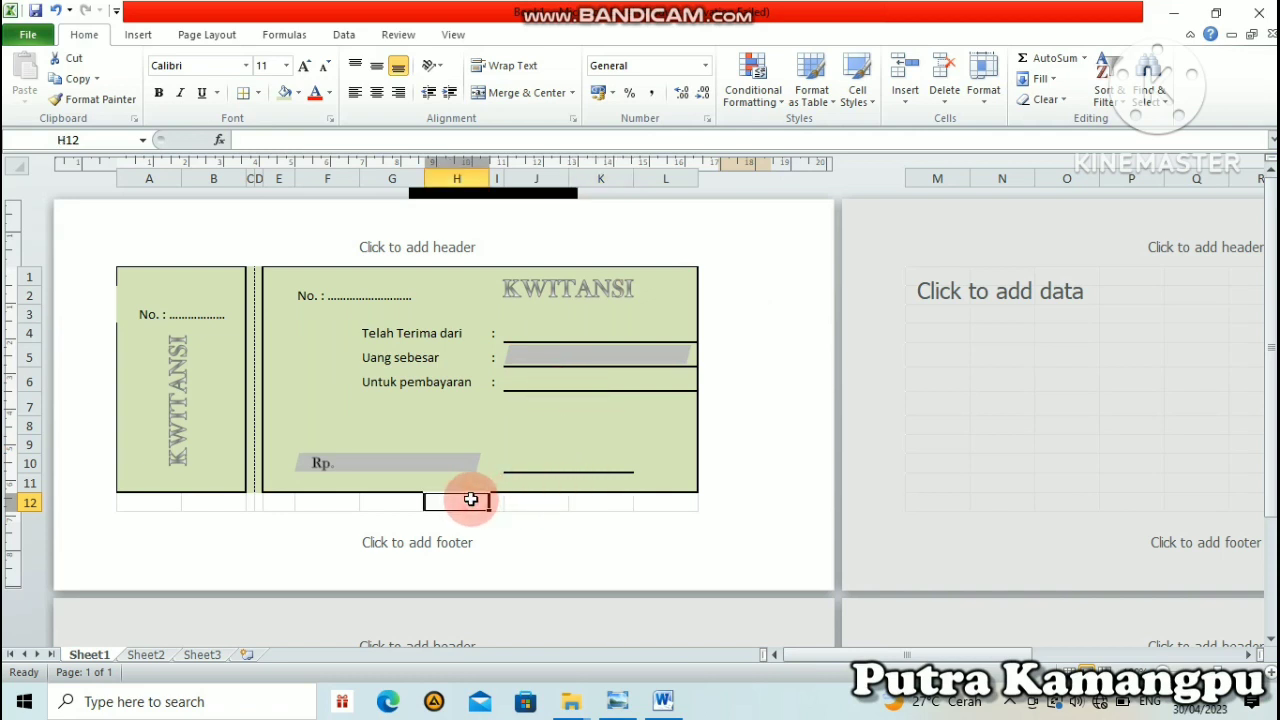